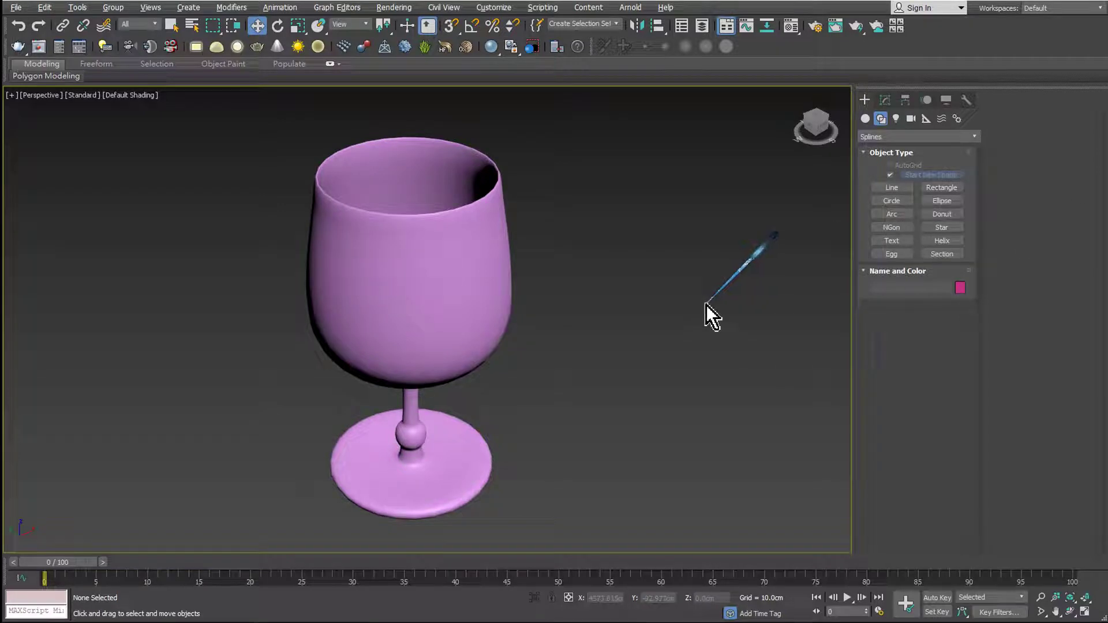
- Nudge the wine glass view, then bring the Notepad loft notes to the front
{"action": "middle_click_drag", "start_coordinate": [629, 323], "coordinate": [641, 330]}
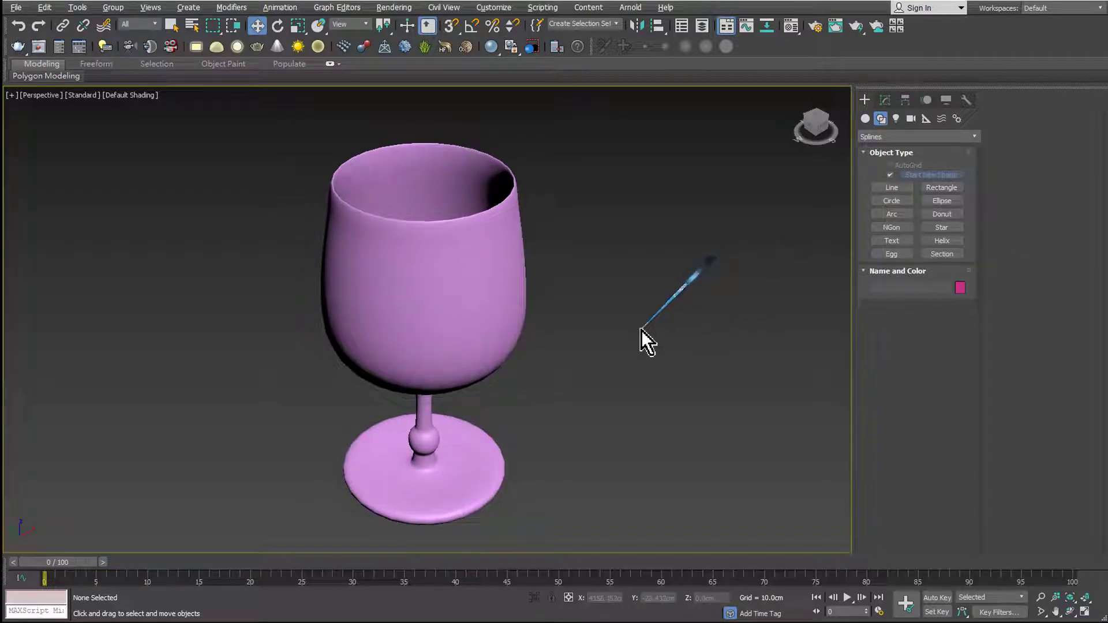
{"action": "left_click", "coordinate": [315, 622]}
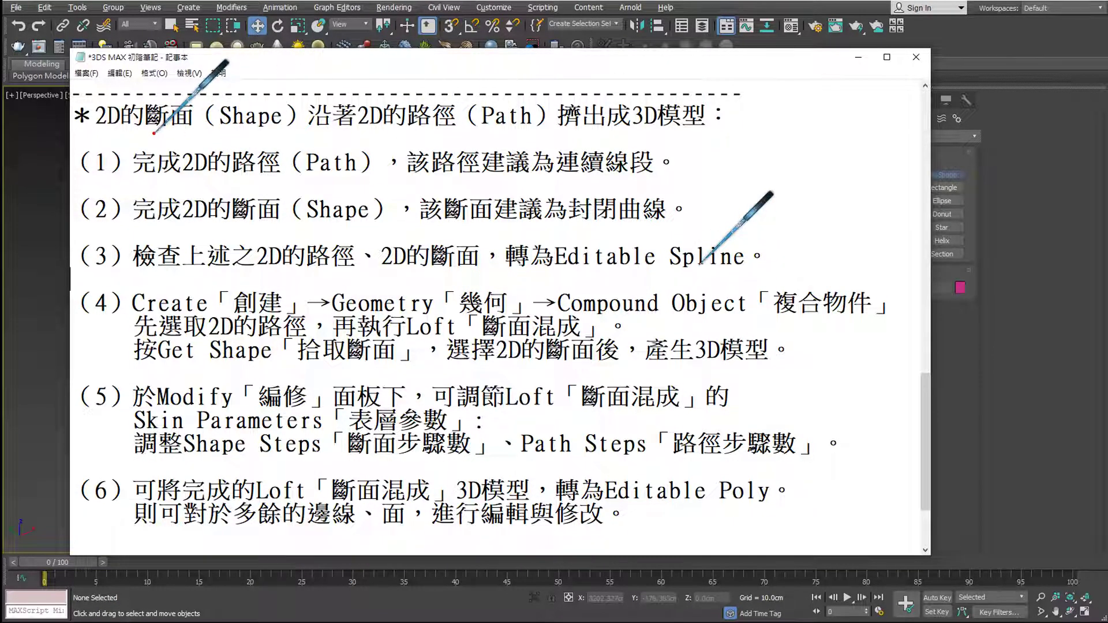
- Mark the Shape, Path, 3D model and Loft phrases in the notes, then clear the marks
{"action": "left_click_drag", "start_coordinate": [88, 133], "coordinate": [288, 131]}
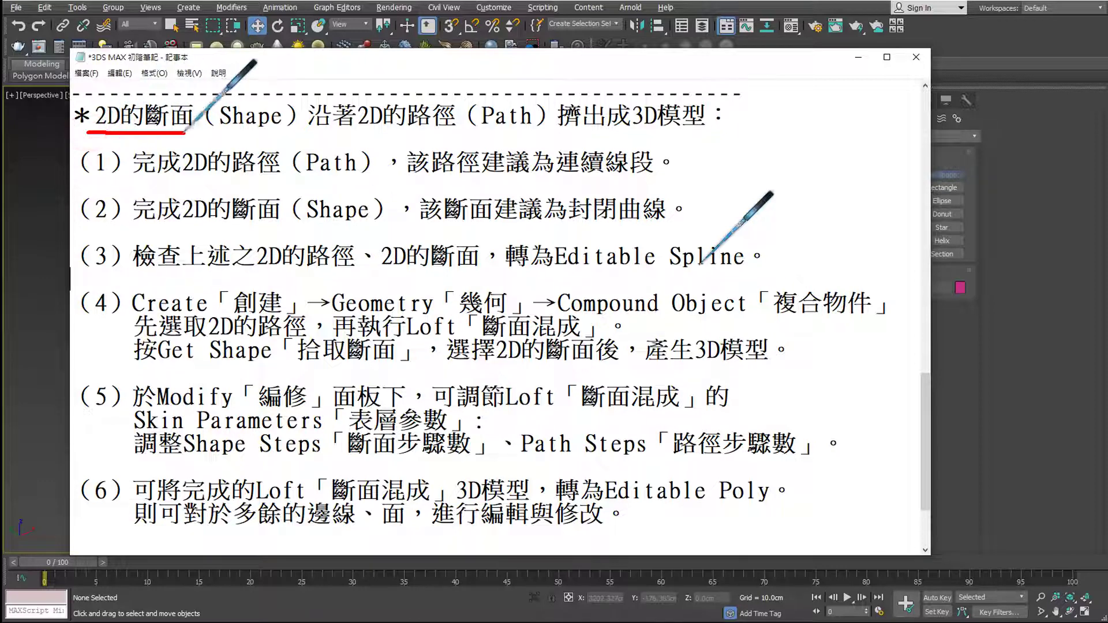
{"action": "left_click_drag", "start_coordinate": [357, 134], "coordinate": [546, 133]}
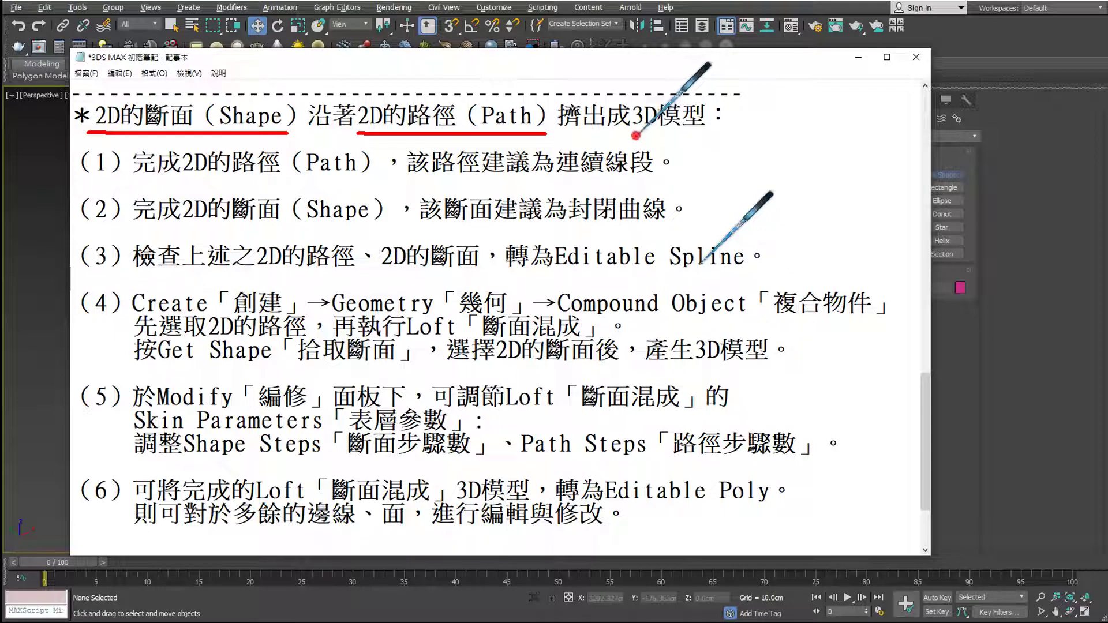
{"action": "left_click_drag", "start_coordinate": [634, 138], "coordinate": [634, 132]}
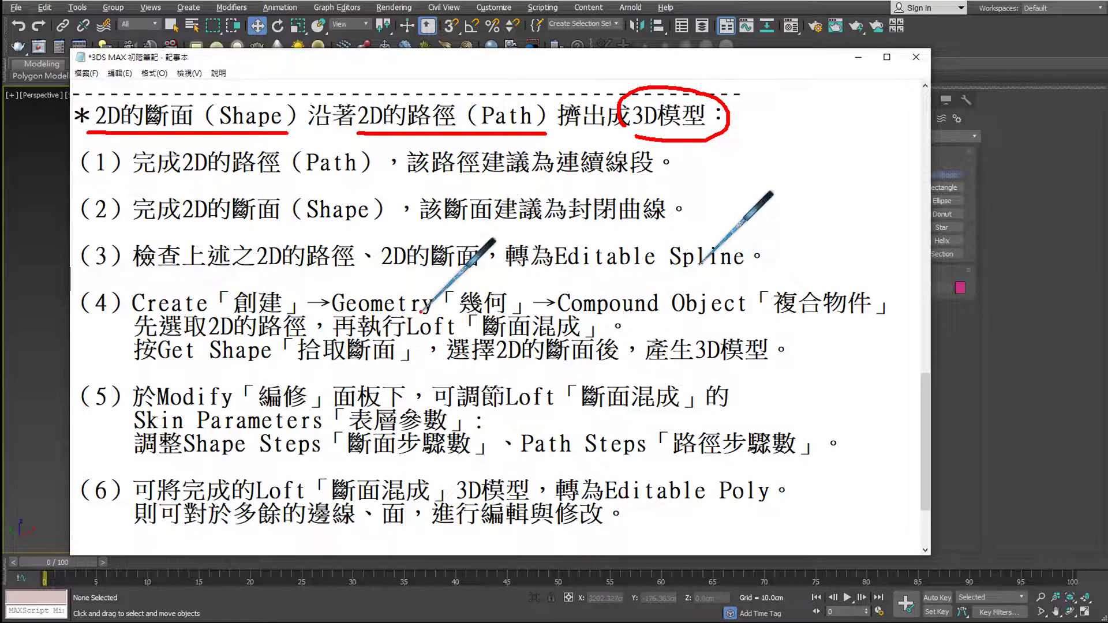
{"action": "mouse_move", "coordinate": [418, 307]}
{"action": "left_mouse_down"}
{"action": "mouse_move", "coordinate": [566, 339]}
{"action": "mouse_move", "coordinate": [404, 311]}
{"action": "left_mouse_up"}
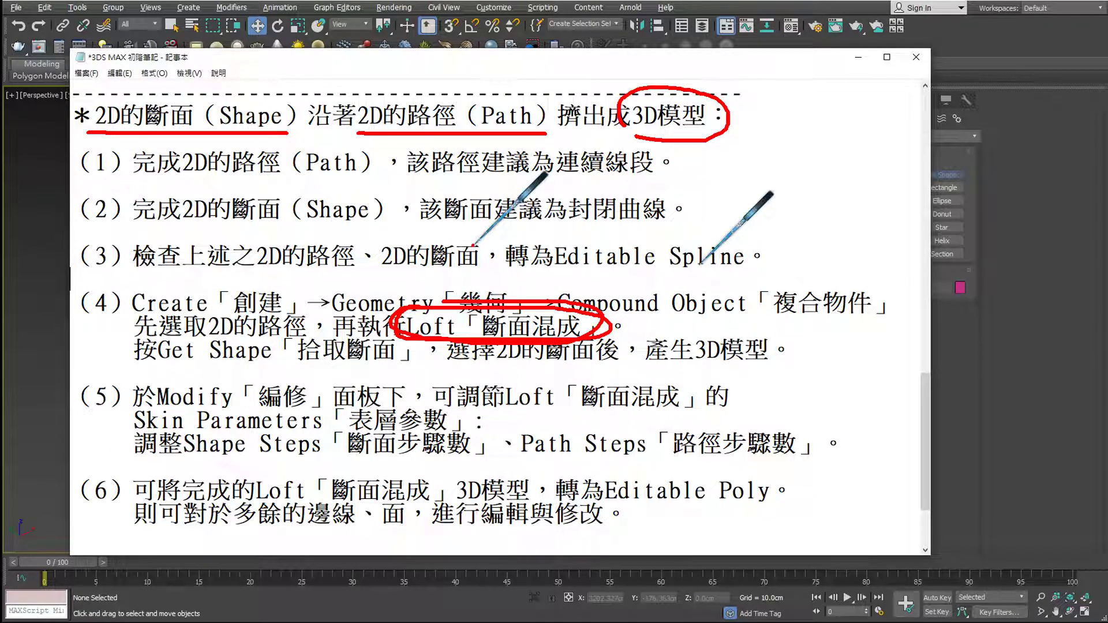
{"action": "key", "text": "Escape"}
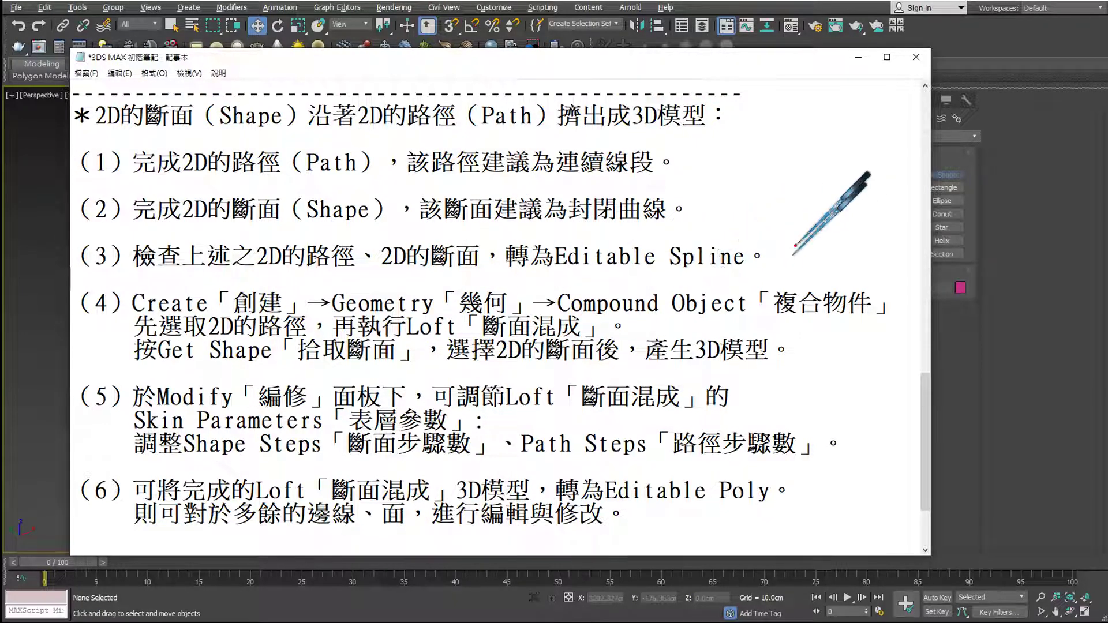
- Underline the Path phrases in step one, clear them, and return to 3ds Max
{"action": "left_click_drag", "start_coordinate": [183, 180], "coordinate": [376, 173]}
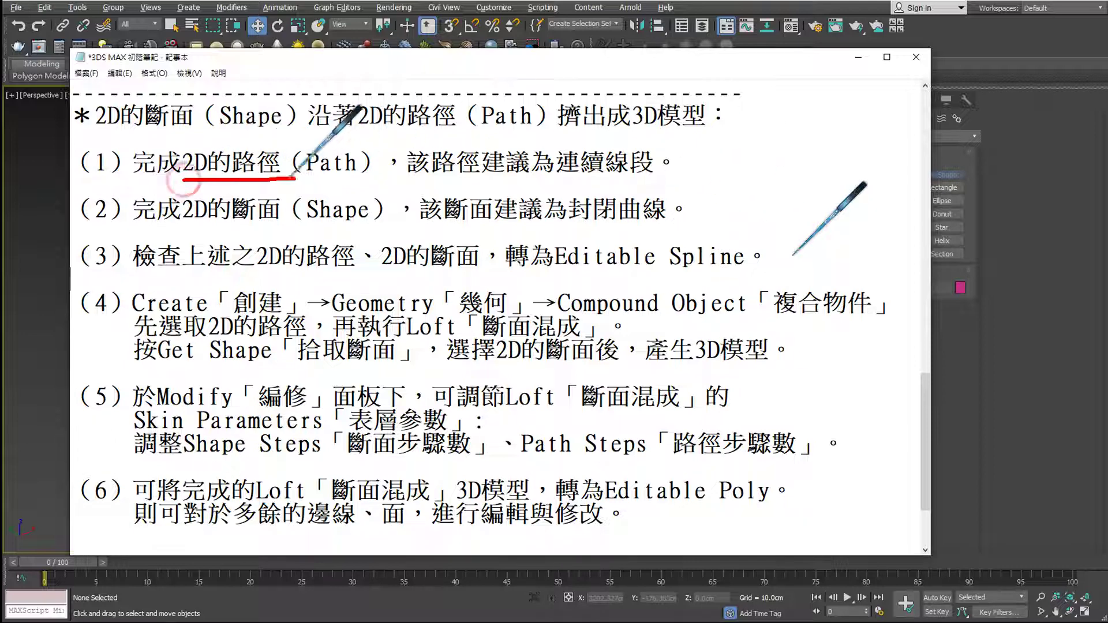
{"action": "mouse_move", "coordinate": [209, 224]}
{"action": "left_mouse_down"}
{"action": "mouse_move", "coordinate": [185, 225]}
{"action": "mouse_move", "coordinate": [362, 230]}
{"action": "left_mouse_up"}
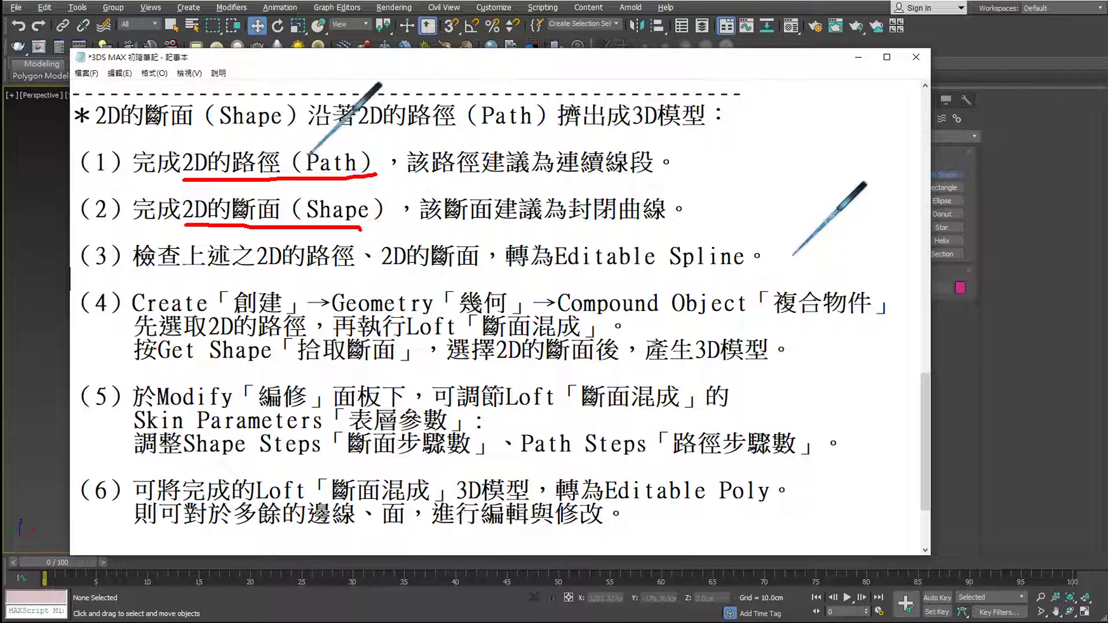
{"action": "key", "text": "Escape"}
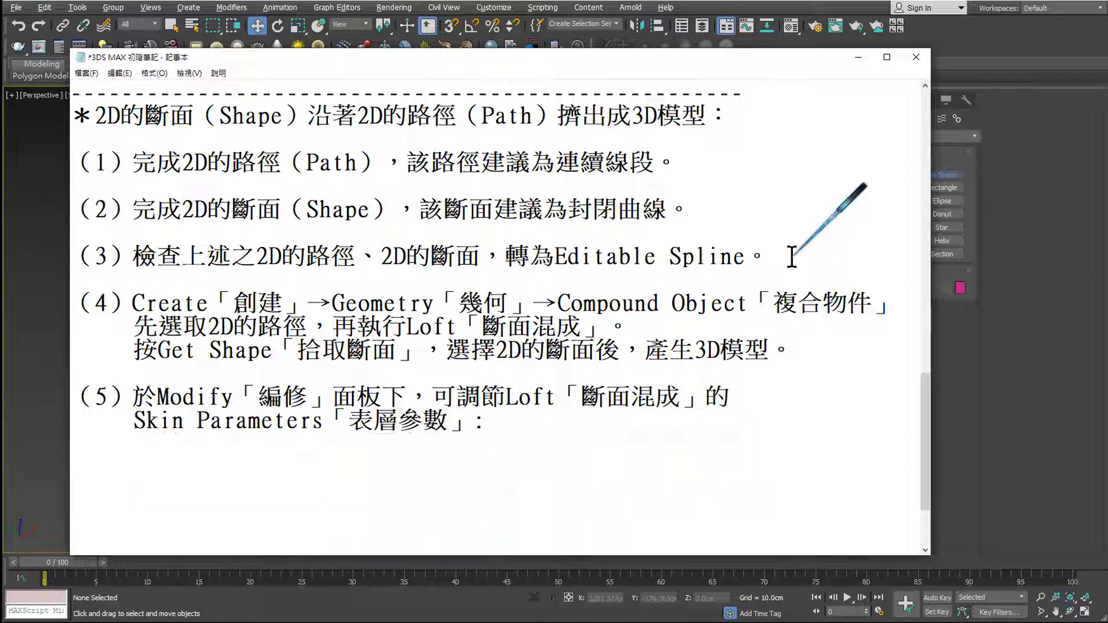
{"action": "left_click", "coordinate": [54, 334]}
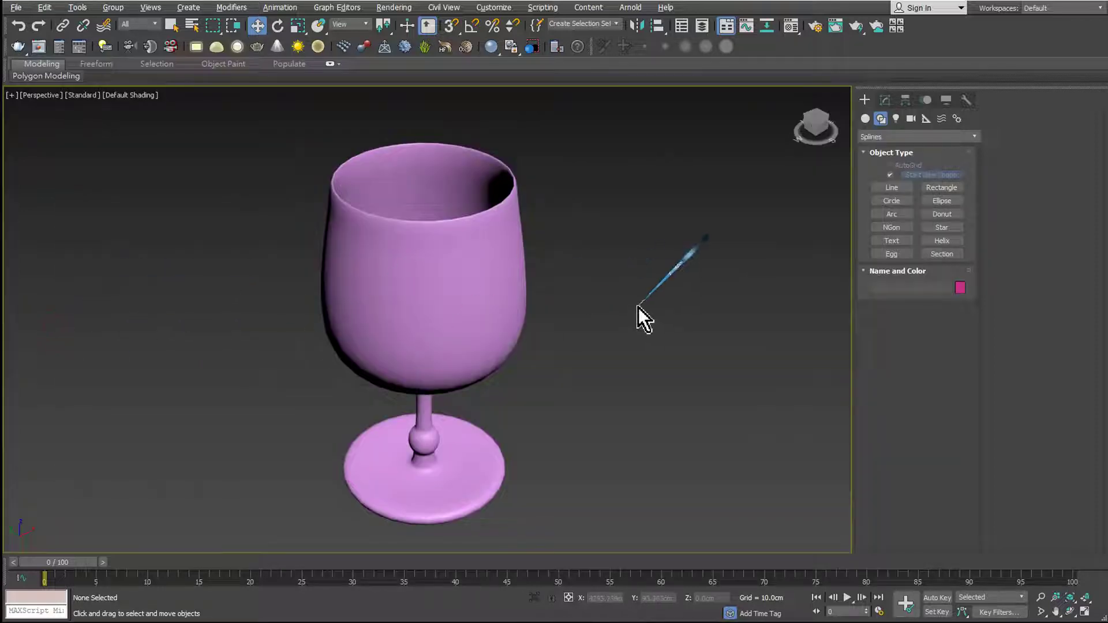
- Maximize the Front viewport and pan so the wine glass sits on the left
{"action": "key", "text": "alt+w"}
{"action": "left_click", "coordinate": [653, 217]}
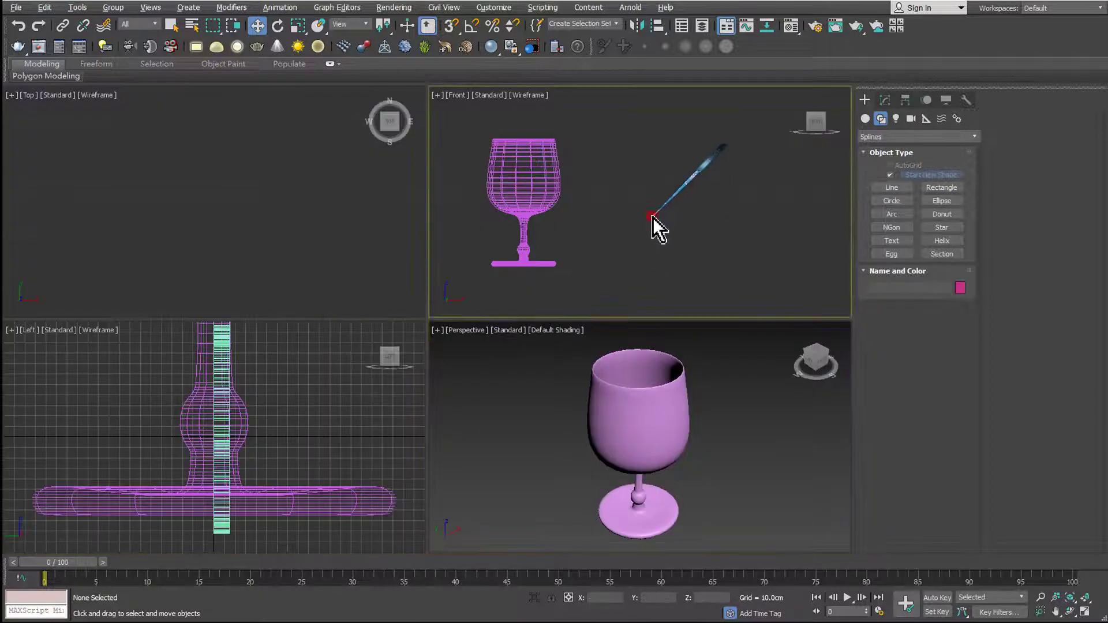
{"action": "key", "text": "alt+w"}
{"action": "middle_click_drag", "start_coordinate": [633, 262], "coordinate": [600, 258]}
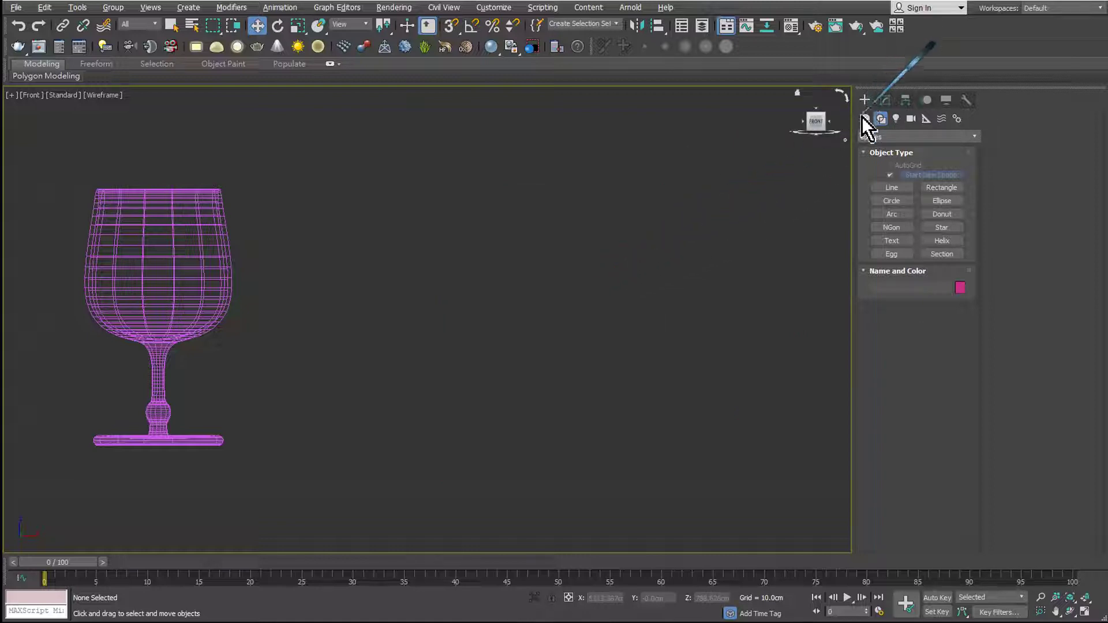
- Draw a rectangle to the right of the glass and set its length to 400 cm
{"action": "left_click", "coordinate": [941, 187]}
{"action": "left_click_drag", "start_coordinate": [355, 393], "coordinate": [671, 218]}
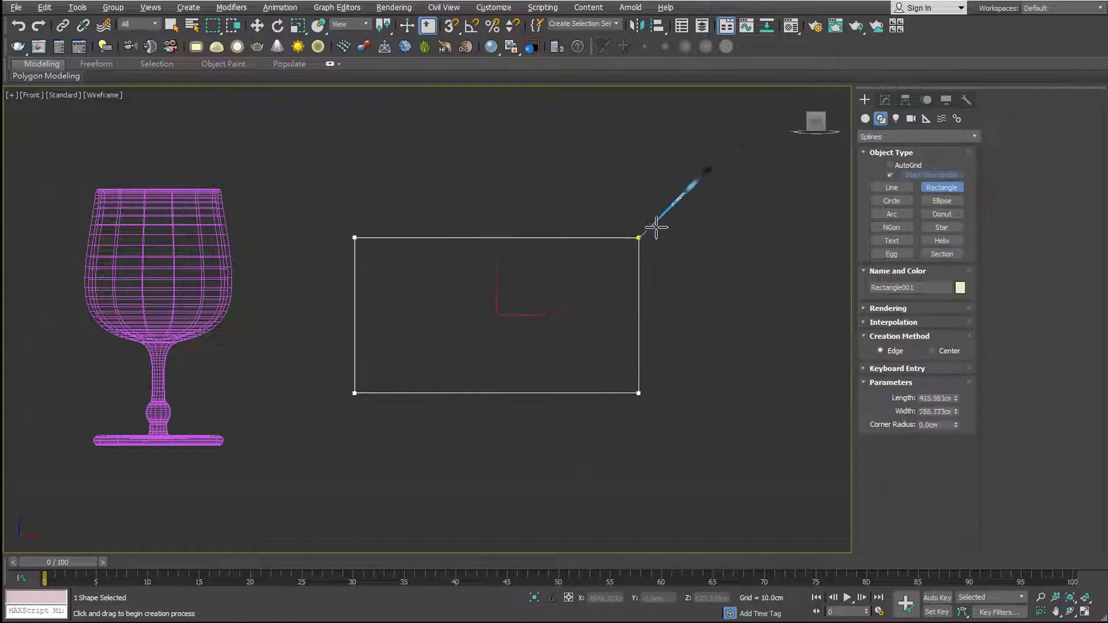
{"action": "right_click", "coordinate": [700, 293]}
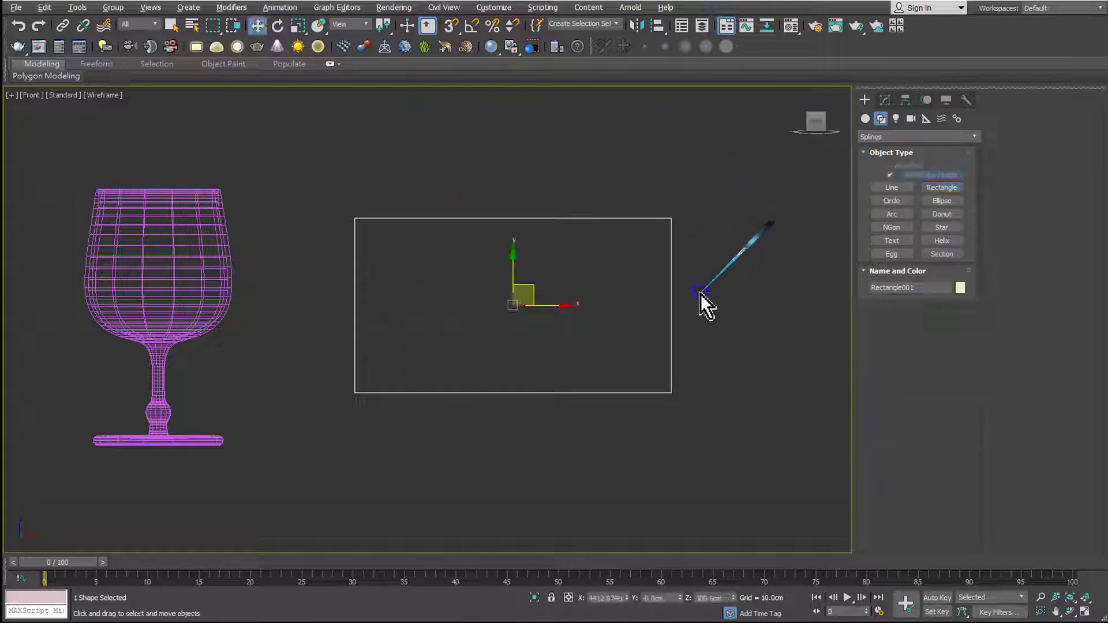
{"action": "left_click", "coordinate": [883, 102]}
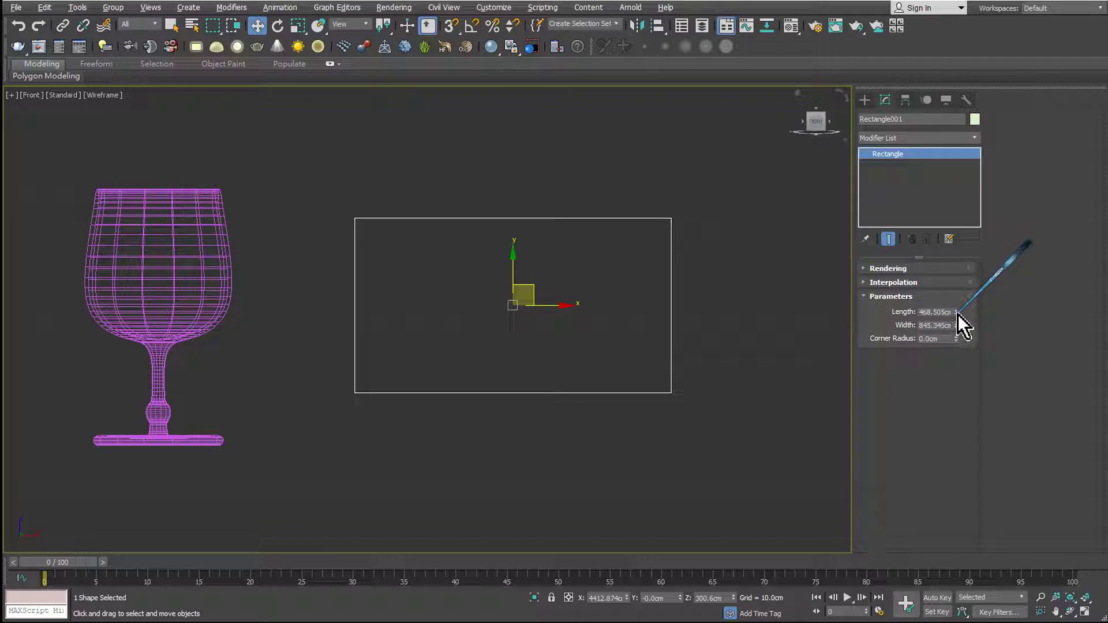
{"action": "mouse_move", "coordinate": [956, 312]}
{"action": "left_mouse_down"}
{"action": "mouse_move", "coordinate": [957, 296]}
{"action": "mouse_move", "coordinate": [712, 309]}
{"action": "left_mouse_up"}
{"action": "type", "text": "400"}
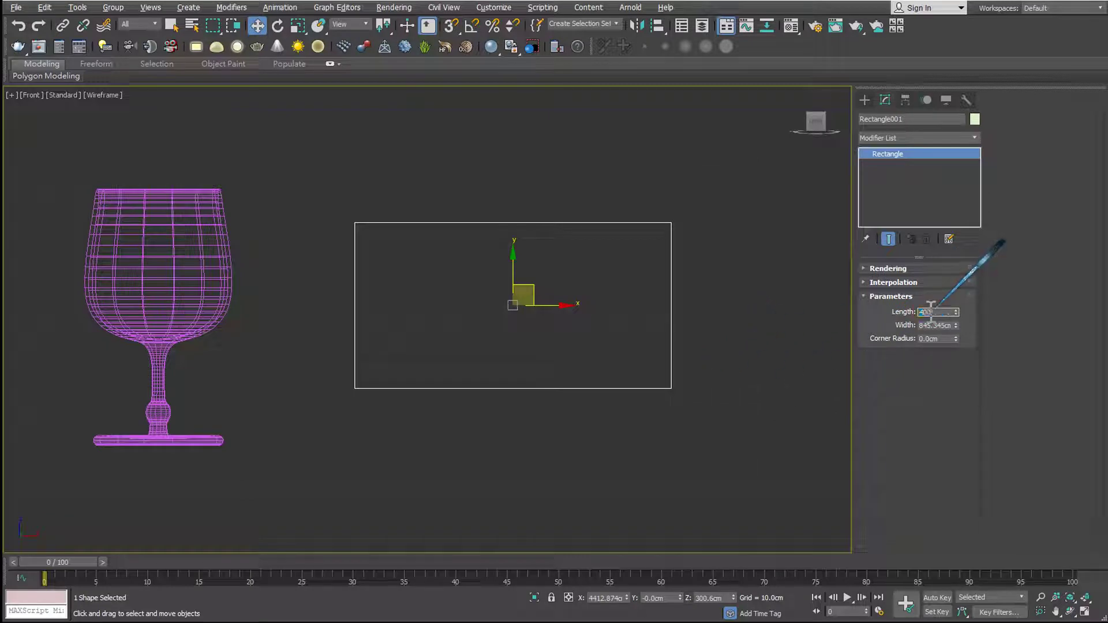
{"action": "key", "text": "Return"}
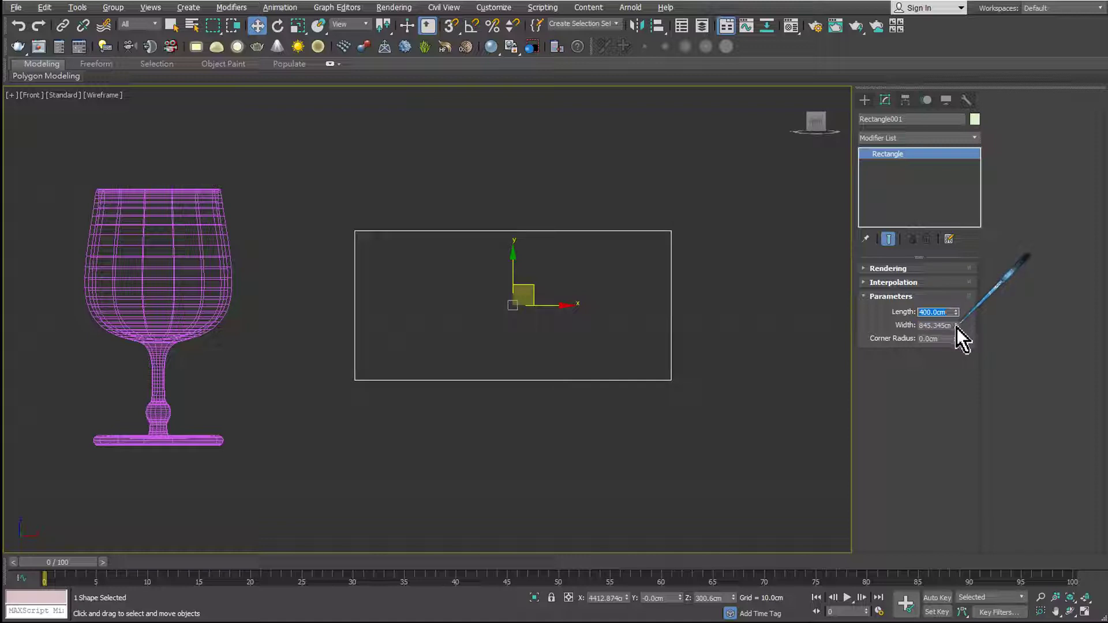
- Set the rectangle's width to 800 cm and its corner radius value to 50
{"action": "left_click_drag", "start_coordinate": [956, 327], "coordinate": [955, 331]}
{"action": "left_click", "coordinate": [938, 325]}
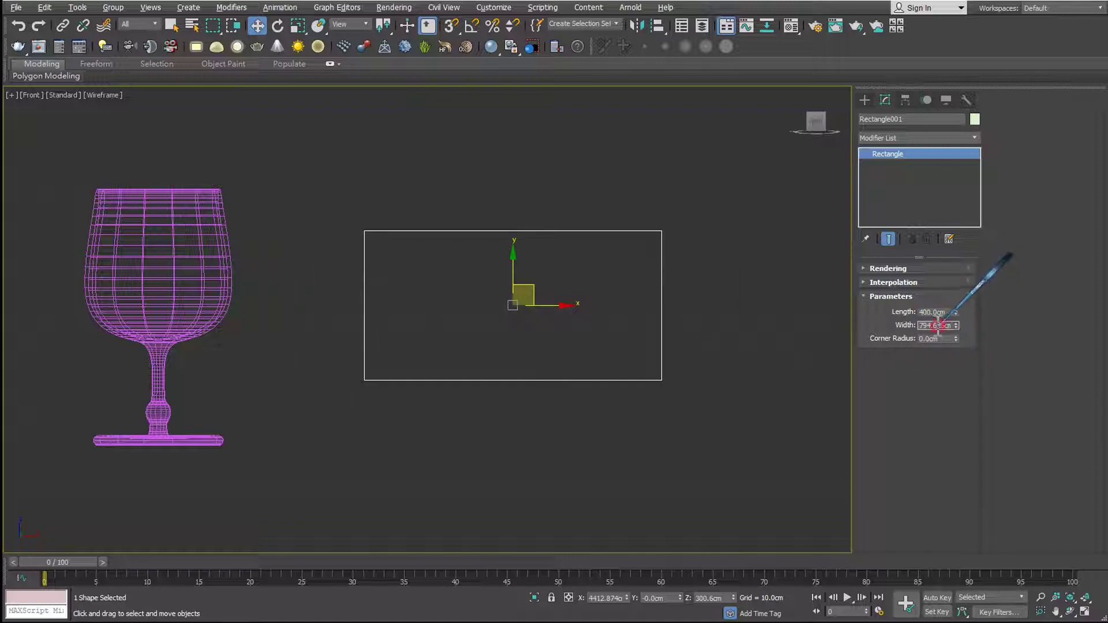
{"action": "type", "text": "800"}
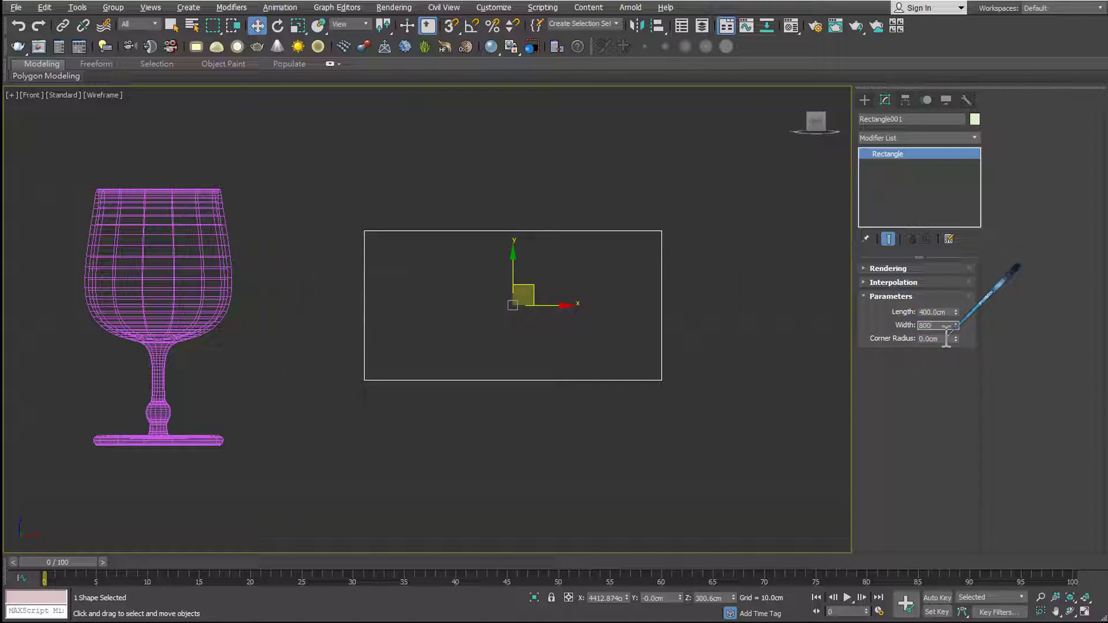
{"action": "key", "text": "Return"}
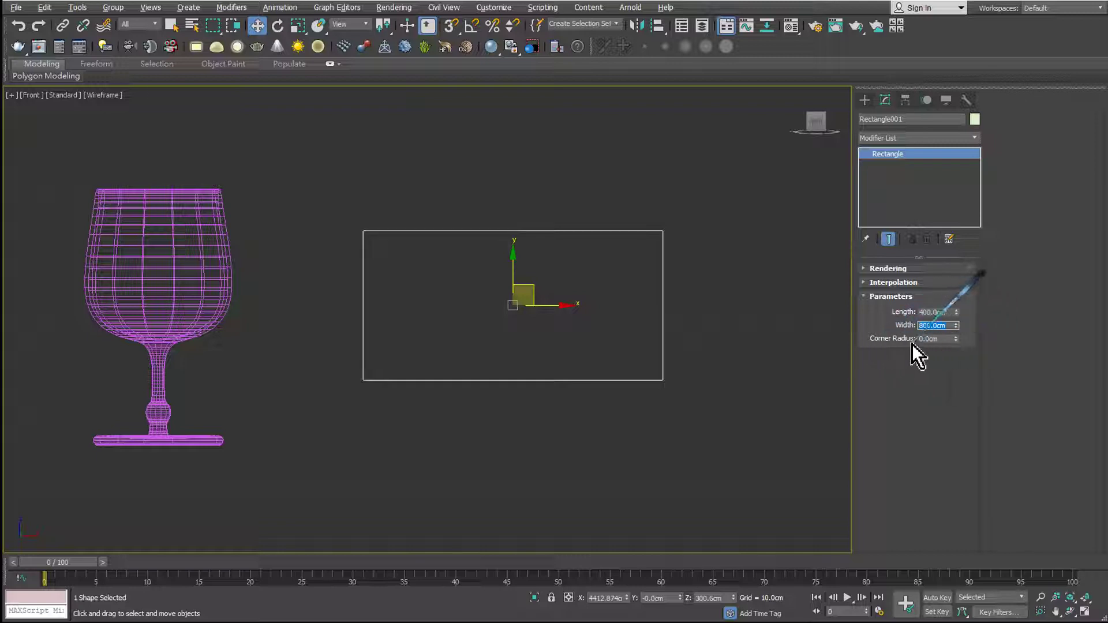
{"action": "key", "text": "Tab"}
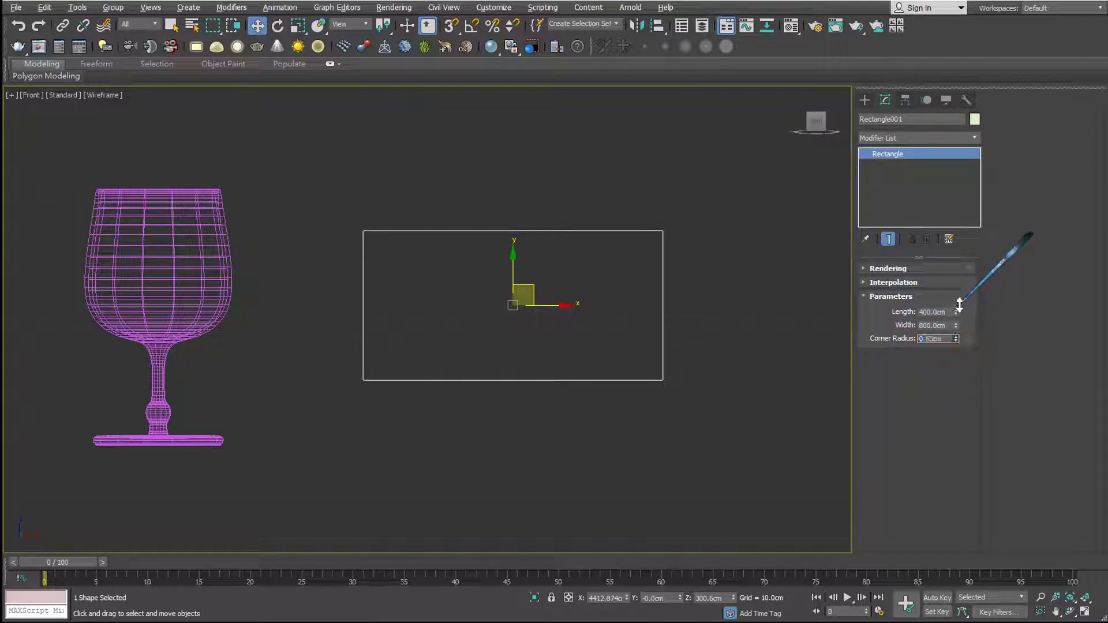
{"action": "left_click_drag", "start_coordinate": [959, 304], "coordinate": [959, 304]}
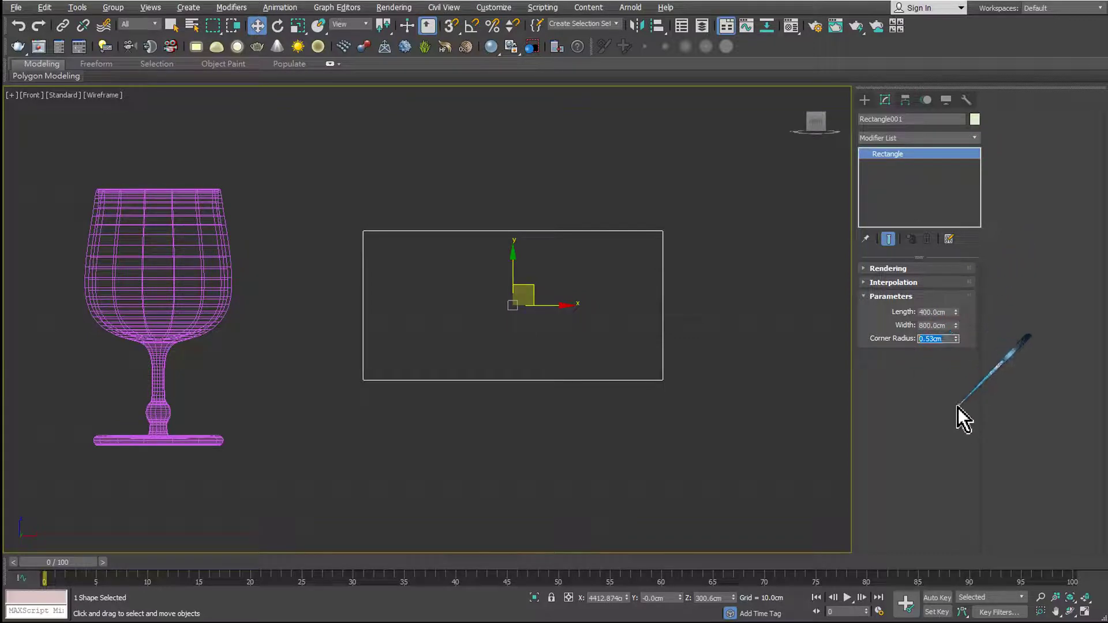
{"action": "type", "text": "50"}
{"action": "key", "text": "Return"}
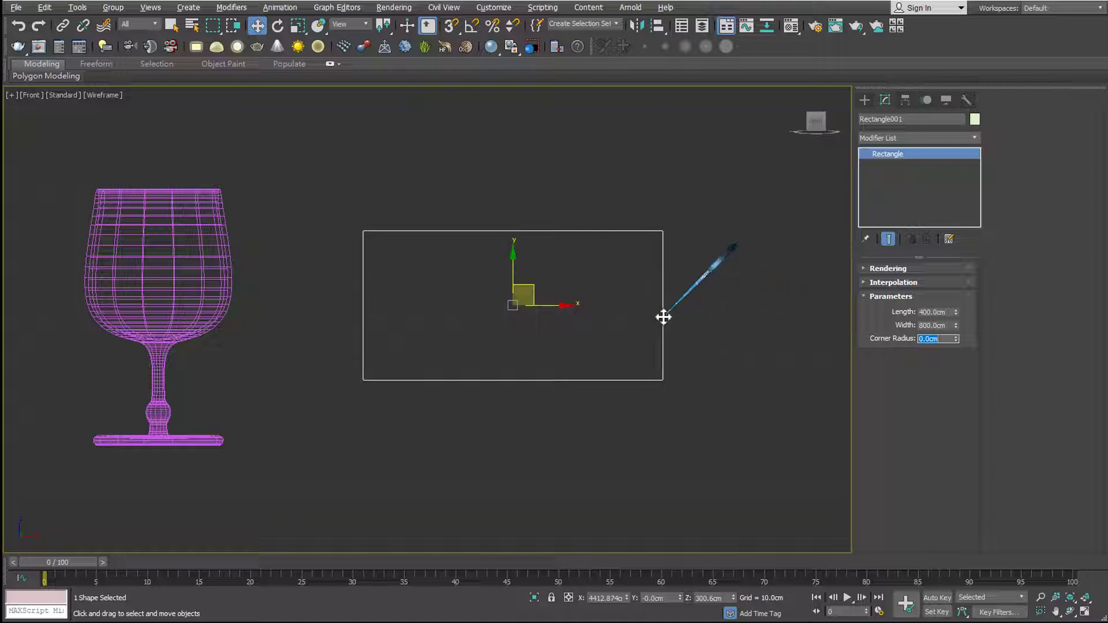
- Convert the rectangle to an editable spline and delete its bottom segment
{"action": "right_click", "coordinate": [663, 317]}
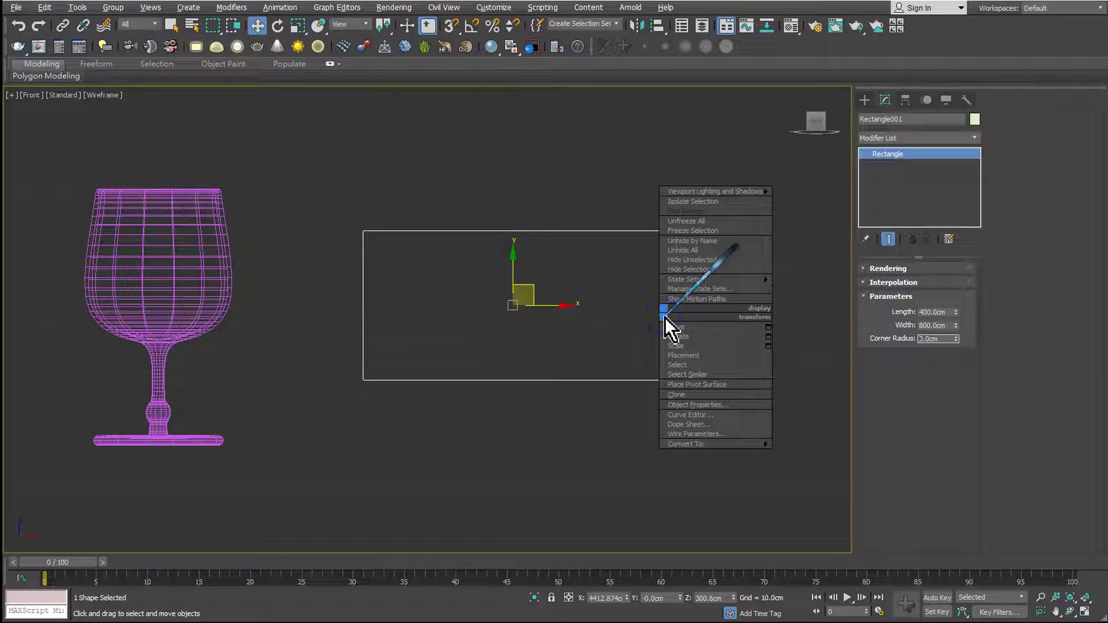
{"action": "mouse_move", "coordinate": [686, 445]}
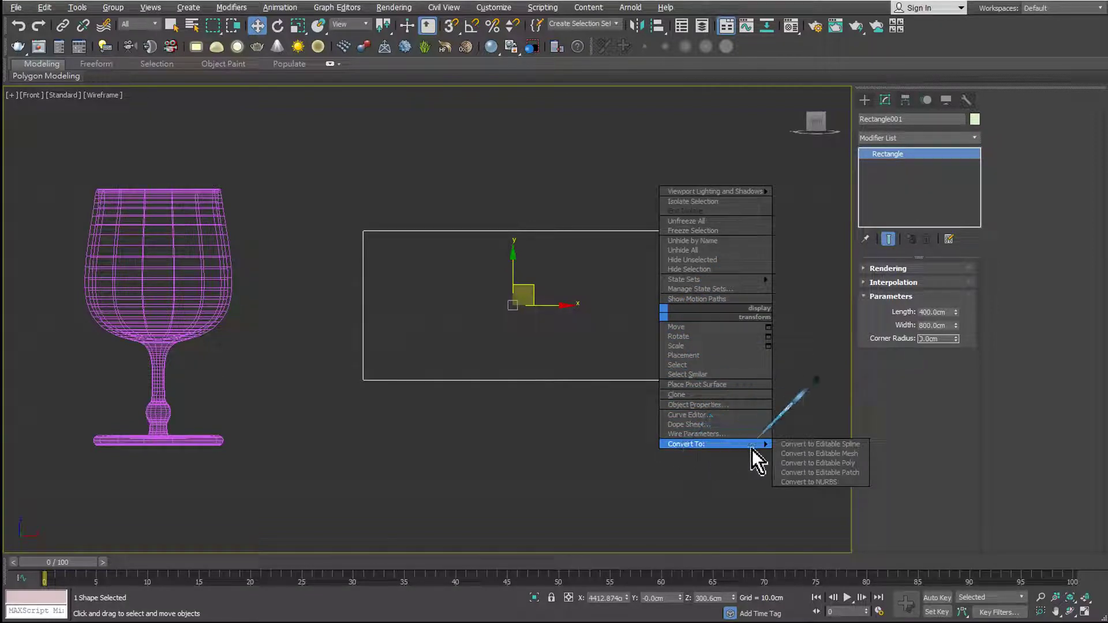
{"action": "left_click", "coordinate": [840, 446]}
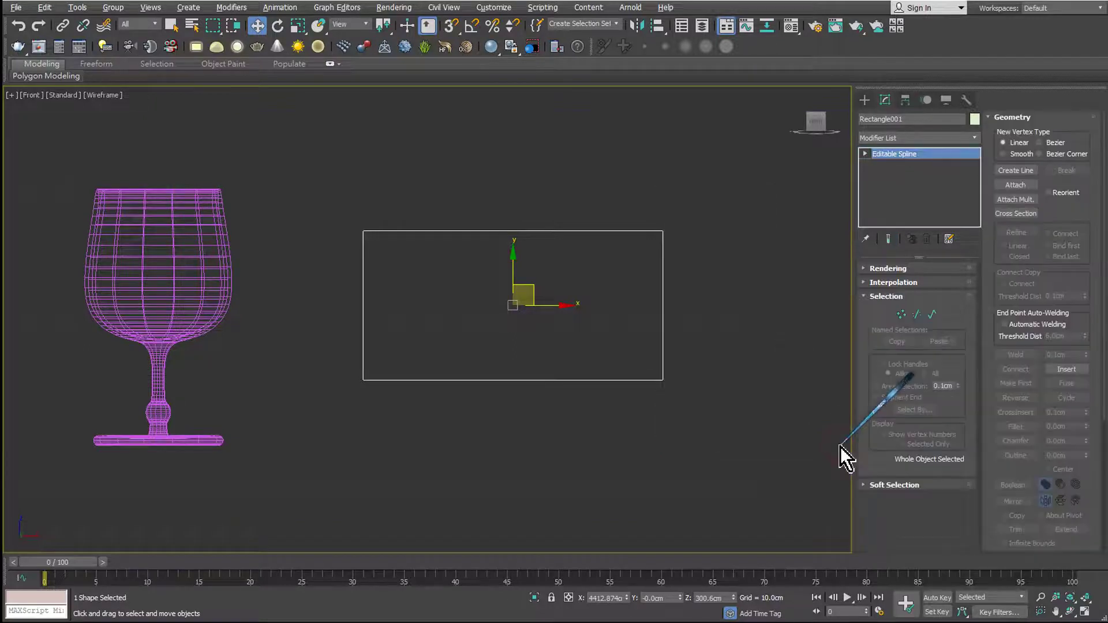
{"action": "left_click", "coordinate": [865, 153]}
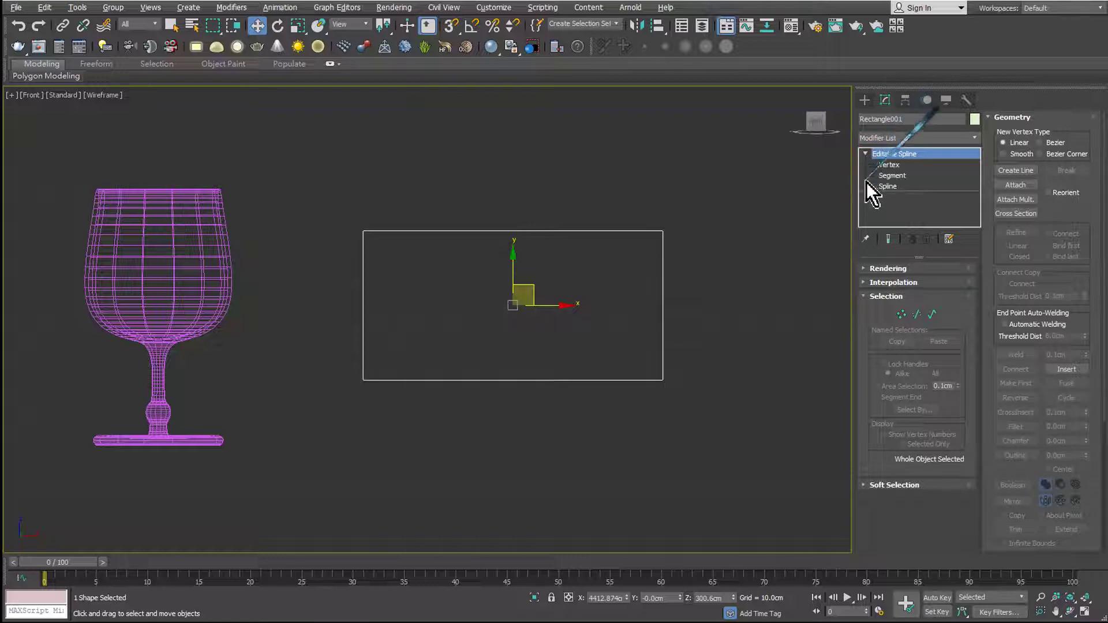
{"action": "left_click", "coordinate": [888, 176]}
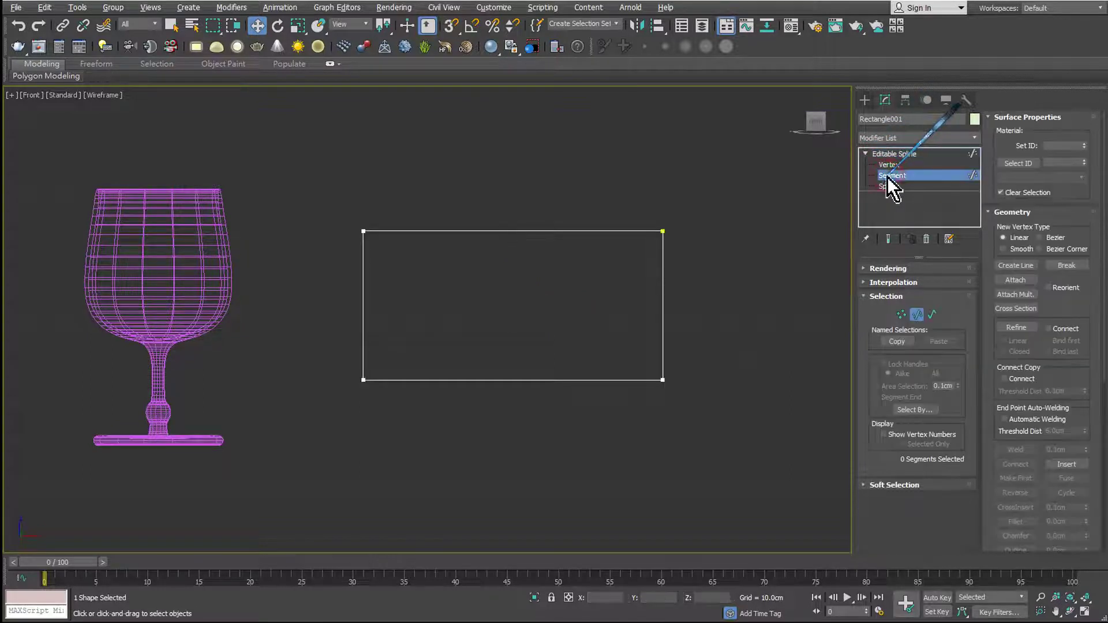
{"action": "left_click", "coordinate": [536, 380]}
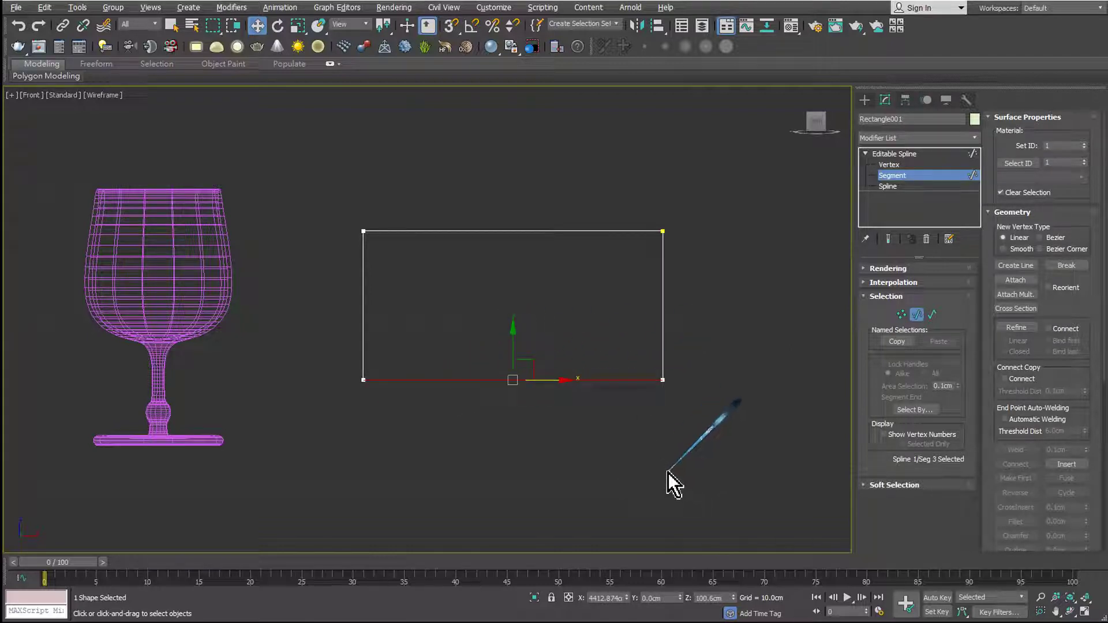
{"action": "key", "text": "Delete"}
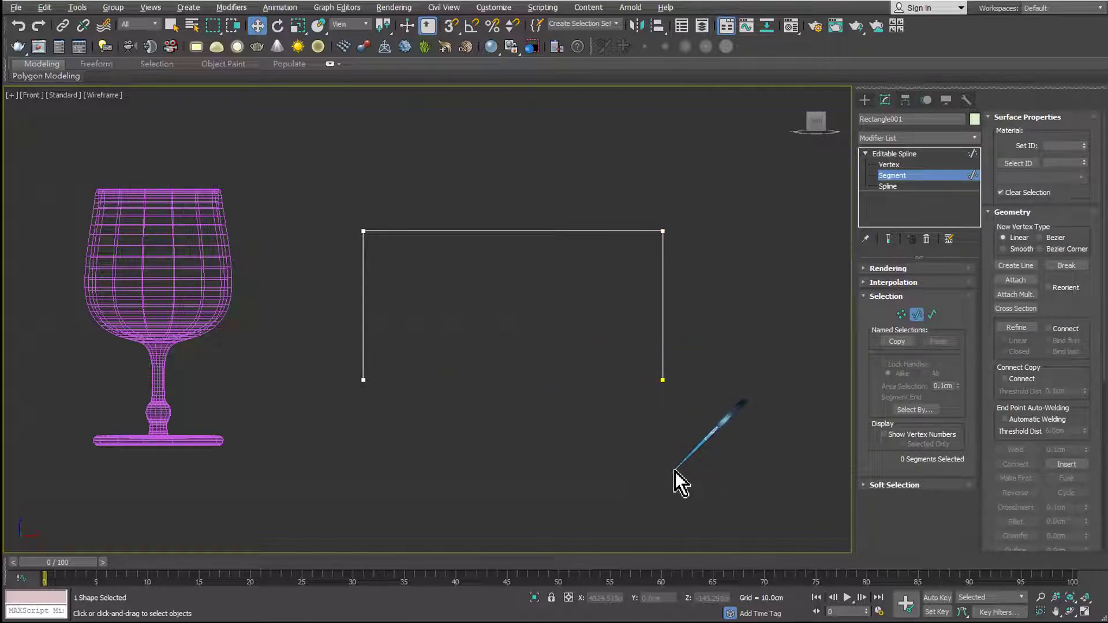
- Select all four path vertices and set them to Corner type
{"action": "left_click", "coordinate": [884, 165]}
{"action": "left_click", "coordinate": [662, 230]}
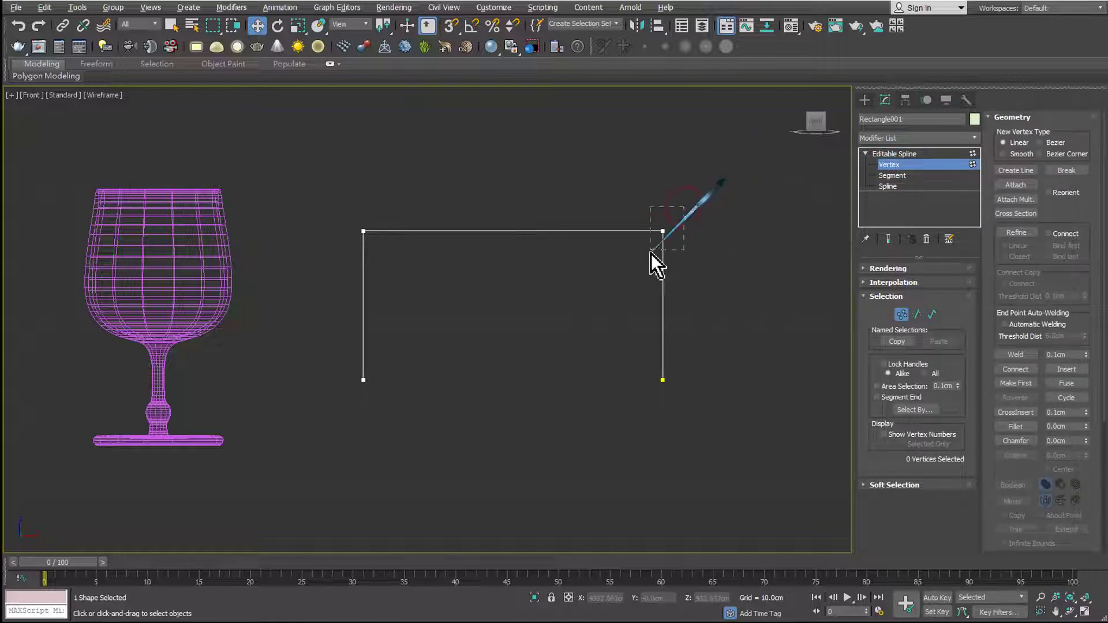
{"action": "left_click_drag", "start_coordinate": [403, 207], "coordinate": [353, 260]}
{"action": "left_click_drag", "start_coordinate": [711, 190], "coordinate": [302, 286]}
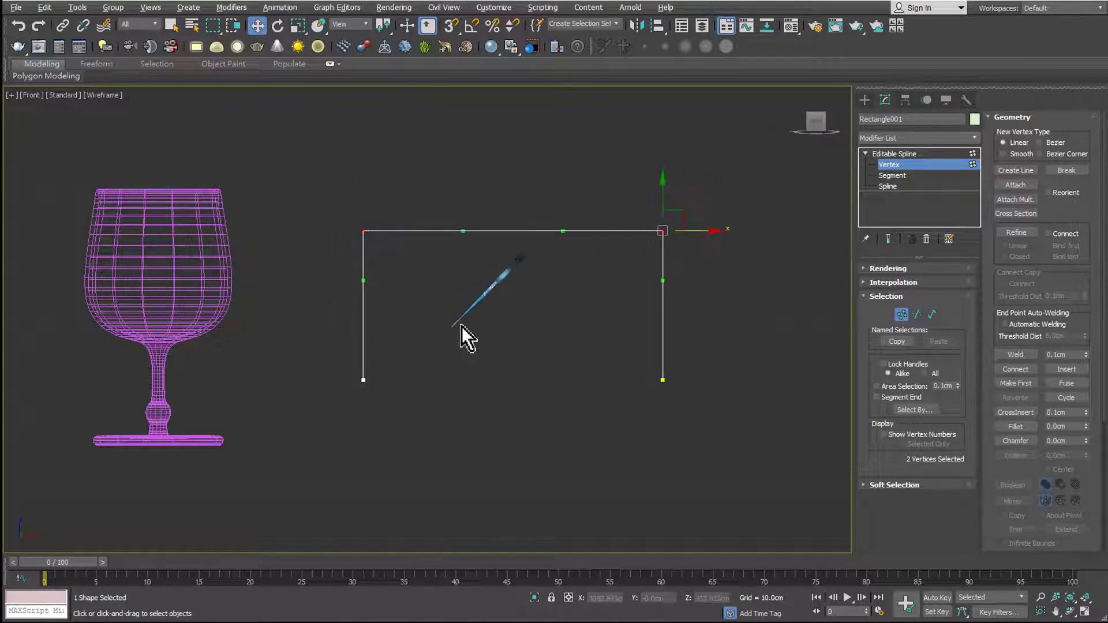
{"action": "left_click_drag", "start_coordinate": [717, 164], "coordinate": [327, 449]}
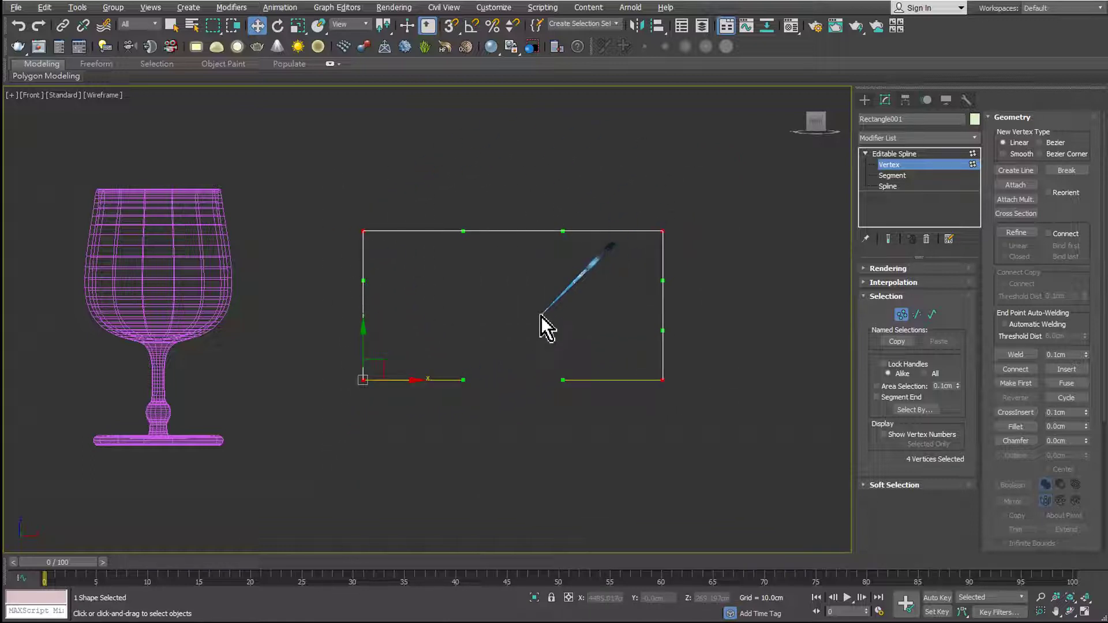
{"action": "right_click", "coordinate": [640, 248]}
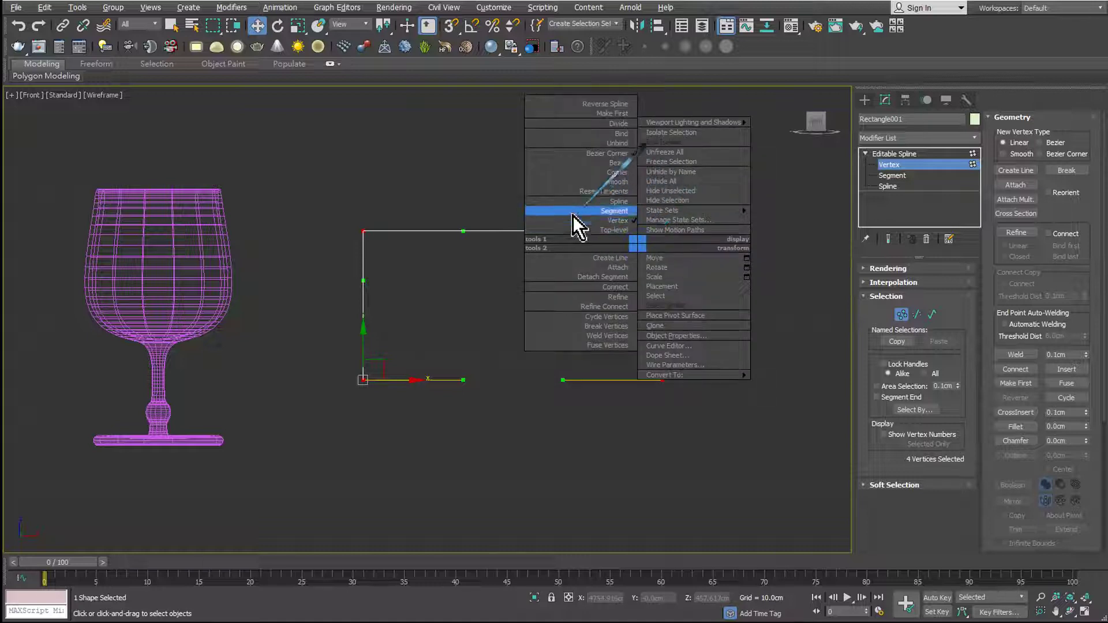
{"action": "left_click", "coordinate": [583, 172]}
- Select just the two top corner vertices of the path
{"action": "left_click", "coordinate": [575, 299]}
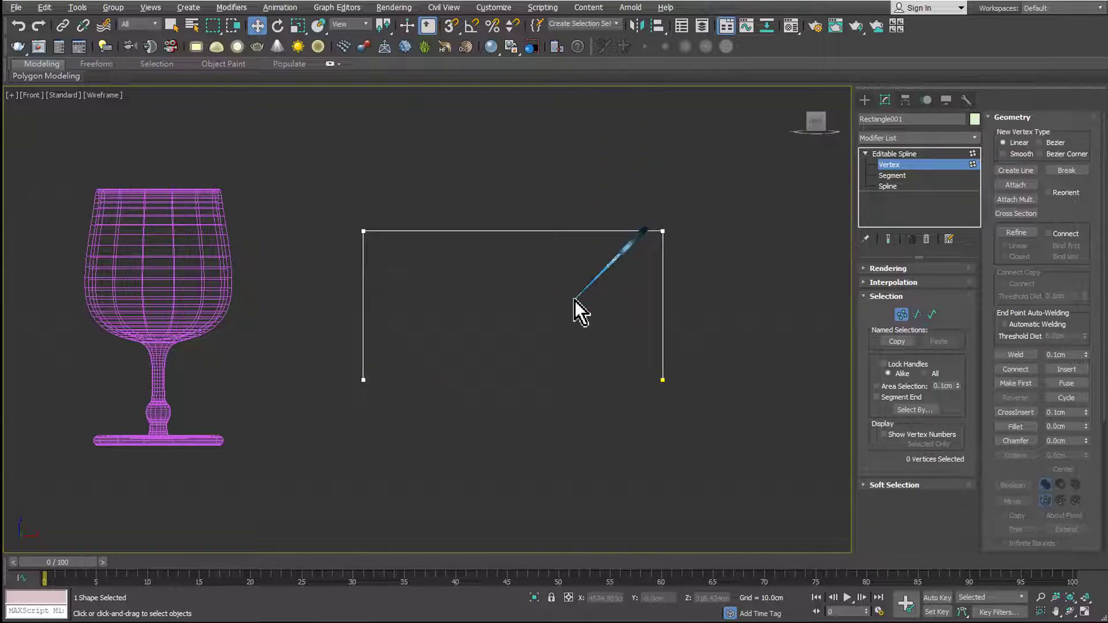
{"action": "left_click_drag", "start_coordinate": [698, 220], "coordinate": [640, 274]}
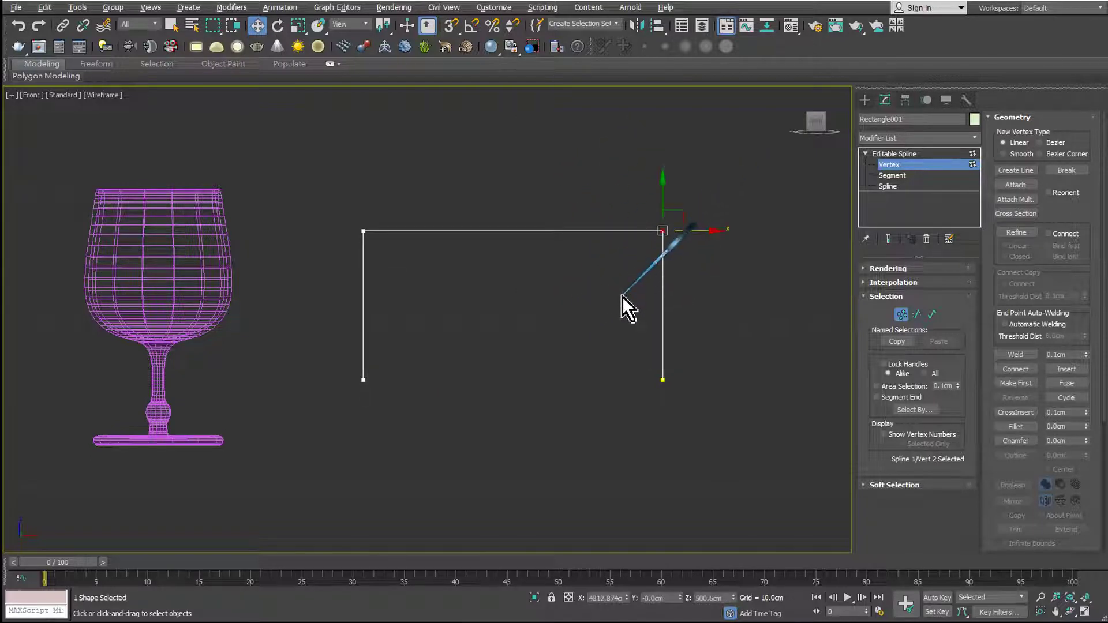
{"action": "left_click", "coordinate": [721, 272]}
{"action": "left_click_drag", "start_coordinate": [617, 250], "coordinate": [326, 288]}
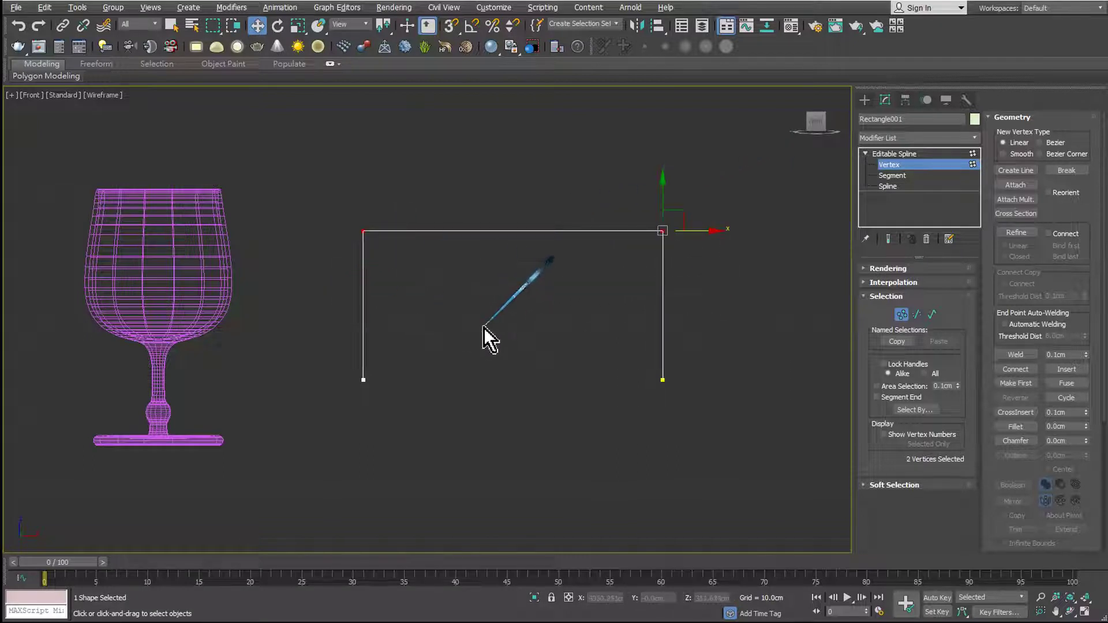
{"action": "middle_click_drag", "start_coordinate": [484, 328], "coordinate": [484, 375]}
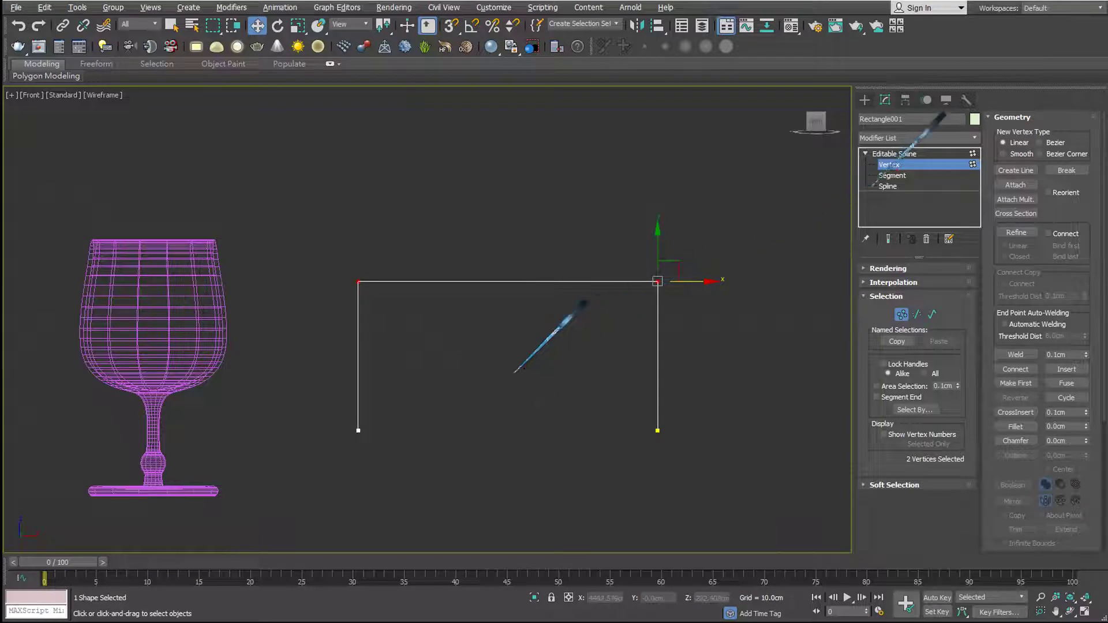
{"action": "mouse_move", "coordinate": [889, 156]}
{"action": "left_mouse_down"}
{"action": "mouse_move", "coordinate": [885, 171]}
{"action": "mouse_move", "coordinate": [917, 171]}
{"action": "mouse_move", "coordinate": [952, 207]}
{"action": "mouse_move", "coordinate": [958, 415]}
{"action": "mouse_move", "coordinate": [981, 436]}
{"action": "left_mouse_up"}
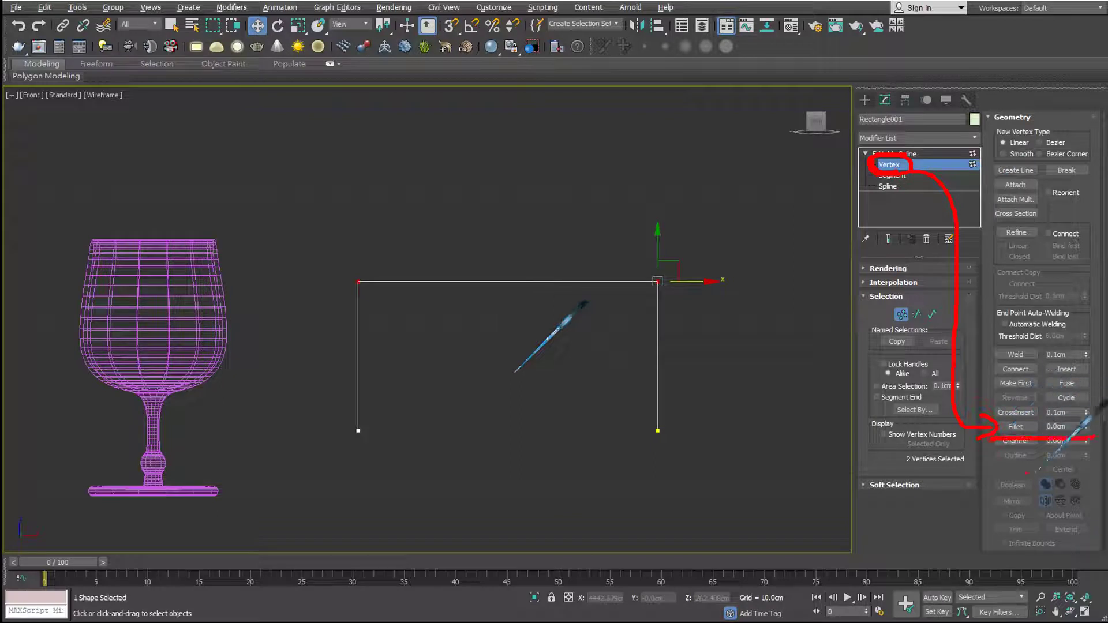
- Fillet the two top corners by 100, after undoing a trial fillet of 6
{"action": "key", "text": "Escape"}
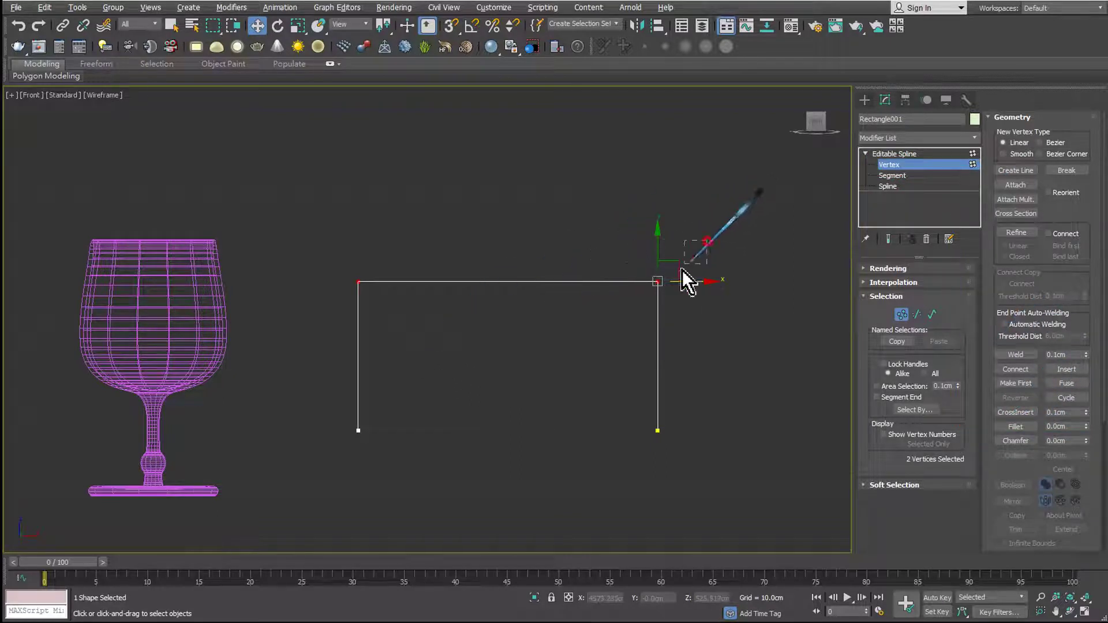
{"action": "mouse_move", "coordinate": [707, 240]}
{"action": "left_mouse_down"}
{"action": "mouse_move", "coordinate": [385, 323]}
{"action": "mouse_move", "coordinate": [327, 326]}
{"action": "left_mouse_up"}
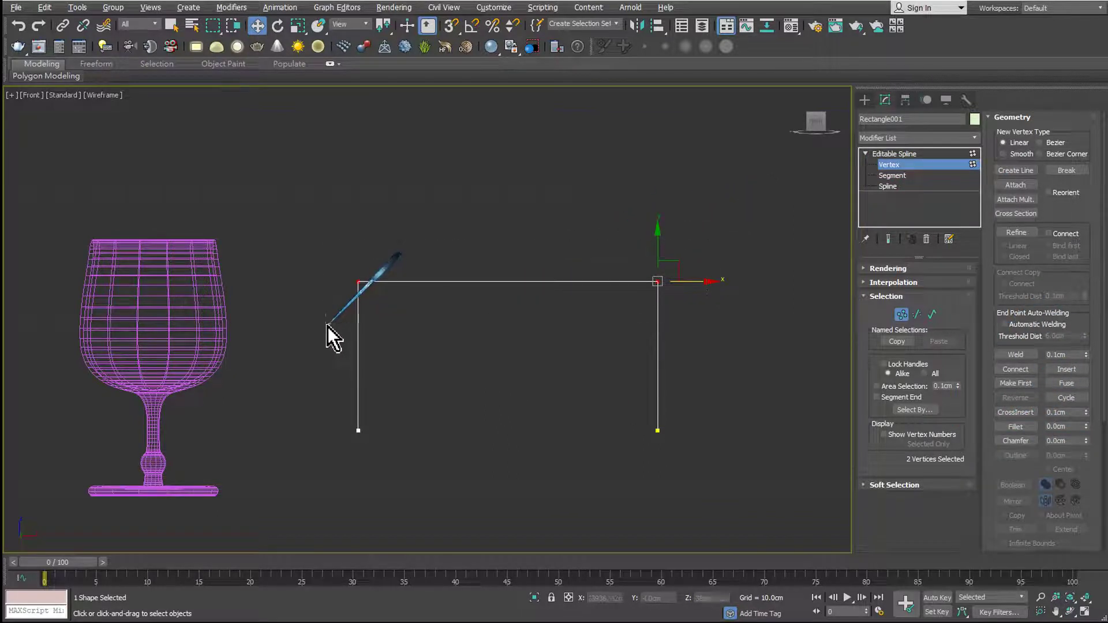
{"action": "left_click", "coordinate": [1067, 427]}
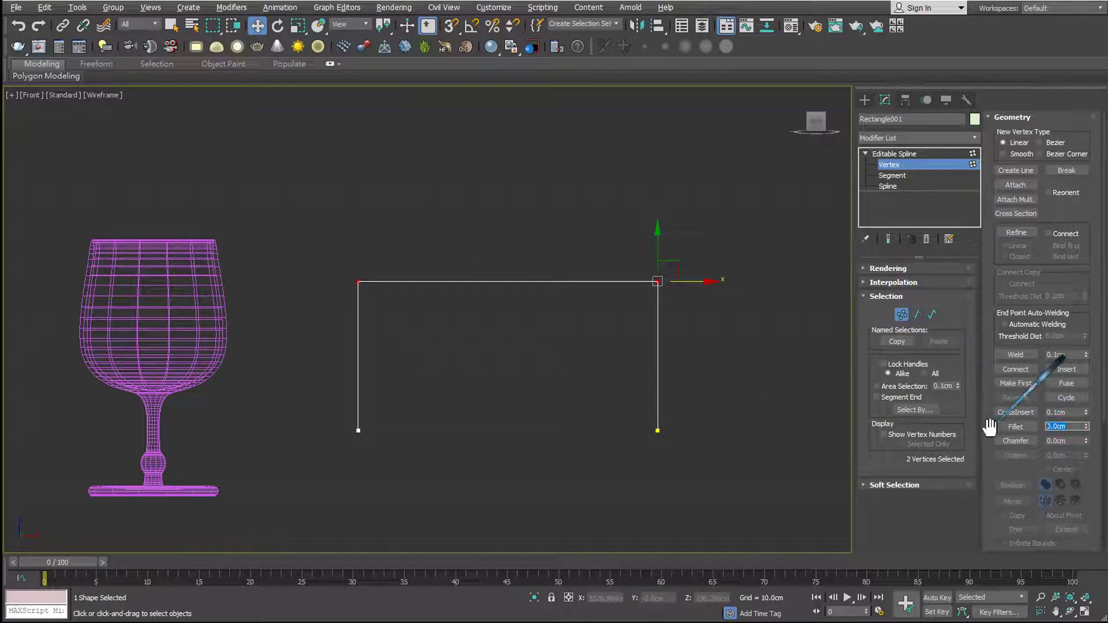
{"action": "type", "text": "6"}
{"action": "key", "text": "Return"}
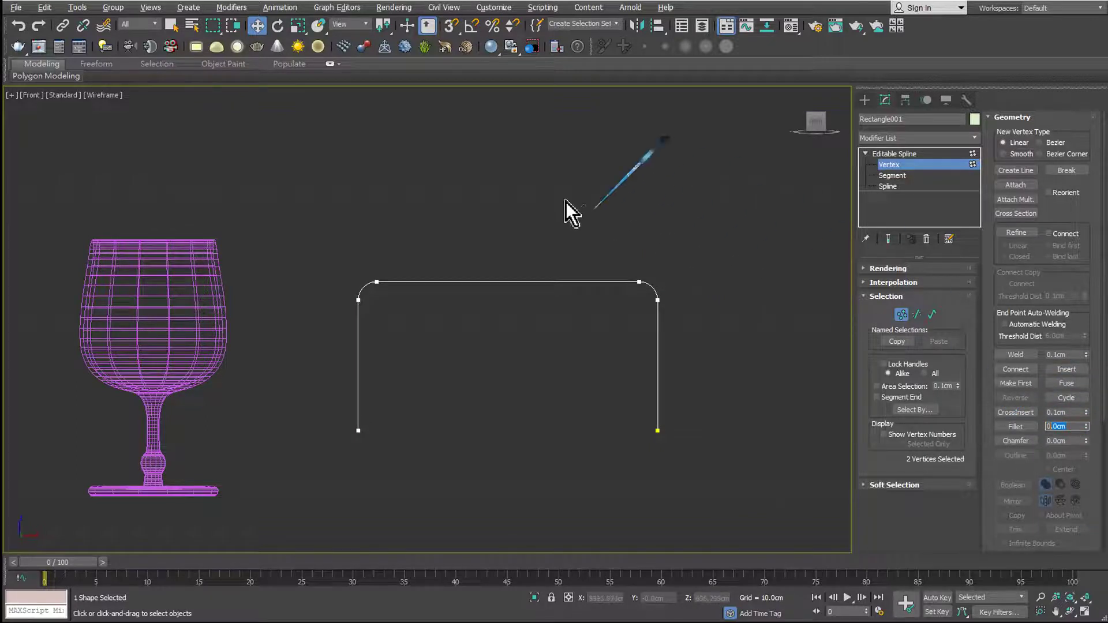
{"action": "left_click", "coordinate": [18, 26]}
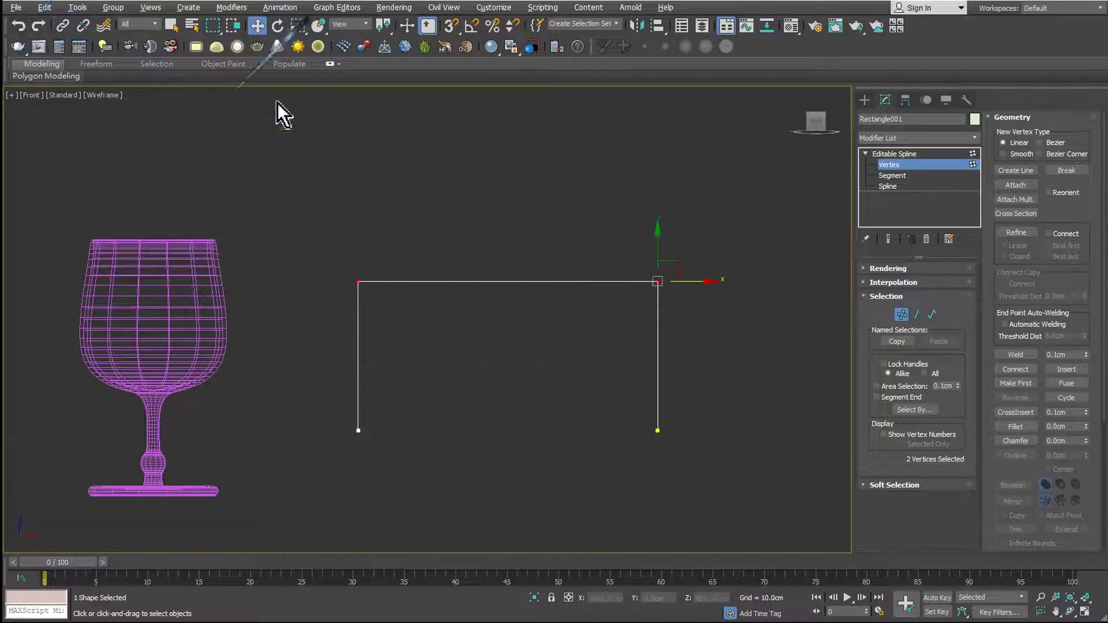
{"action": "double_click", "coordinate": [1067, 426]}
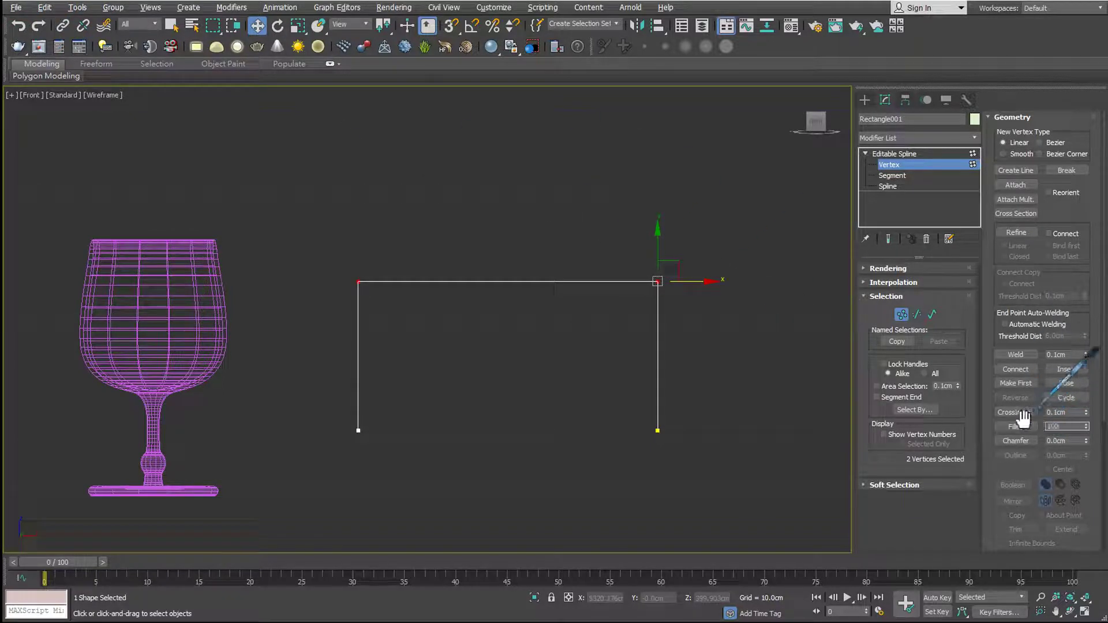
{"action": "type", "text": "100"}
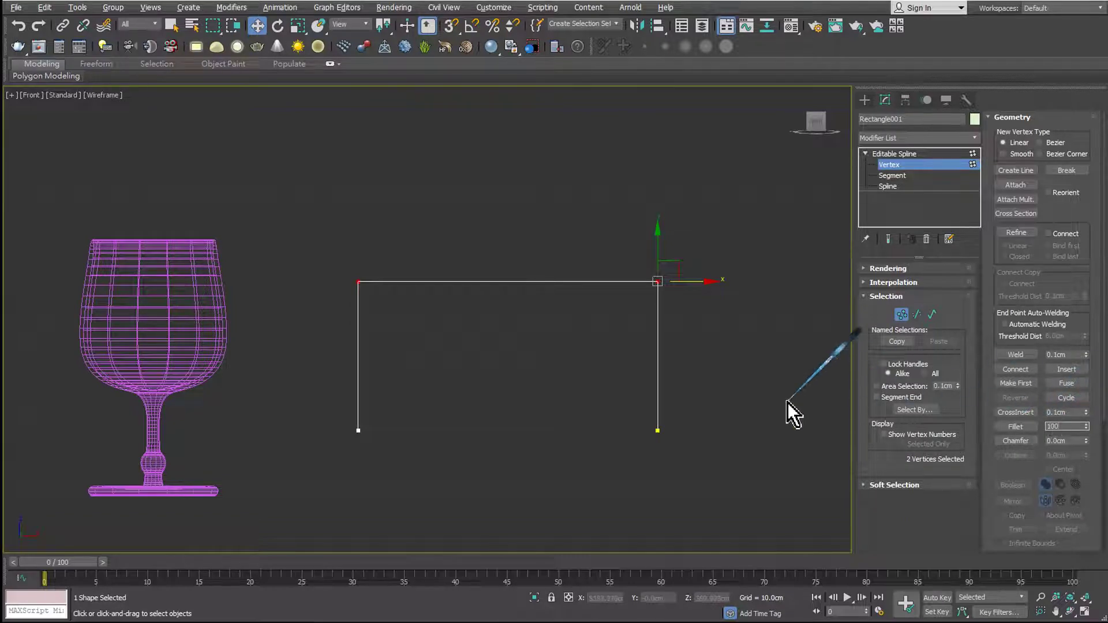
{"action": "key", "text": "Return"}
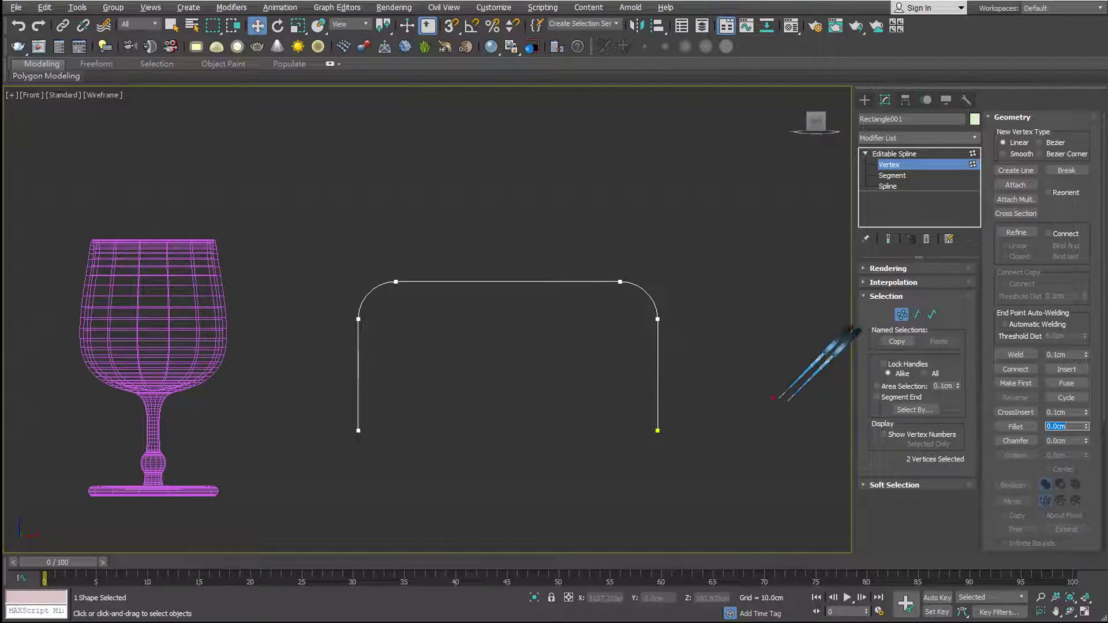
{"action": "mouse_move", "coordinate": [456, 185]}
{"action": "left_mouse_down"}
{"action": "mouse_move", "coordinate": [454, 259]}
{"action": "mouse_move", "coordinate": [457, 230]}
{"action": "mouse_move", "coordinate": [512, 263]}
{"action": "left_mouse_up"}
{"action": "left_click", "coordinate": [498, 235]}
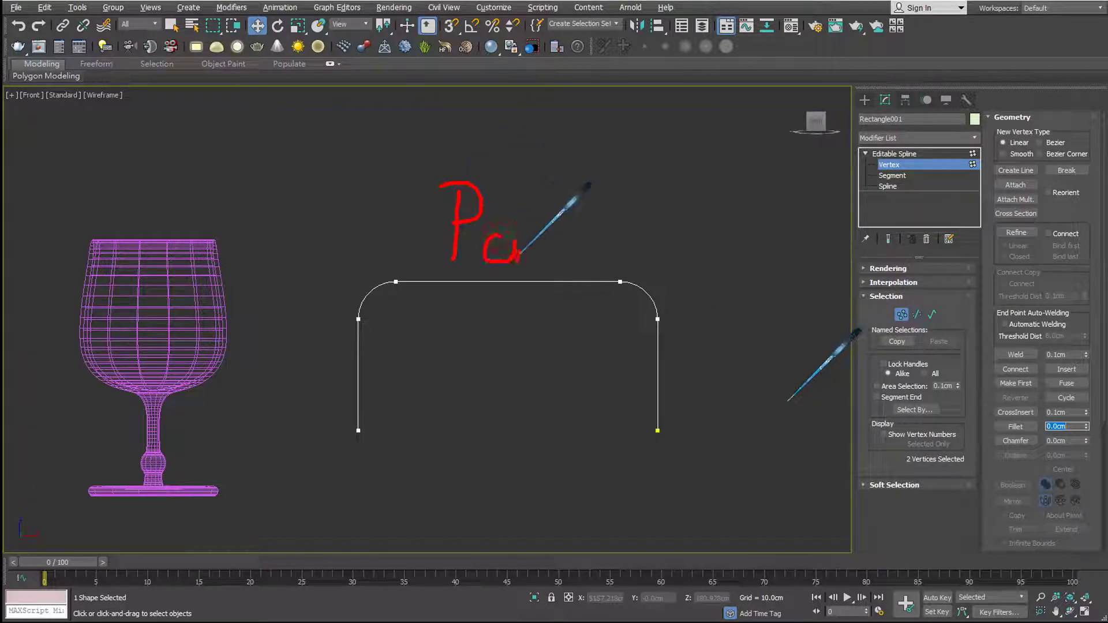
{"action": "left_click_drag", "start_coordinate": [534, 191], "coordinate": [539, 254]}
{"action": "mouse_move", "coordinate": [522, 217]}
{"action": "left_mouse_down"}
{"action": "mouse_move", "coordinate": [551, 215]}
{"action": "mouse_move", "coordinate": [558, 257]}
{"action": "mouse_move", "coordinate": [591, 264]}
{"action": "left_mouse_up"}
{"action": "left_click_drag", "start_coordinate": [638, 203], "coordinate": [630, 258]}
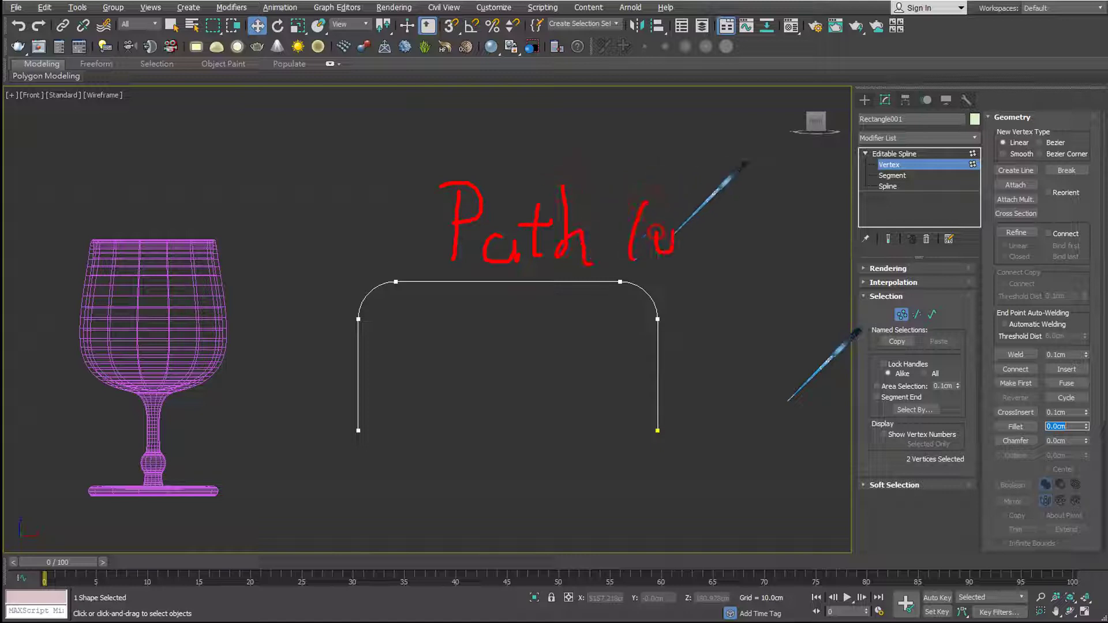
{"action": "left_click_drag", "start_coordinate": [669, 222], "coordinate": [668, 224]}
{"action": "left_click_drag", "start_coordinate": [685, 199], "coordinate": [683, 262]}
{"action": "left_click_drag", "start_coordinate": [709, 219], "coordinate": [711, 261]}
{"action": "left_click_drag", "start_coordinate": [738, 208], "coordinate": [733, 258]}
{"action": "left_click", "coordinate": [732, 261]}
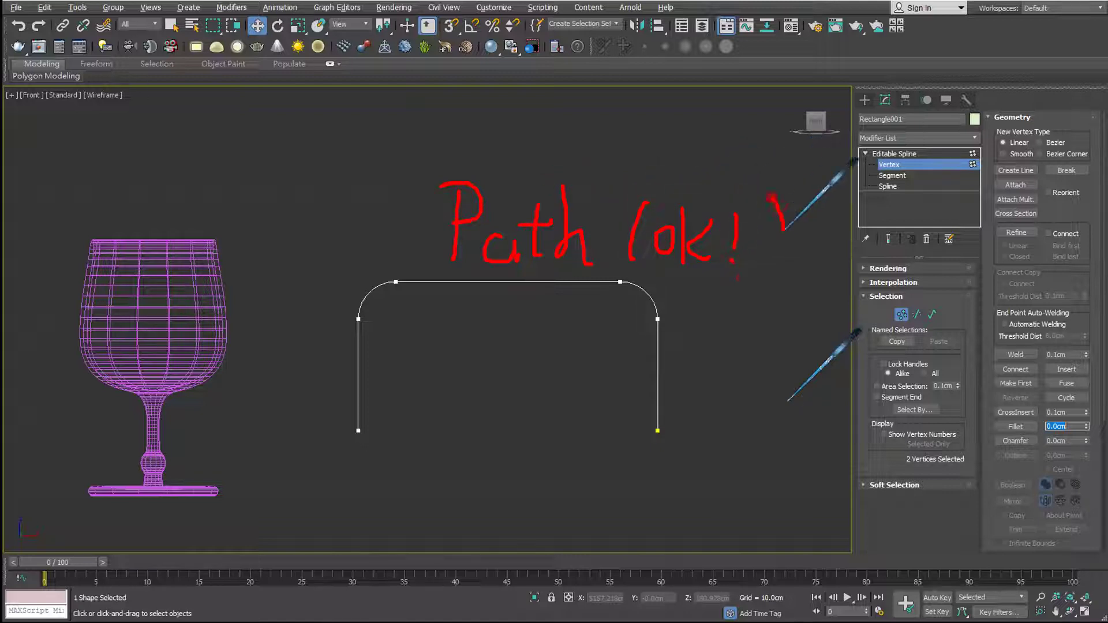
{"action": "left_click_drag", "start_coordinate": [774, 199], "coordinate": [738, 280]}
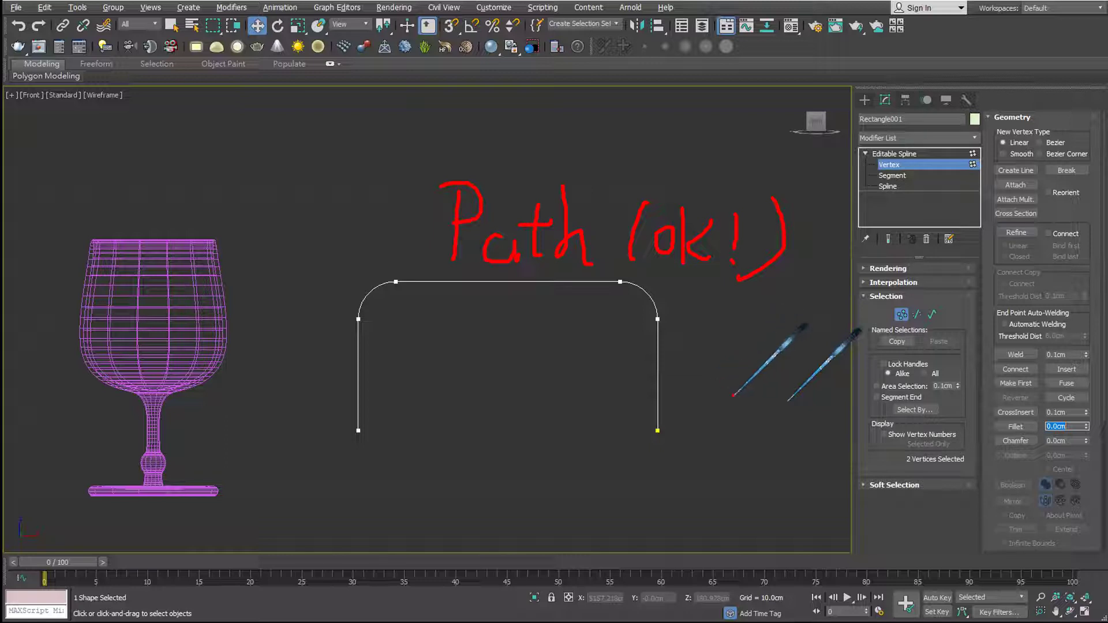
{"action": "left_click_drag", "start_coordinate": [752, 390], "coordinate": [754, 428]}
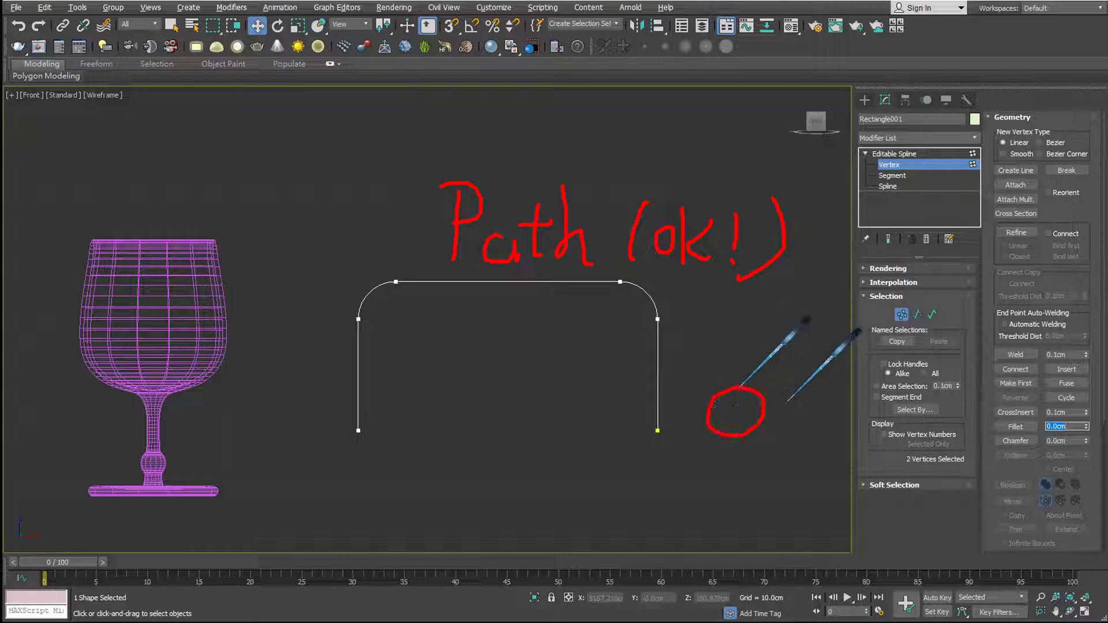
{"action": "mouse_move", "coordinate": [752, 389]}
{"action": "left_mouse_down"}
{"action": "mouse_move", "coordinate": [747, 438]}
{"action": "mouse_move", "coordinate": [823, 496]}
{"action": "left_mouse_up"}
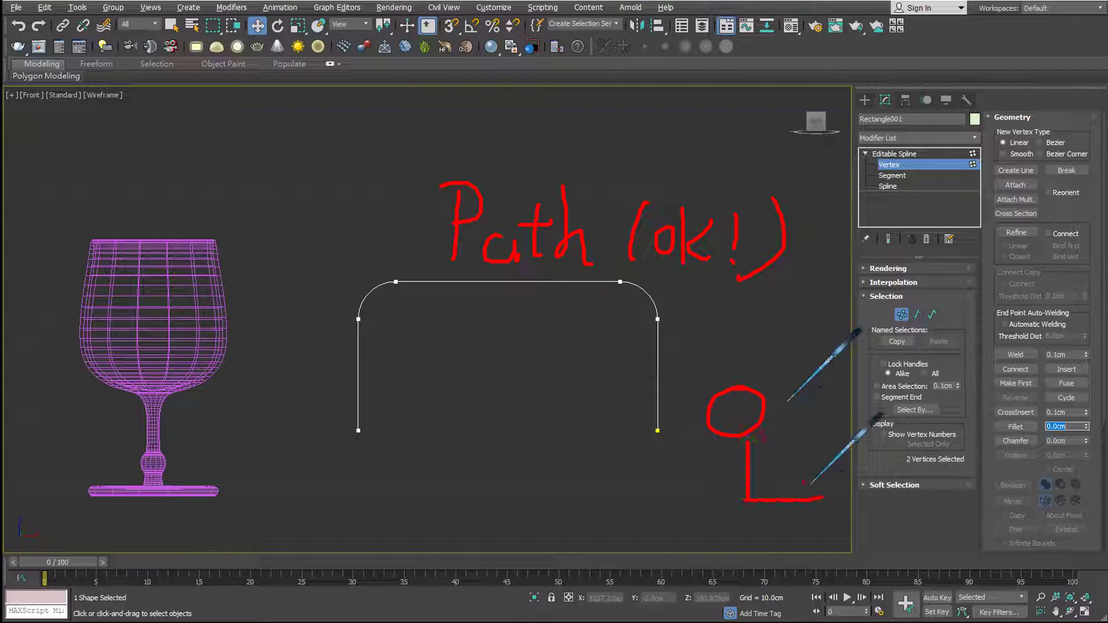
{"action": "mouse_move", "coordinate": [735, 468]}
{"action": "left_mouse_down"}
{"action": "mouse_move", "coordinate": [792, 447]}
{"action": "mouse_move", "coordinate": [789, 479]}
{"action": "mouse_move", "coordinate": [799, 480]}
{"action": "mouse_move", "coordinate": [823, 457]}
{"action": "left_mouse_up"}
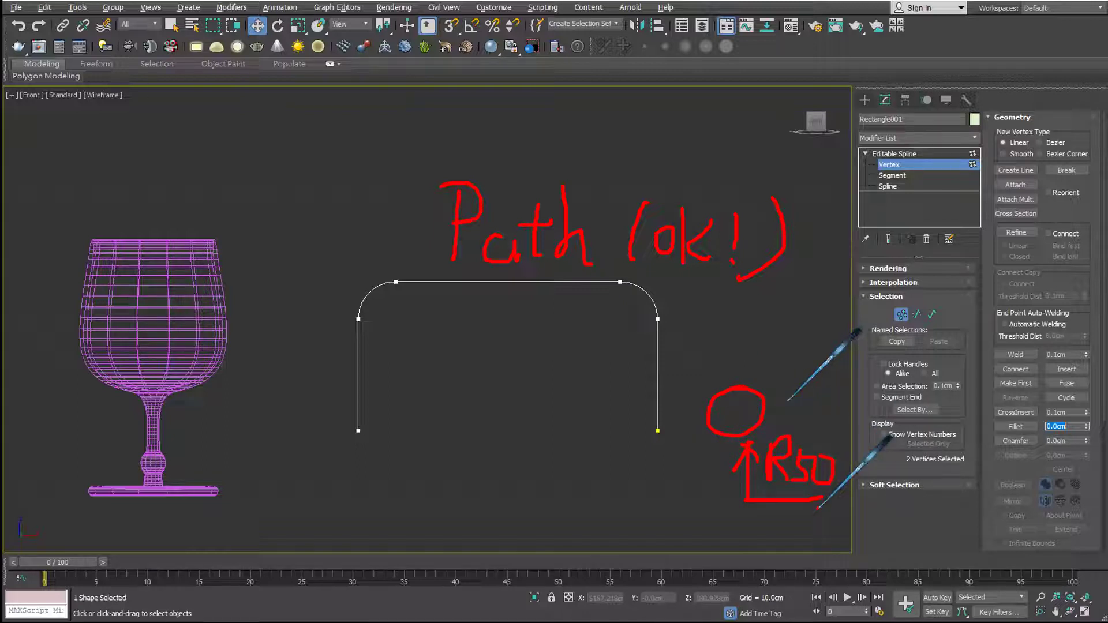
{"action": "key", "text": "Escape"}
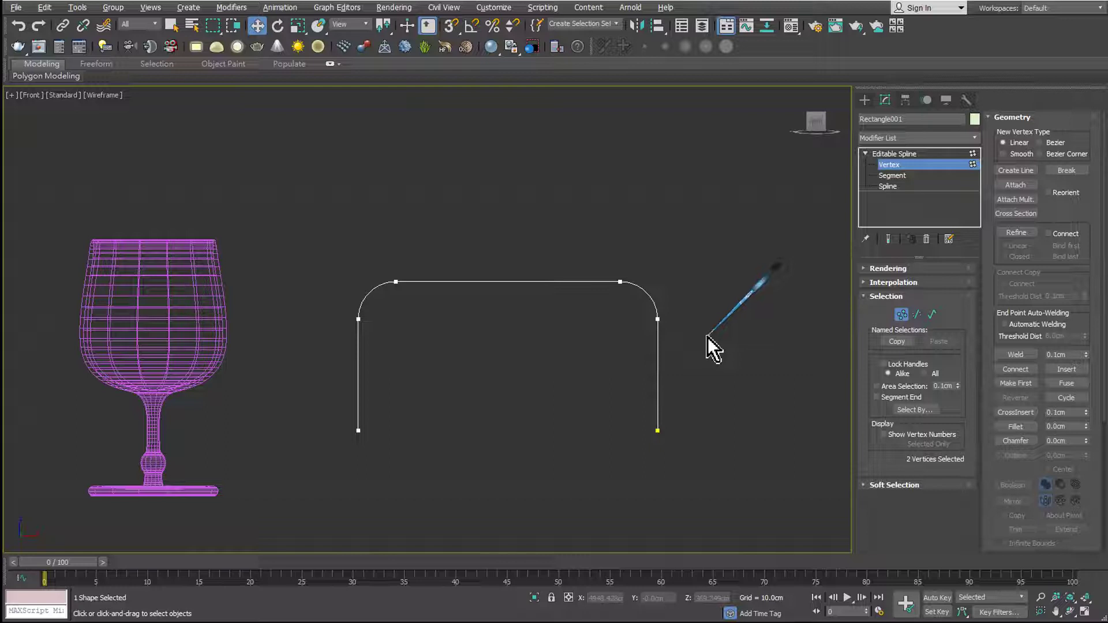
- Pan the shapes left and exit vertex editing on the filleted Rectangle001 path
{"action": "middle_click_drag", "start_coordinate": [707, 337], "coordinate": [642, 293]}
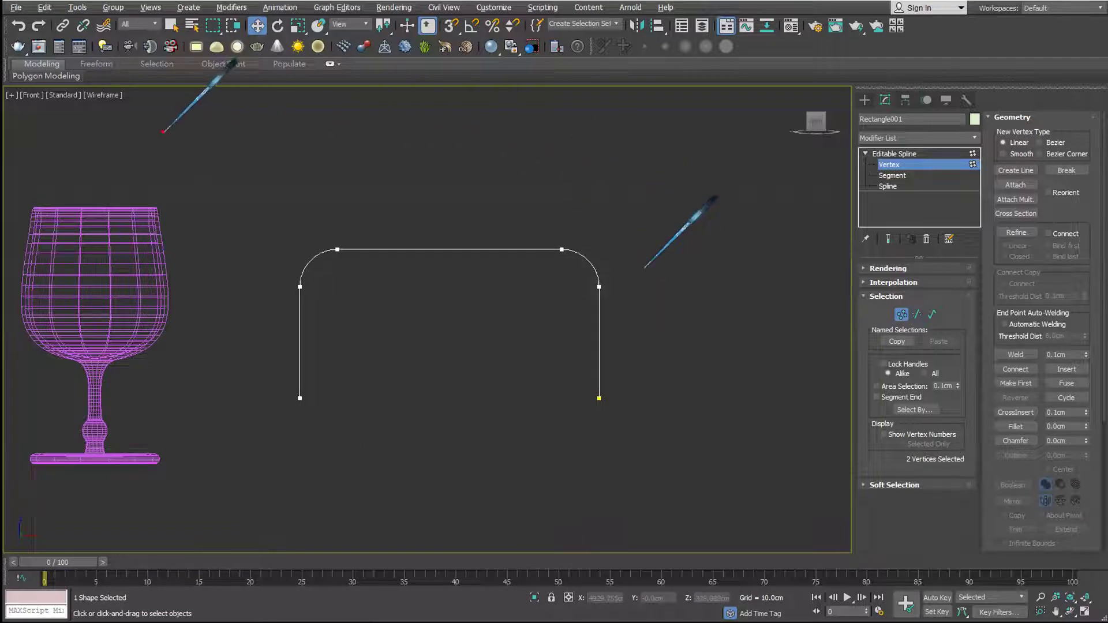
{"action": "left_click_drag", "start_coordinate": [42, 105], "coordinate": [45, 105]}
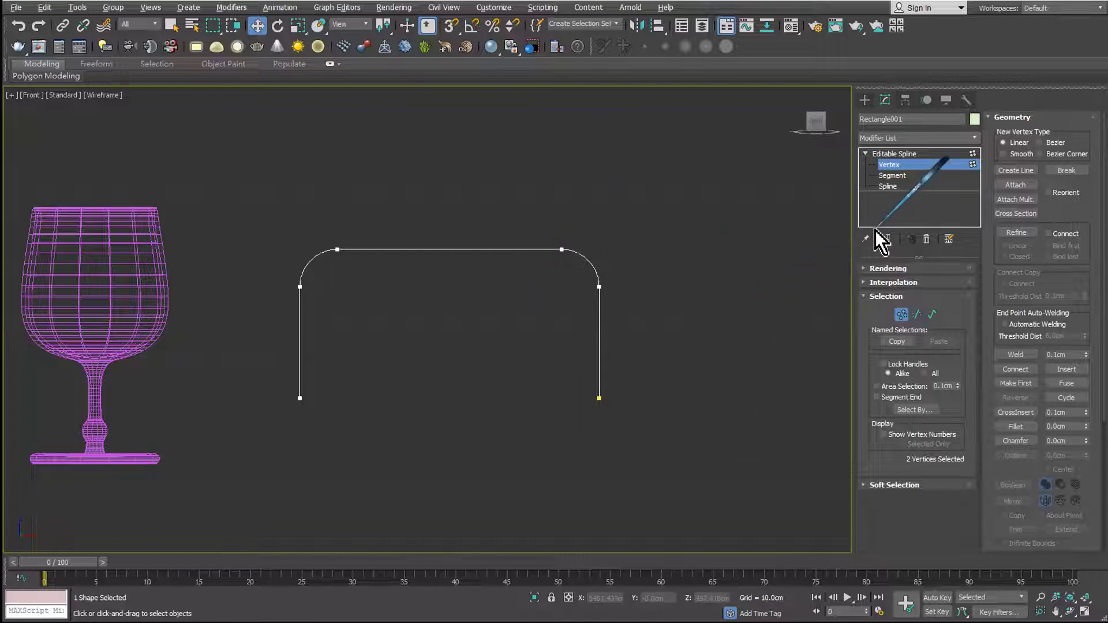
{"action": "left_click", "coordinate": [882, 153]}
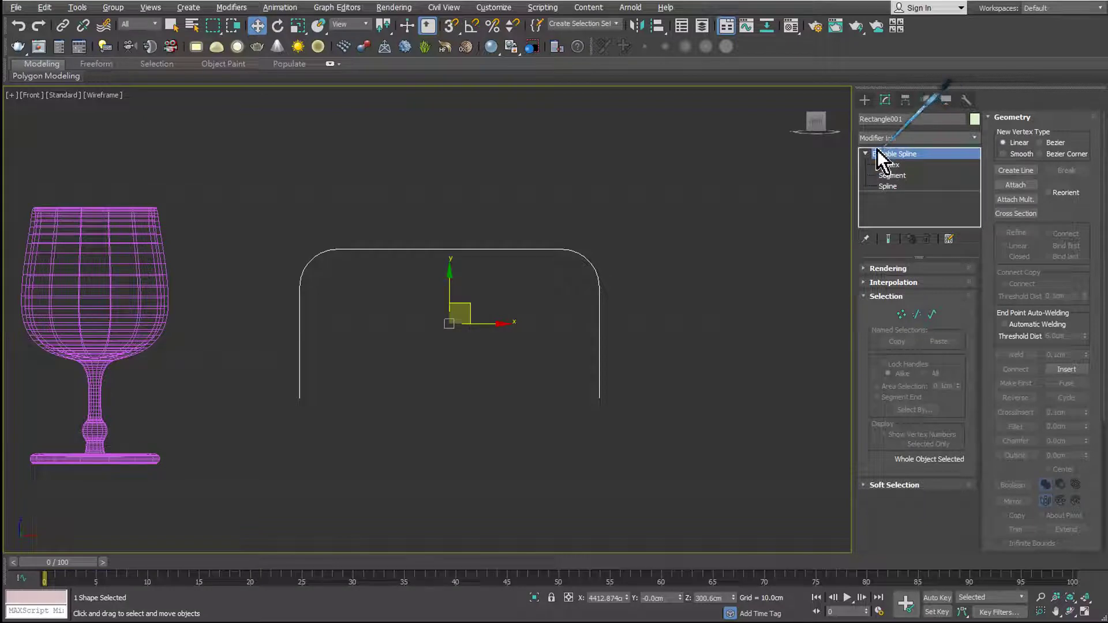
- Draw a new circle to the right of the filleted path
{"action": "left_click", "coordinate": [865, 101]}
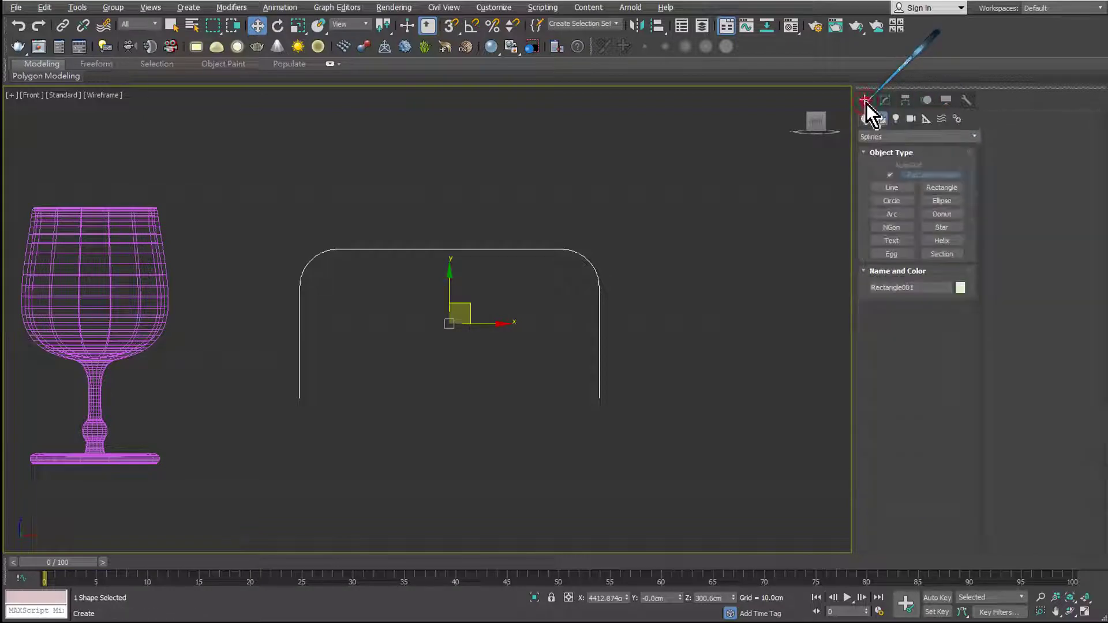
{"action": "left_click", "coordinate": [883, 200]}
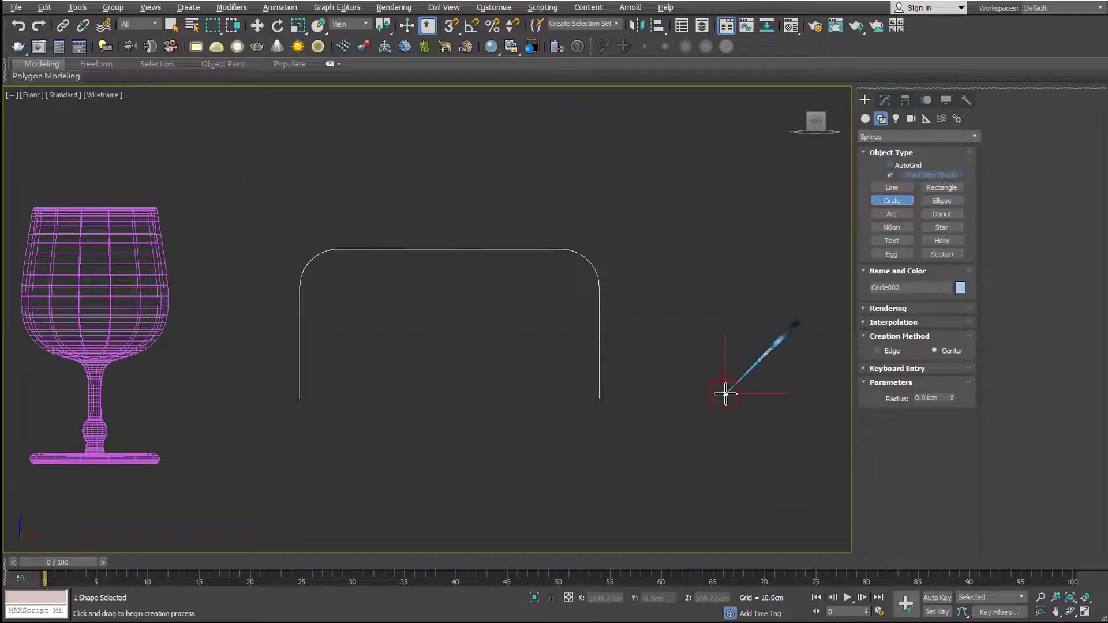
{"action": "left_click_drag", "start_coordinate": [725, 393], "coordinate": [756, 368]}
{"action": "key", "text": "w"}
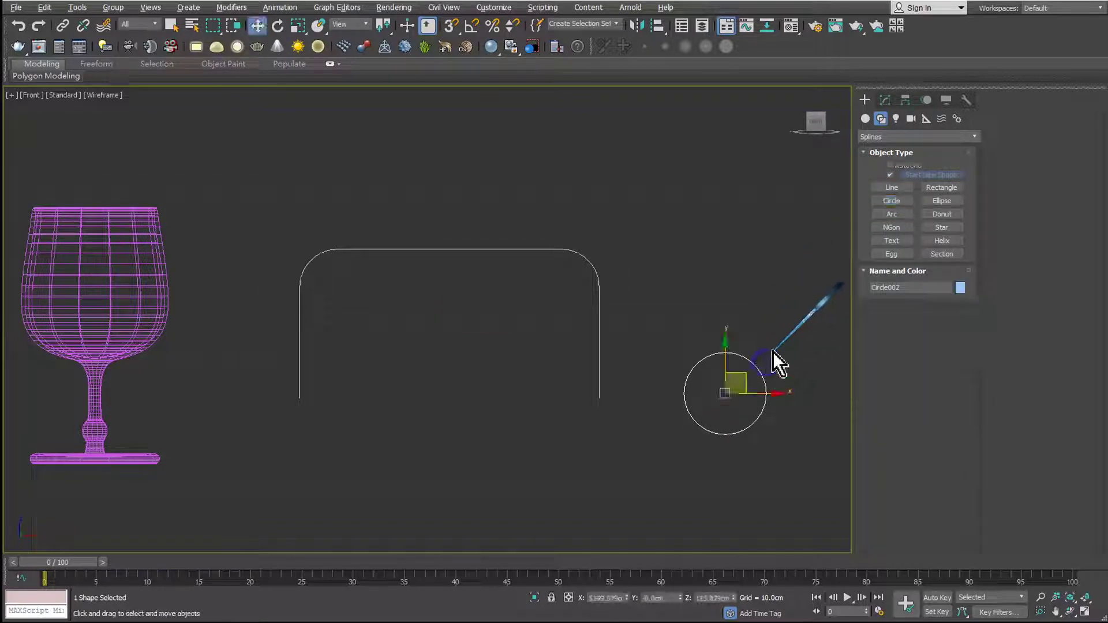
- Shrink the circle through its Radius field in the Modify panel, then deselect it
{"action": "left_click", "coordinate": [885, 100]}
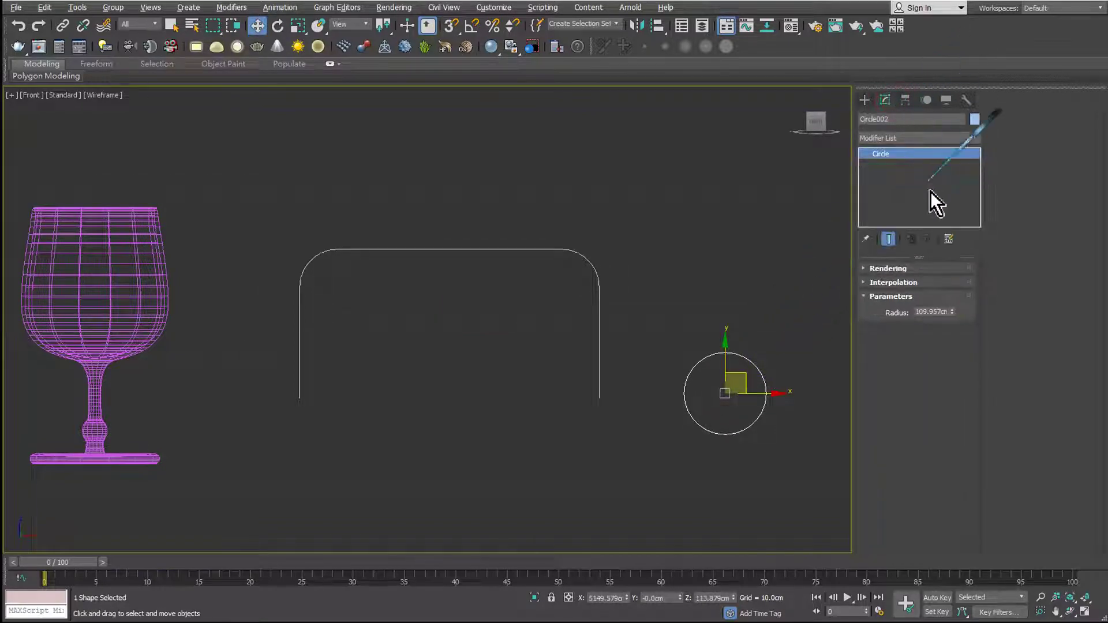
{"action": "double_click", "coordinate": [941, 313]}
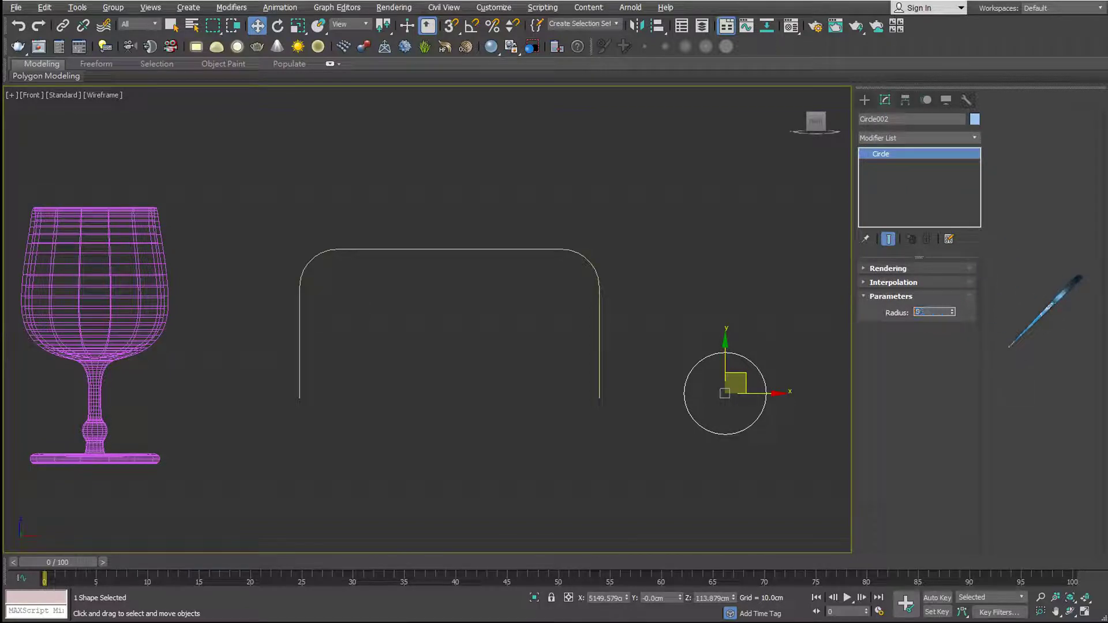
{"action": "type", "text": "90"}
{"action": "key", "text": "Return"}
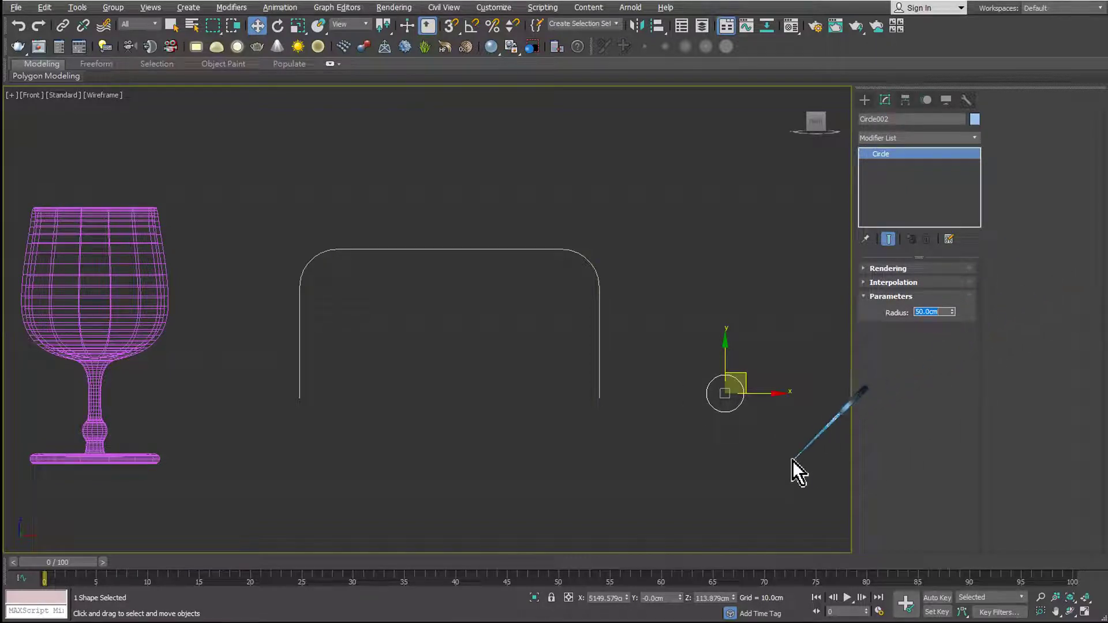
{"action": "left_click", "coordinate": [782, 462]}
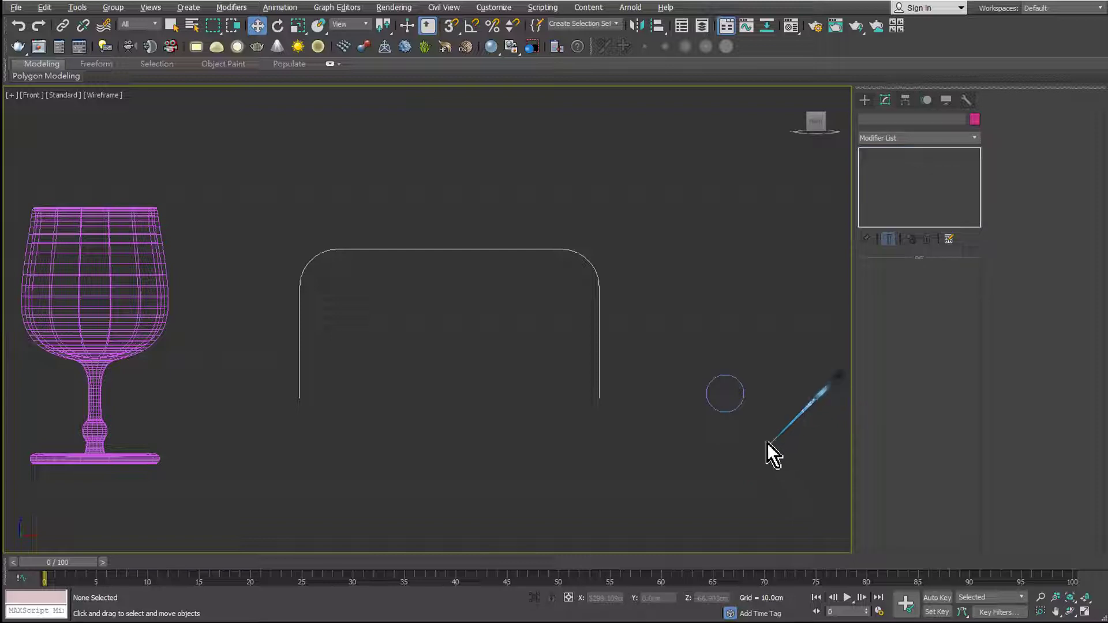
{"action": "left_click", "coordinate": [734, 406]}
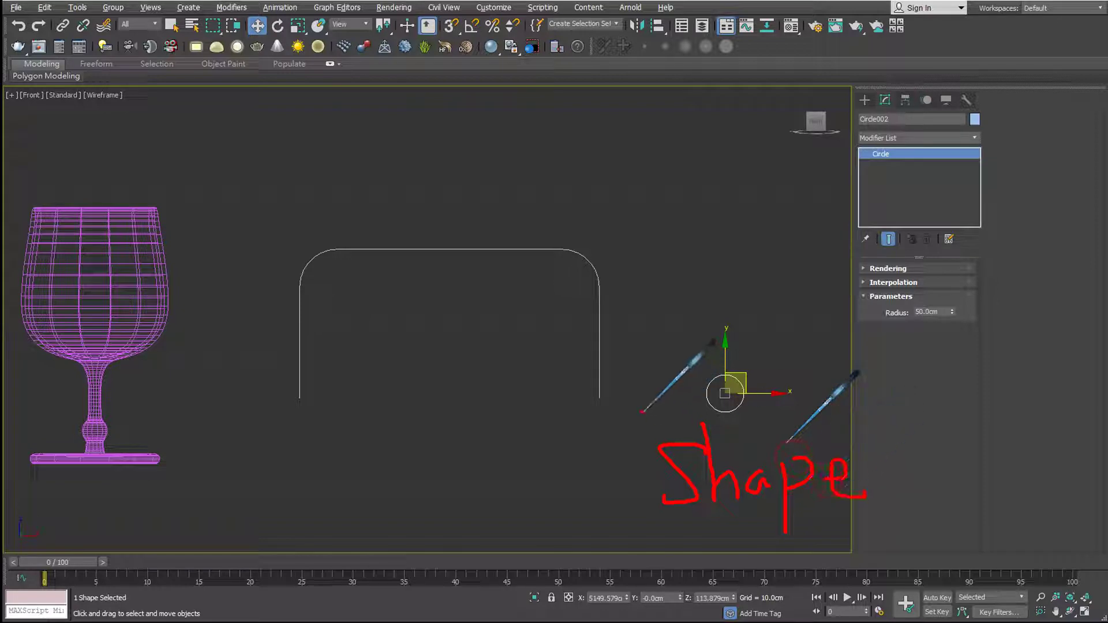
{"action": "left_click", "coordinate": [733, 430]}
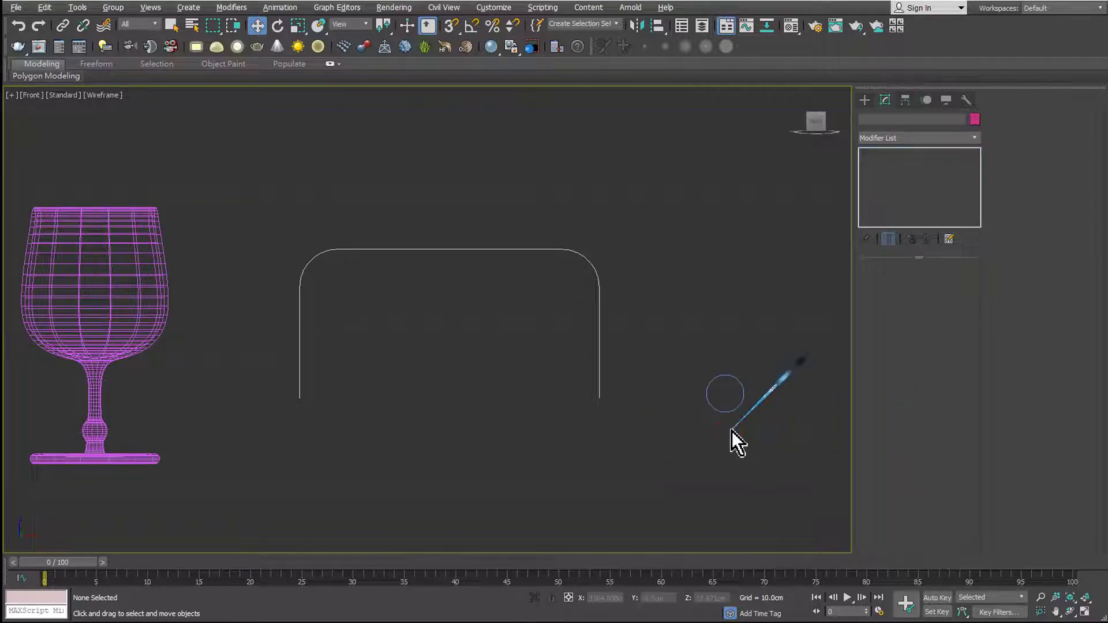
- Maximize the Perspective view, frame the path and circle, then bring up the Notepad loft notes
{"action": "key", "text": "alt+w"}
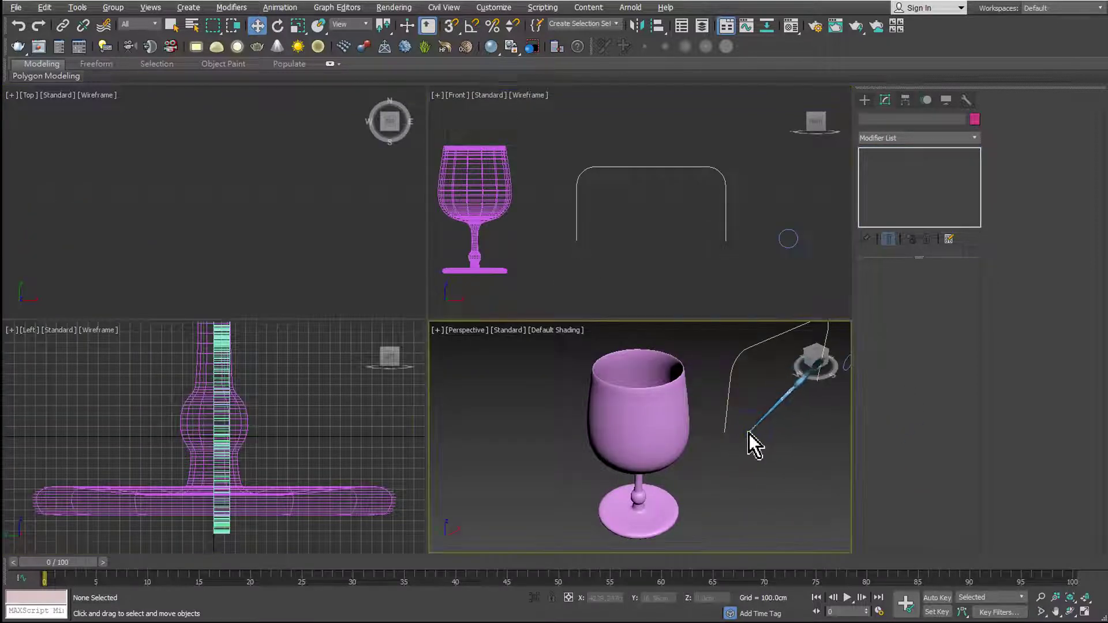
{"action": "key", "text": "alt+w"}
{"action": "middle_click_drag", "start_coordinate": [747, 433], "coordinate": [667, 396]}
{"action": "scroll", "coordinate": [589, 376], "scroll_direction": "up", "scroll_amount": 2}
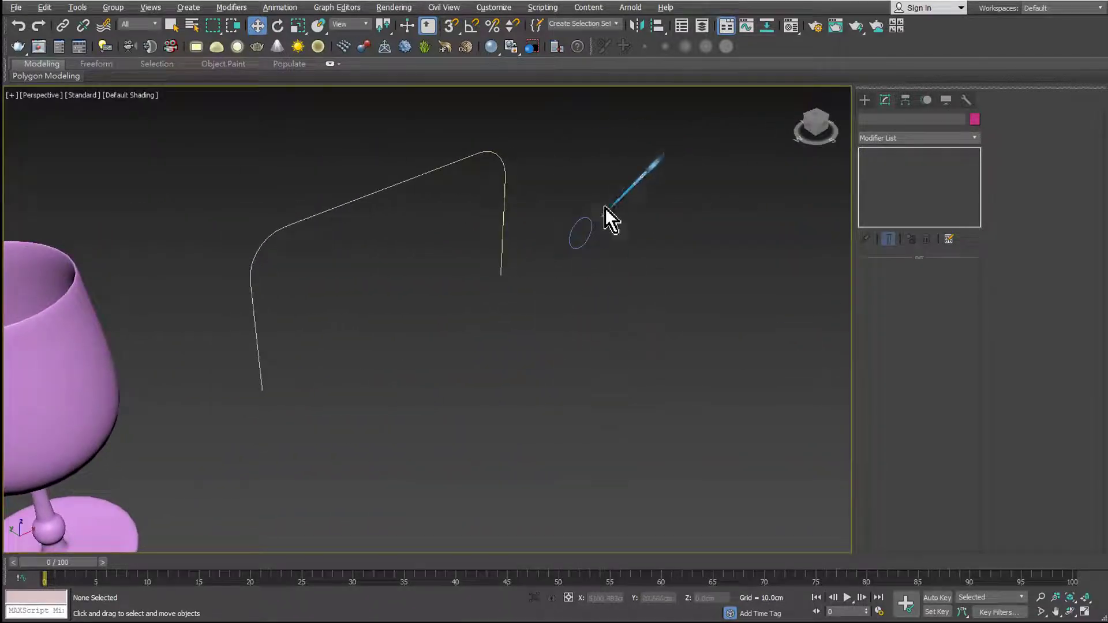
{"action": "left_click_drag", "start_coordinate": [625, 105], "coordinate": [241, 443]}
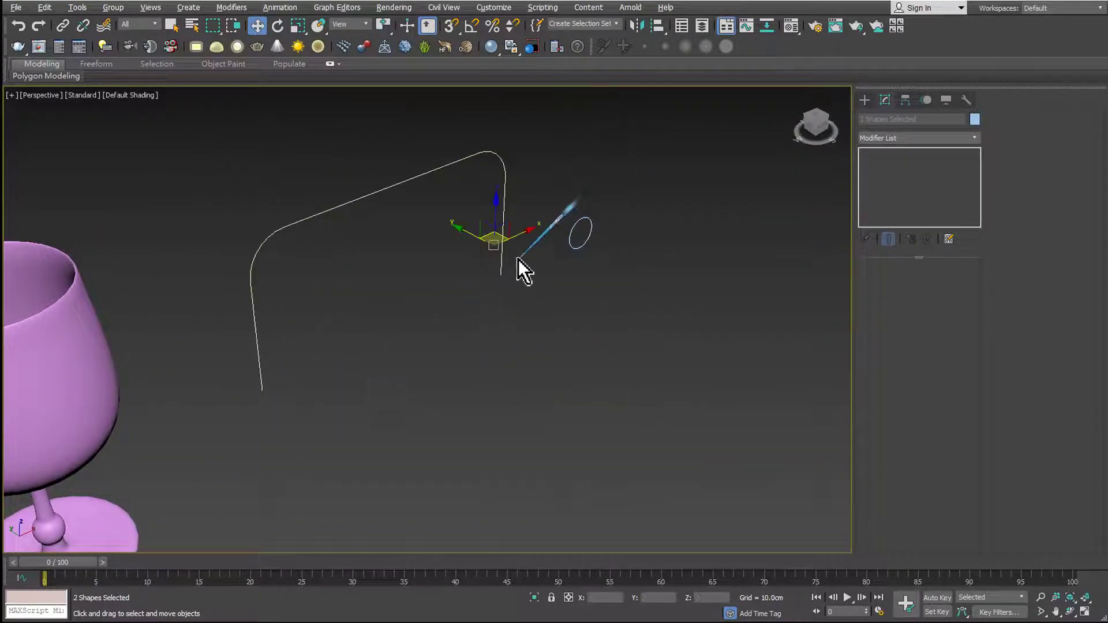
{"action": "middle_click_drag", "start_coordinate": [531, 230], "coordinate": [604, 250]}
{"action": "left_click", "coordinate": [657, 282]}
{"action": "middle_click_drag", "start_coordinate": [658, 282], "coordinate": [588, 335]}
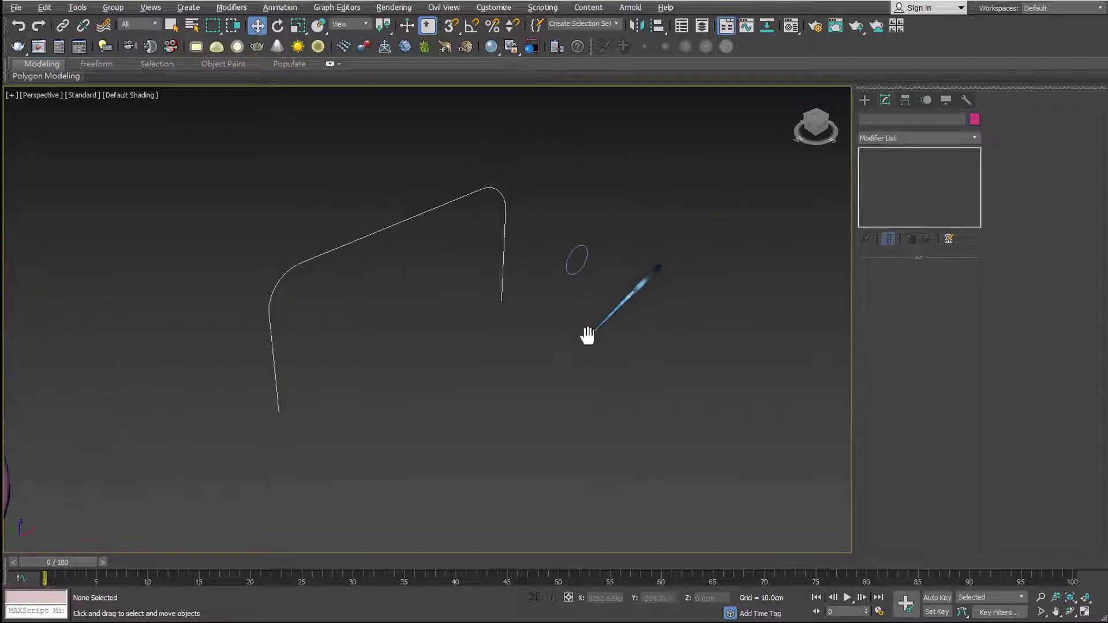
{"action": "left_click", "coordinate": [319, 621]}
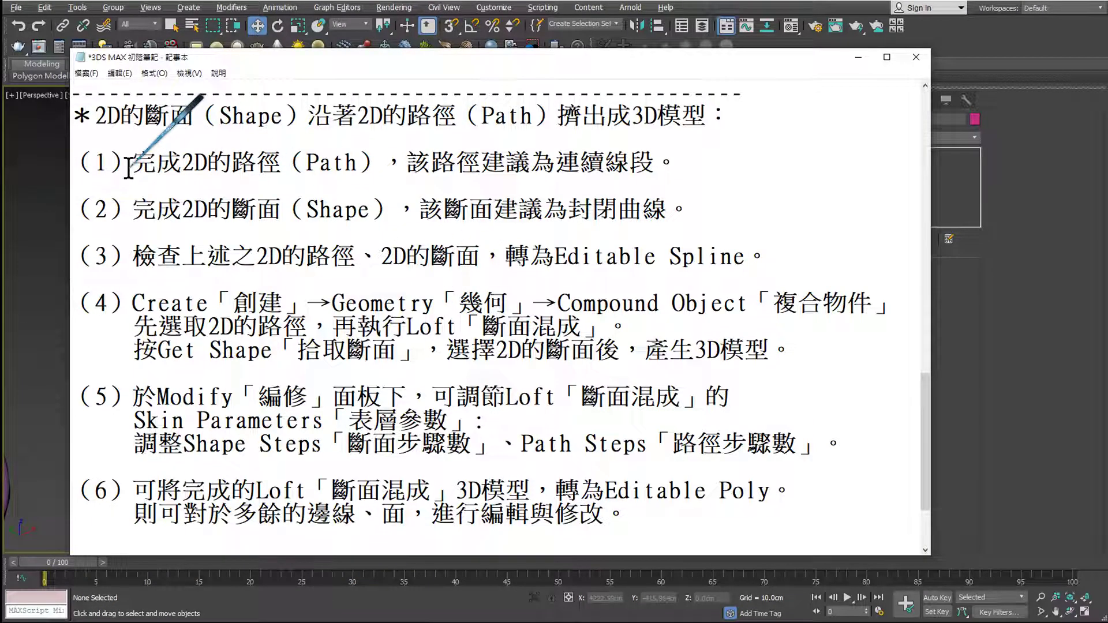
- Highlight the notes on a continuous 2D path and a closed 2D cross-section
{"action": "left_click_drag", "start_coordinate": [132, 169], "coordinate": [372, 172]}
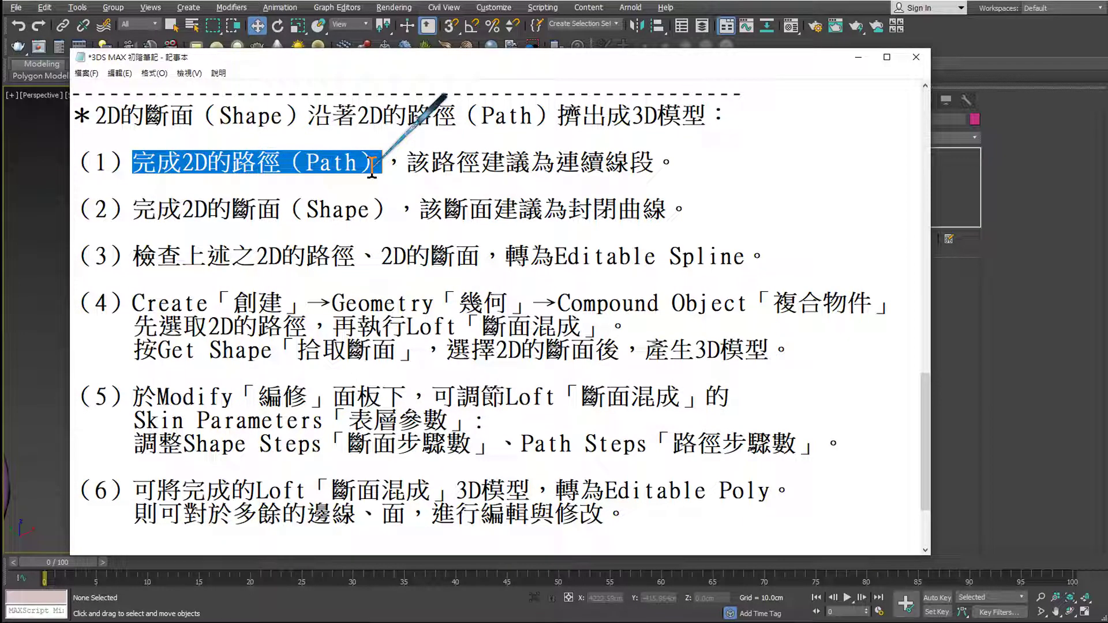
{"action": "left_click_drag", "start_coordinate": [132, 211], "coordinate": [392, 211]}
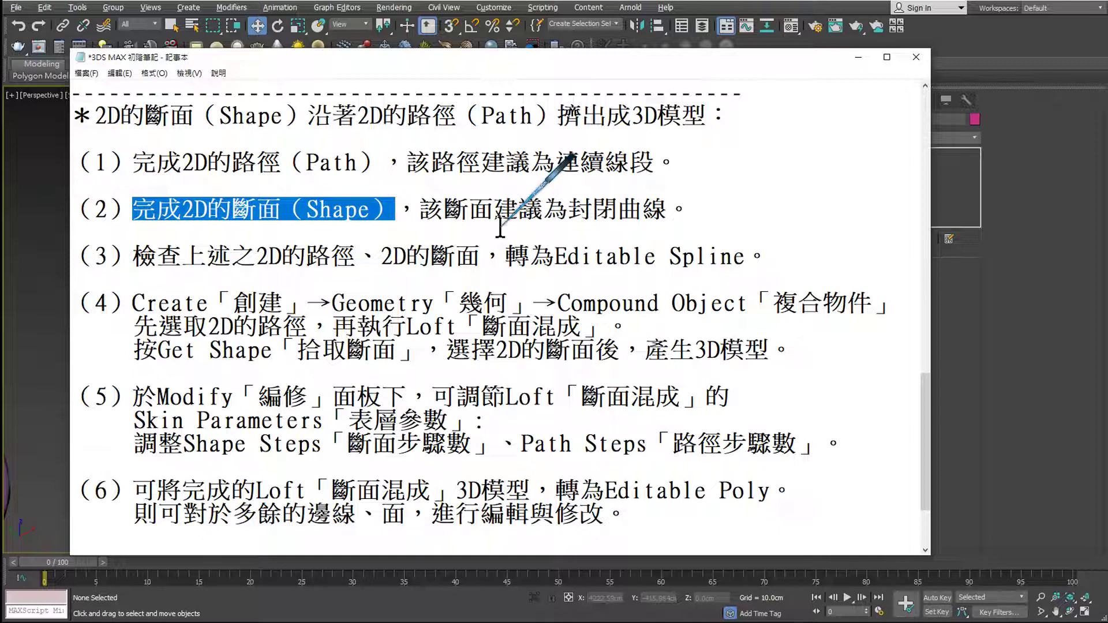
{"action": "left_click_drag", "start_coordinate": [418, 211], "coordinate": [689, 211]}
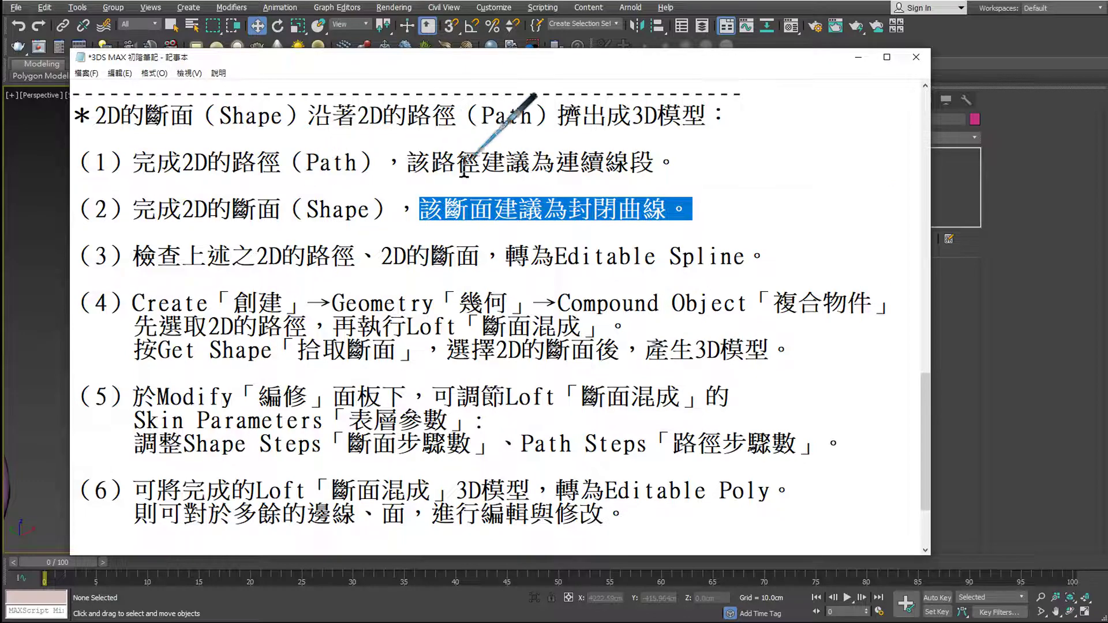
{"action": "left_click_drag", "start_coordinate": [556, 164], "coordinate": [674, 171]}
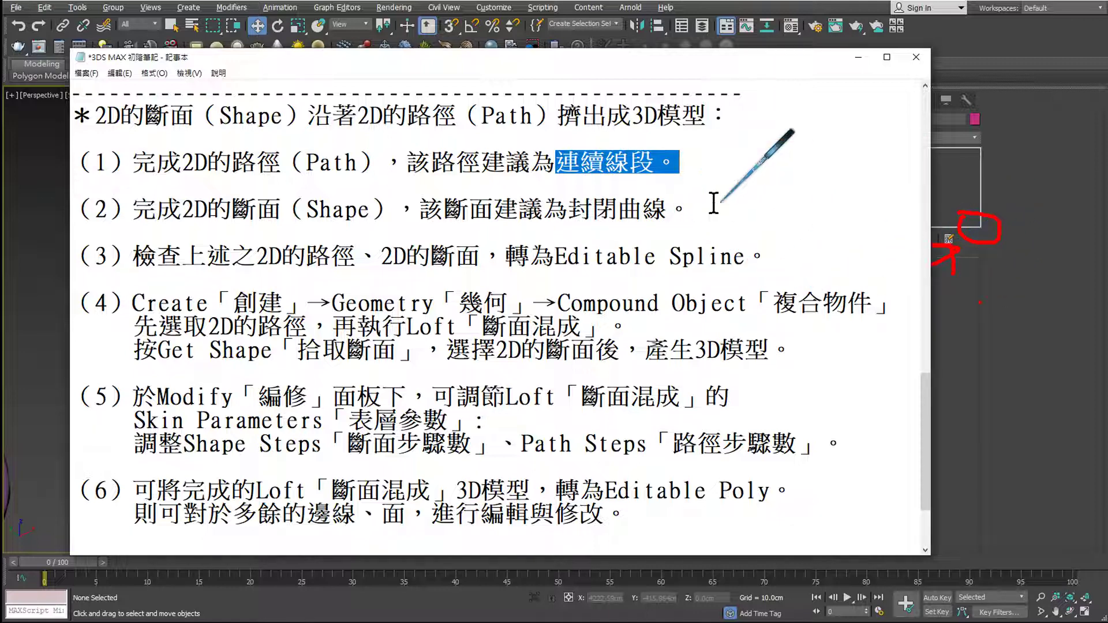
- Re-highlight the path and cross-section steps and the Editable Spline conversion note
{"action": "left_click", "coordinate": [196, 174]}
{"action": "left_click_drag", "start_coordinate": [132, 163], "coordinate": [354, 163]}
{"action": "left_click_drag", "start_coordinate": [133, 209], "coordinate": [362, 208]}
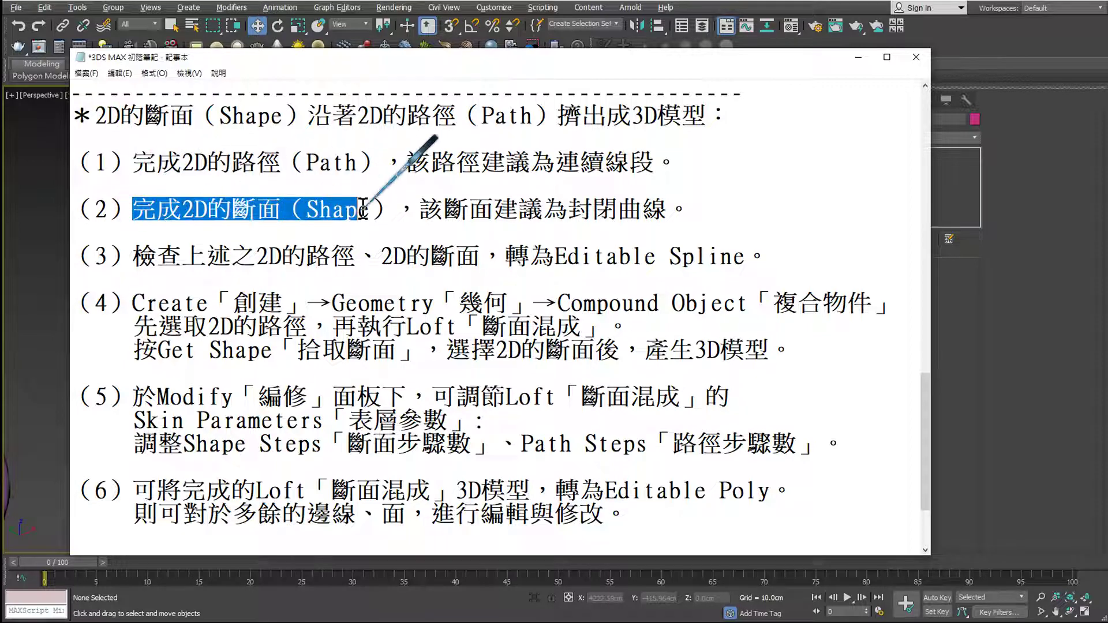
{"action": "left_click_drag", "start_coordinate": [505, 256], "coordinate": [747, 254]}
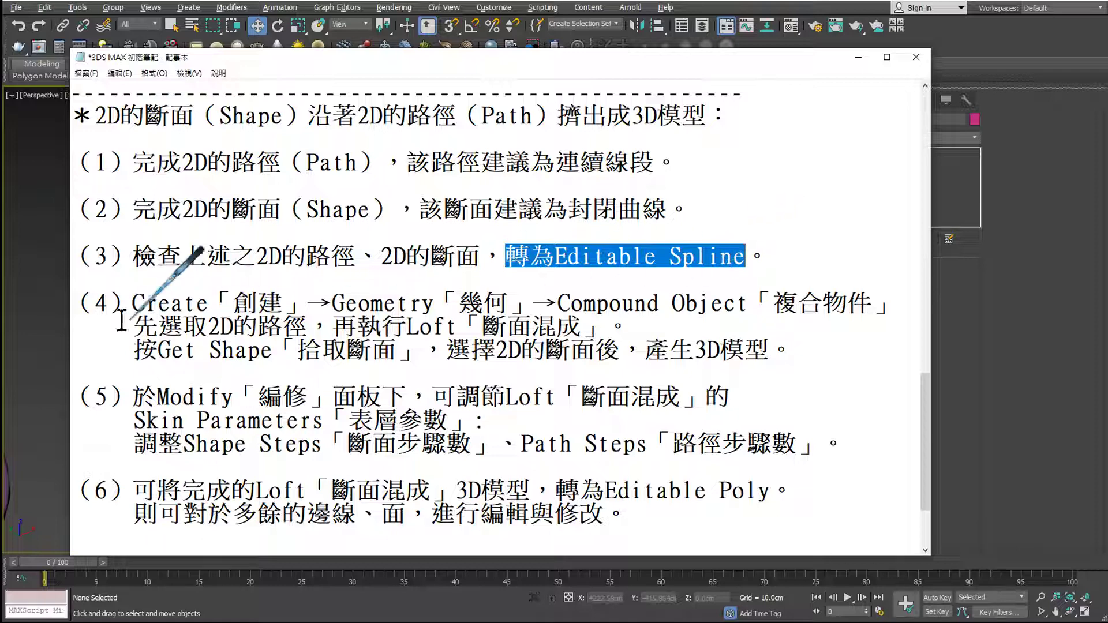
- Box-select the filleted path and circle and convert both to Editable Spline
{"action": "left_click", "coordinate": [39, 316]}
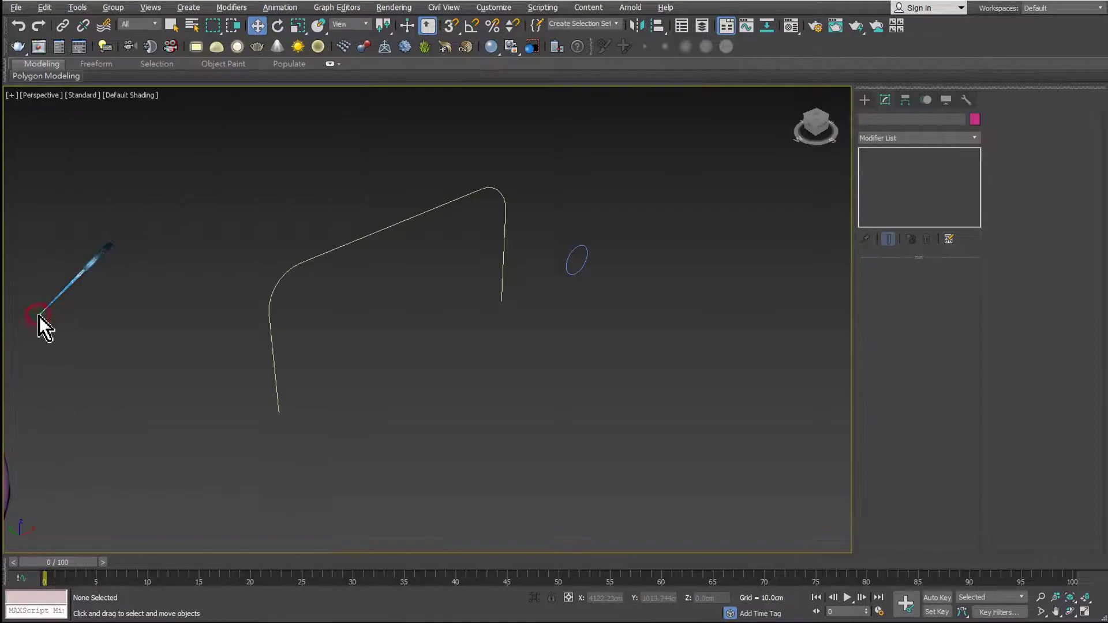
{"action": "mouse_move", "coordinate": [198, 138]}
{"action": "left_mouse_down"}
{"action": "mouse_move", "coordinate": [333, 247]}
{"action": "mouse_move", "coordinate": [684, 461]}
{"action": "left_mouse_up"}
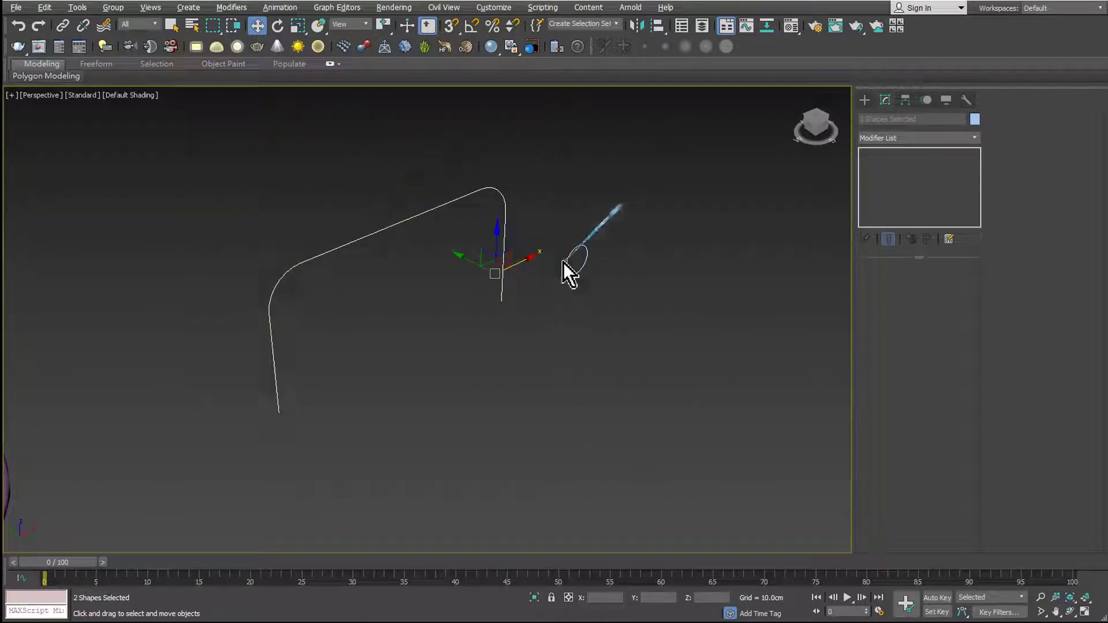
{"action": "right_click", "coordinate": [476, 222]}
{"action": "mouse_move", "coordinate": [510, 348]}
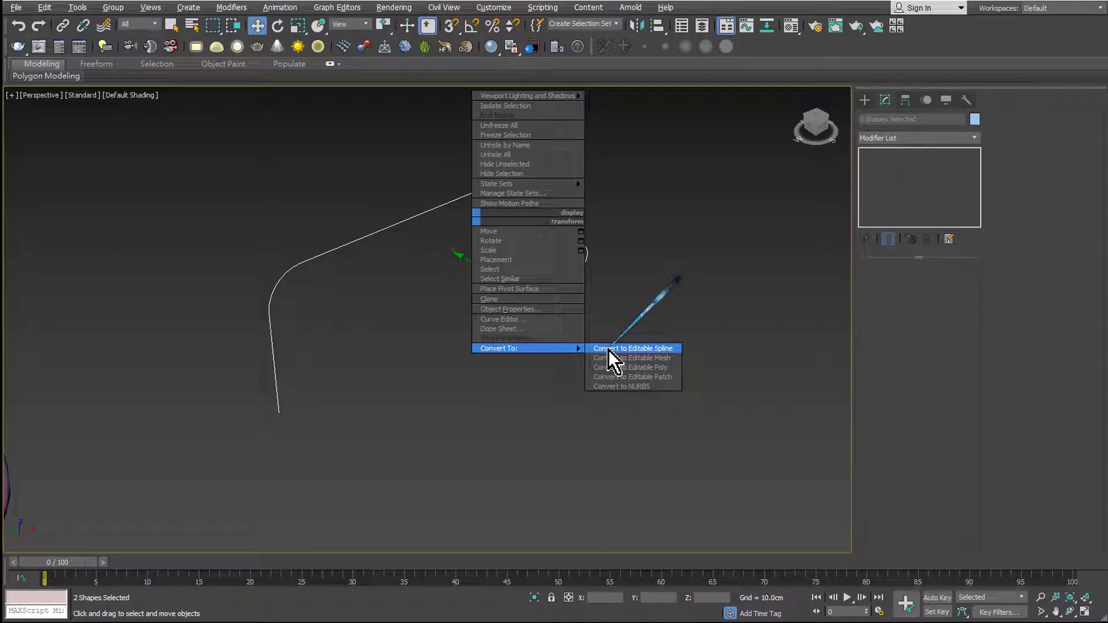
{"action": "left_click", "coordinate": [608, 350]}
- Click the circle and then the path to confirm each is an Editable Spline
{"action": "left_click", "coordinate": [635, 266]}
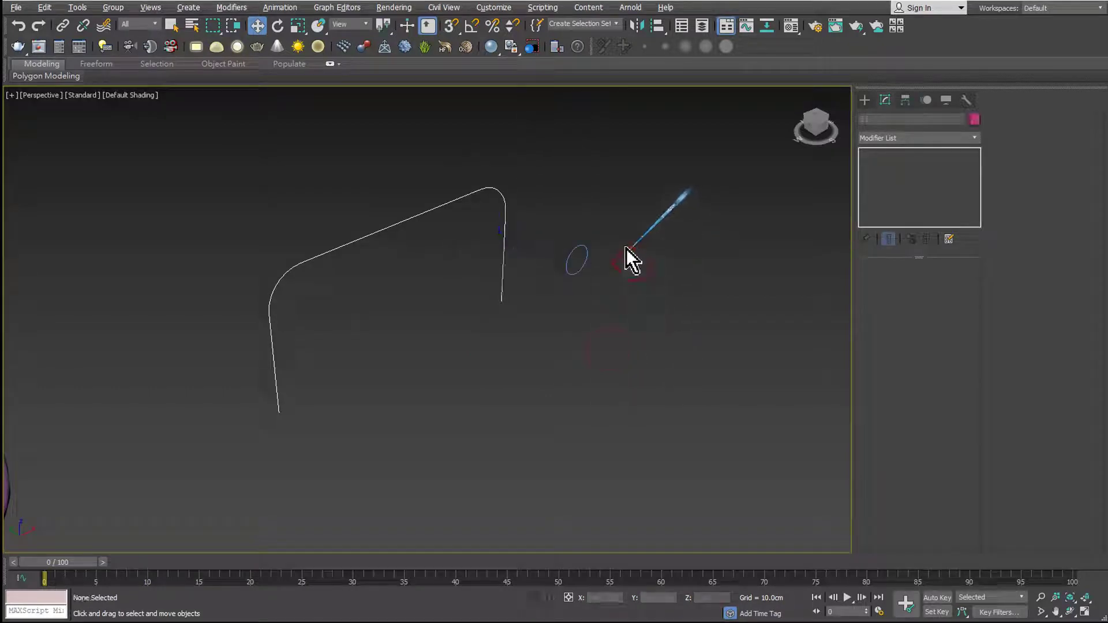
{"action": "left_click", "coordinate": [585, 249]}
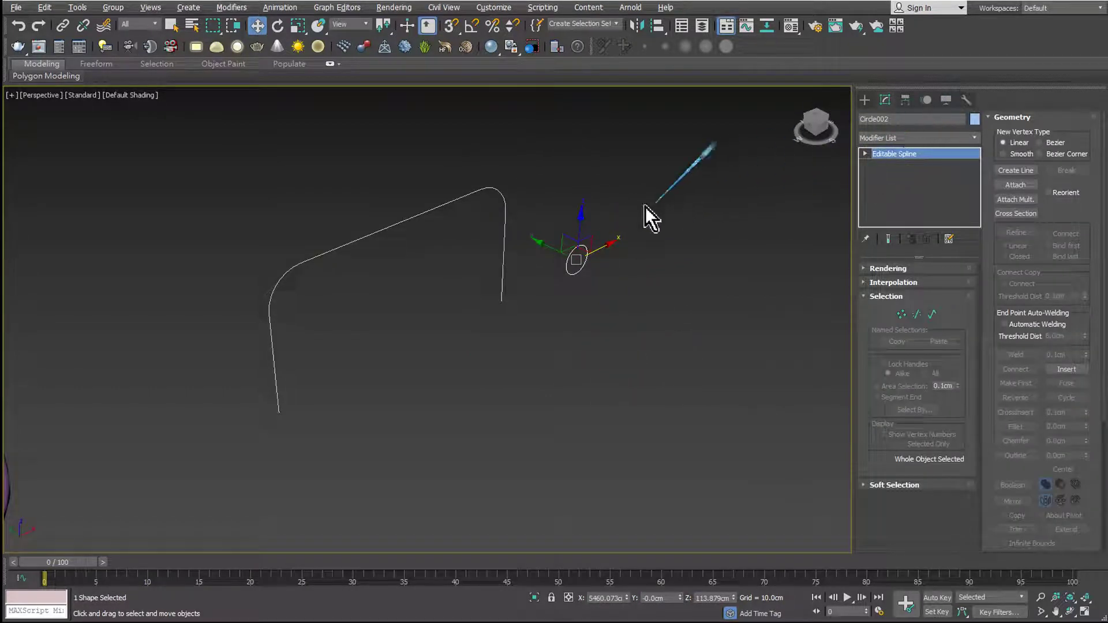
{"action": "left_click", "coordinate": [505, 234]}
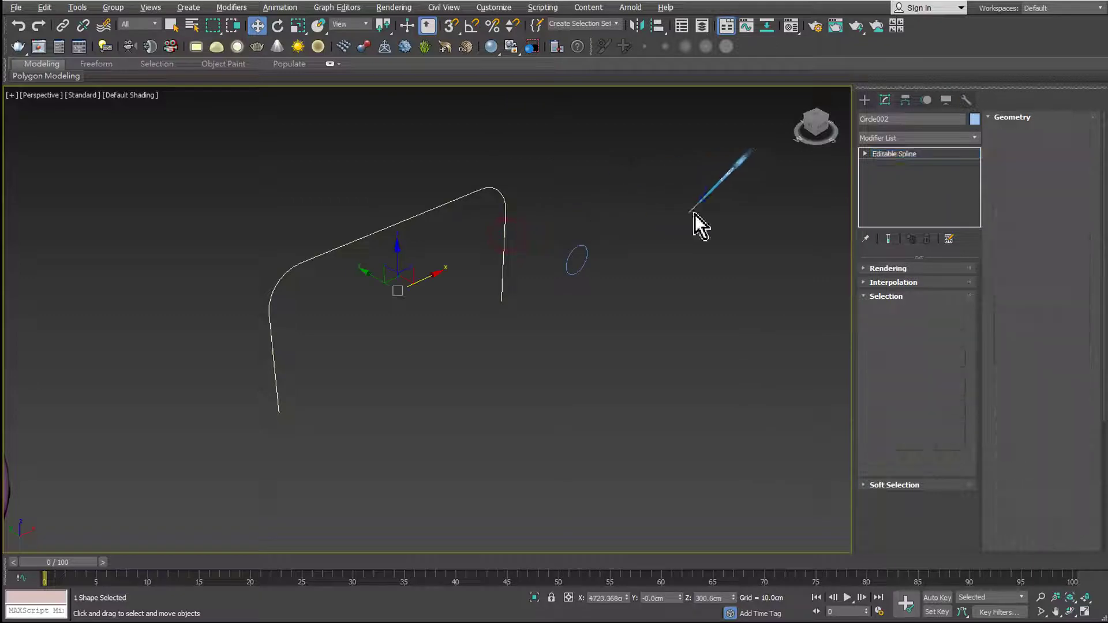
{"action": "left_click", "coordinate": [628, 300]}
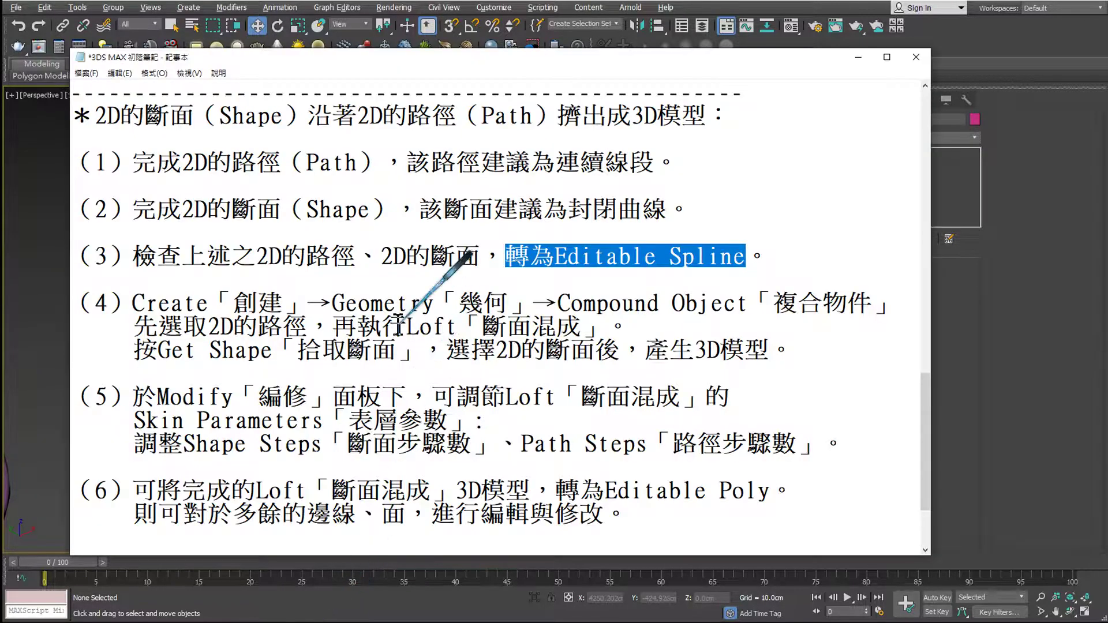
- Highlight step (3) of the notes on checking and converting the shapes
{"action": "left_click", "coordinate": [128, 260]}
{"action": "left_click_drag", "start_coordinate": [128, 260], "coordinate": [744, 255]}
{"action": "left_click", "coordinate": [556, 340]}
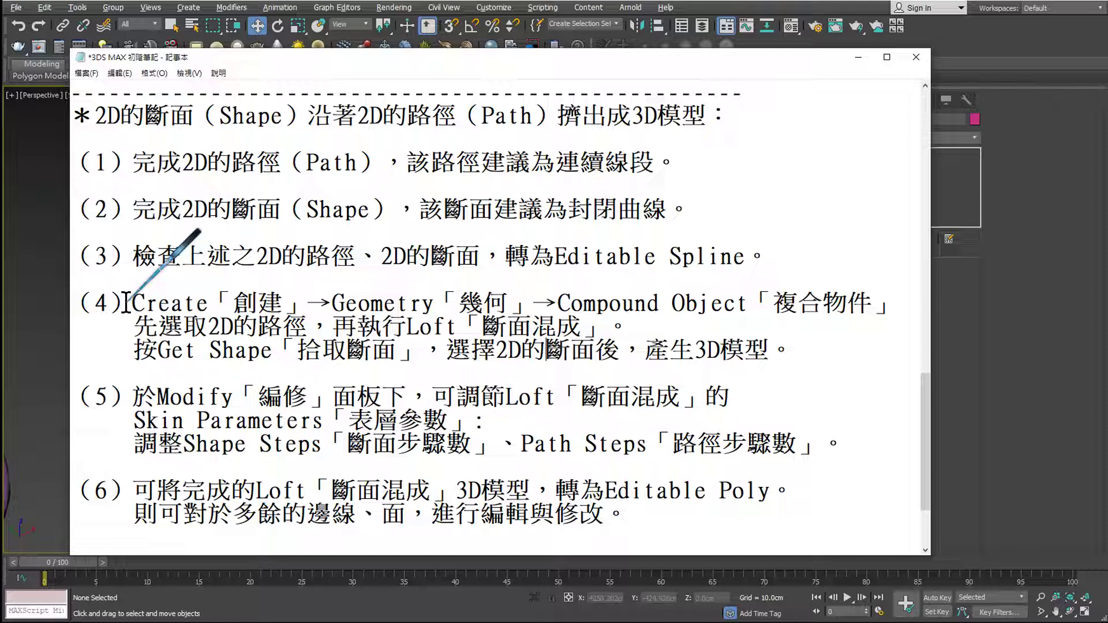
- Highlight step (4): Create > Geometry > Compound Object > Loft after selecting the 2D path
{"action": "left_click_drag", "start_coordinate": [125, 306], "coordinate": [296, 304]}
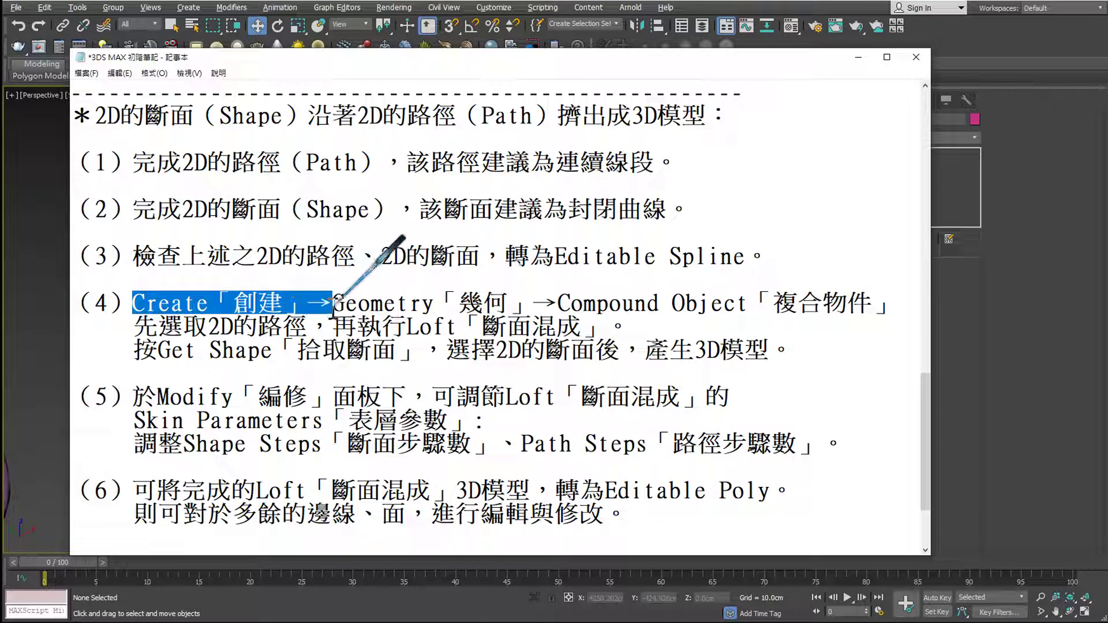
{"action": "left_click_drag", "start_coordinate": [296, 304], "coordinate": [888, 309]}
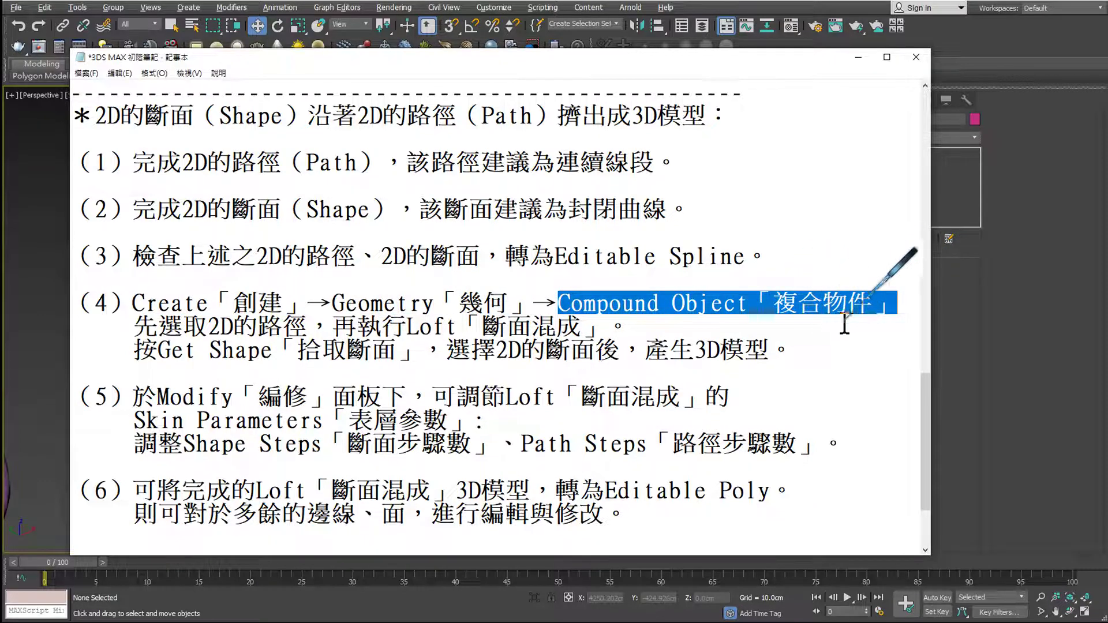
{"action": "left_click", "coordinate": [692, 331]}
{"action": "left_click_drag", "start_coordinate": [359, 327], "coordinate": [637, 329]}
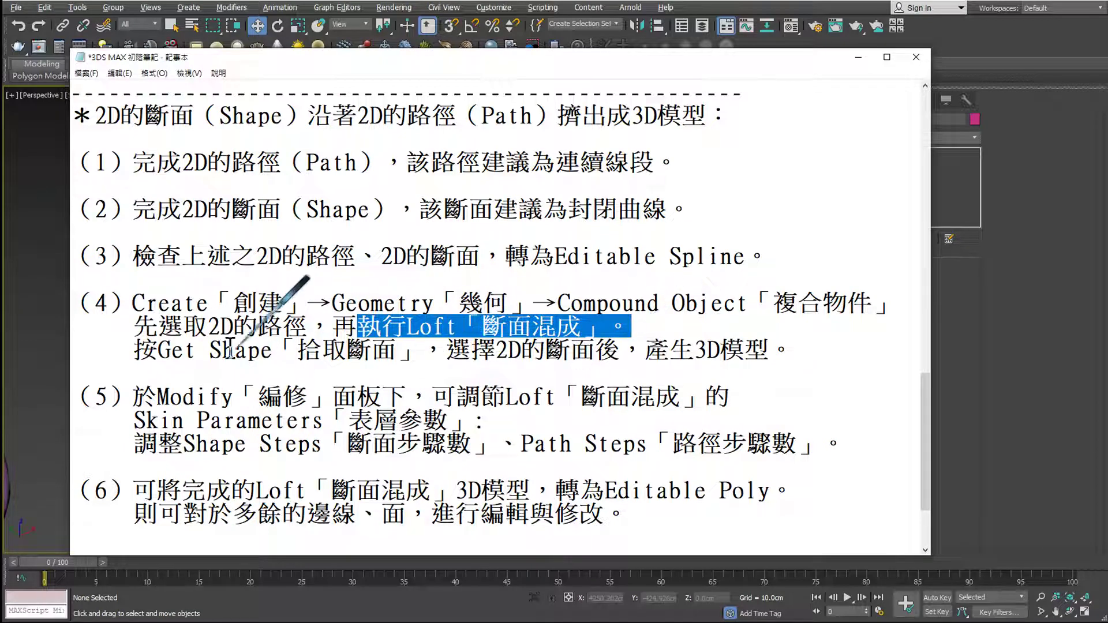
{"action": "left_click_drag", "start_coordinate": [159, 328], "coordinate": [310, 330]}
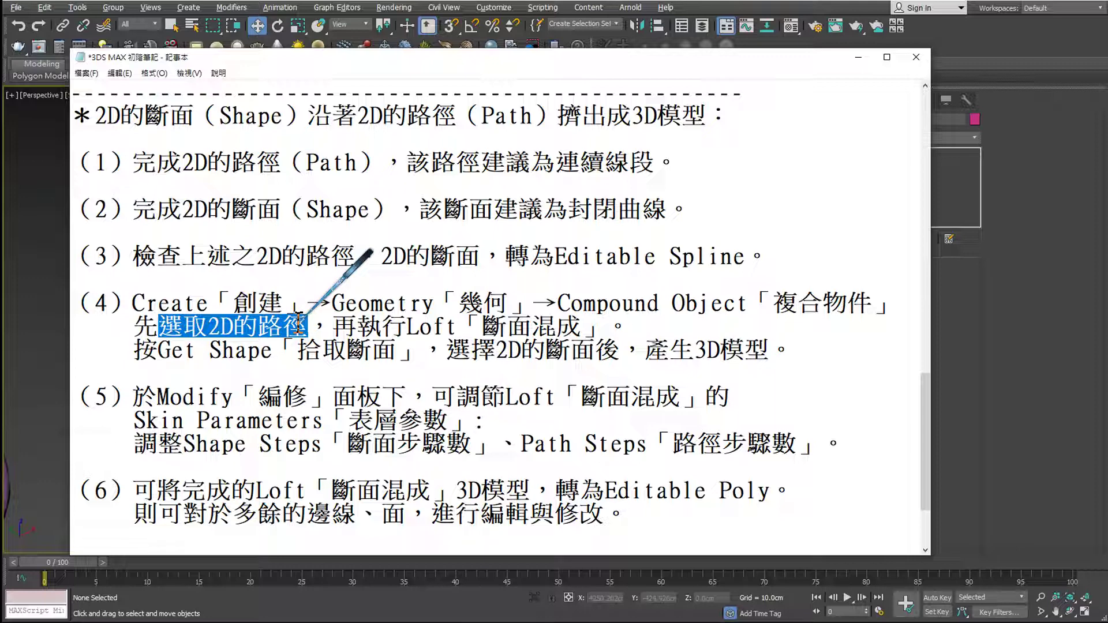
{"action": "left_click", "coordinate": [61, 334]}
{"action": "scroll", "coordinate": [434, 371], "scroll_direction": "up", "scroll_amount": 2}
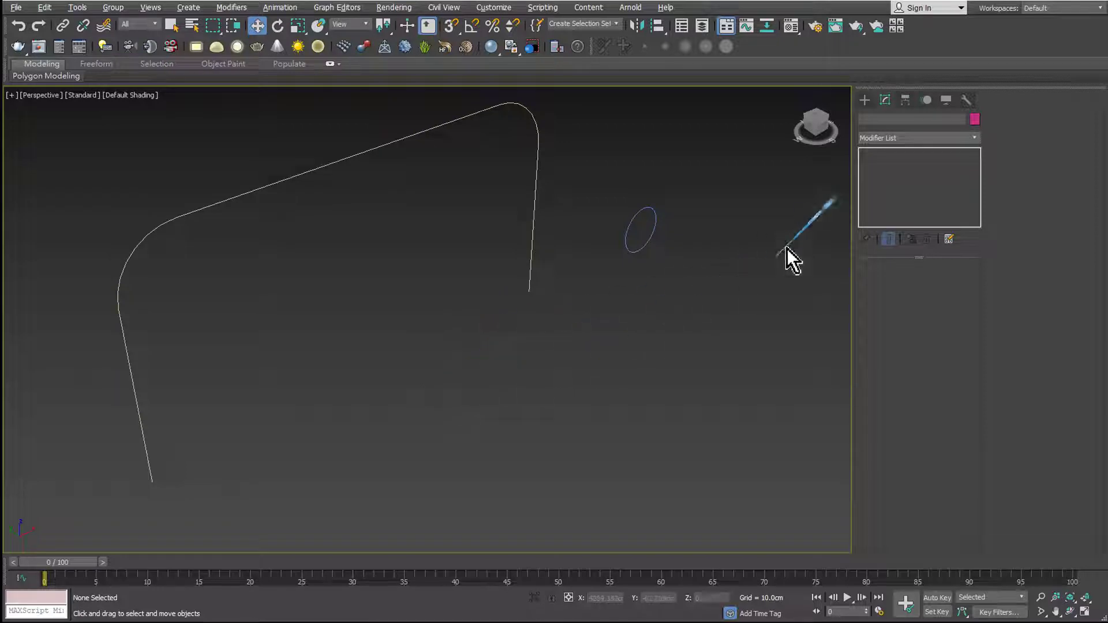
- Switch the Create panel to Geometry and choose the Compound Objects category
{"action": "left_click", "coordinate": [867, 107]}
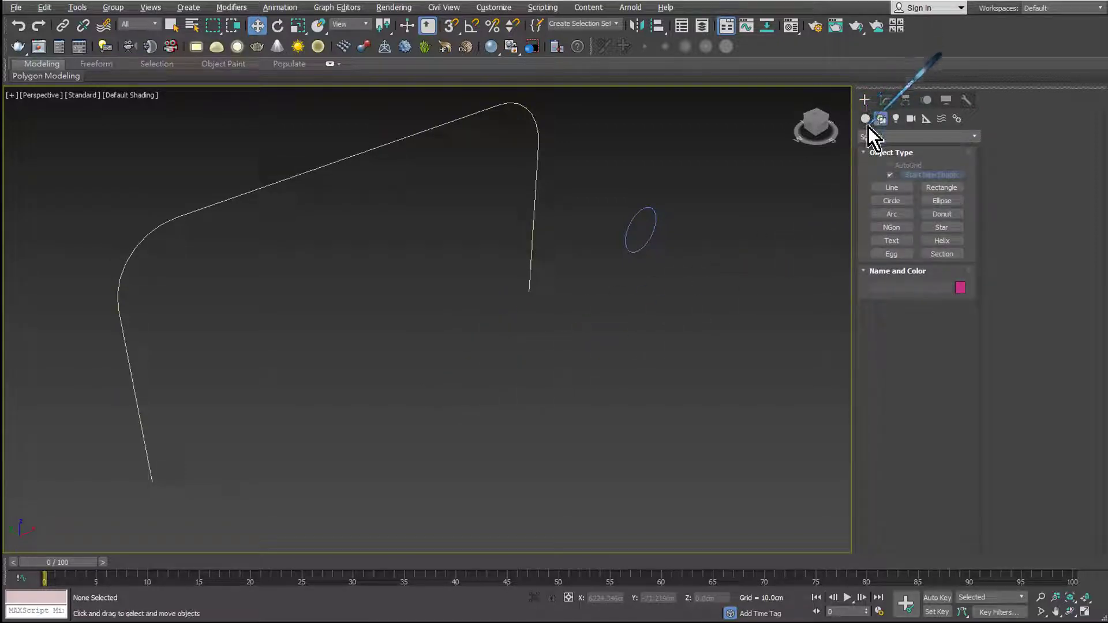
{"action": "left_click", "coordinate": [867, 120]}
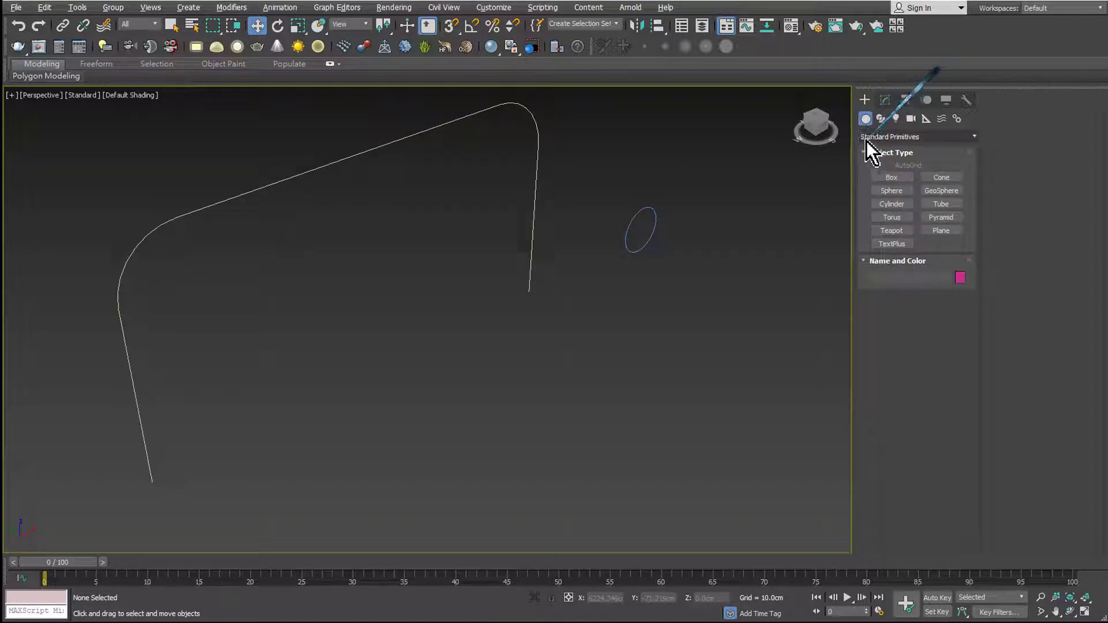
{"action": "left_click", "coordinate": [951, 140]}
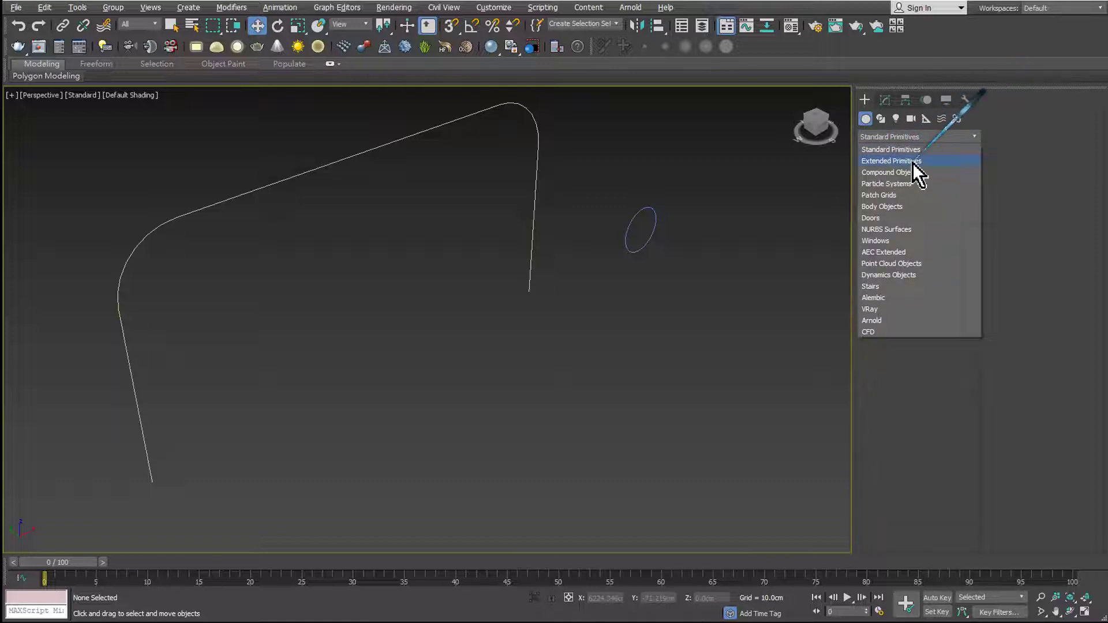
{"action": "left_click", "coordinate": [896, 162]}
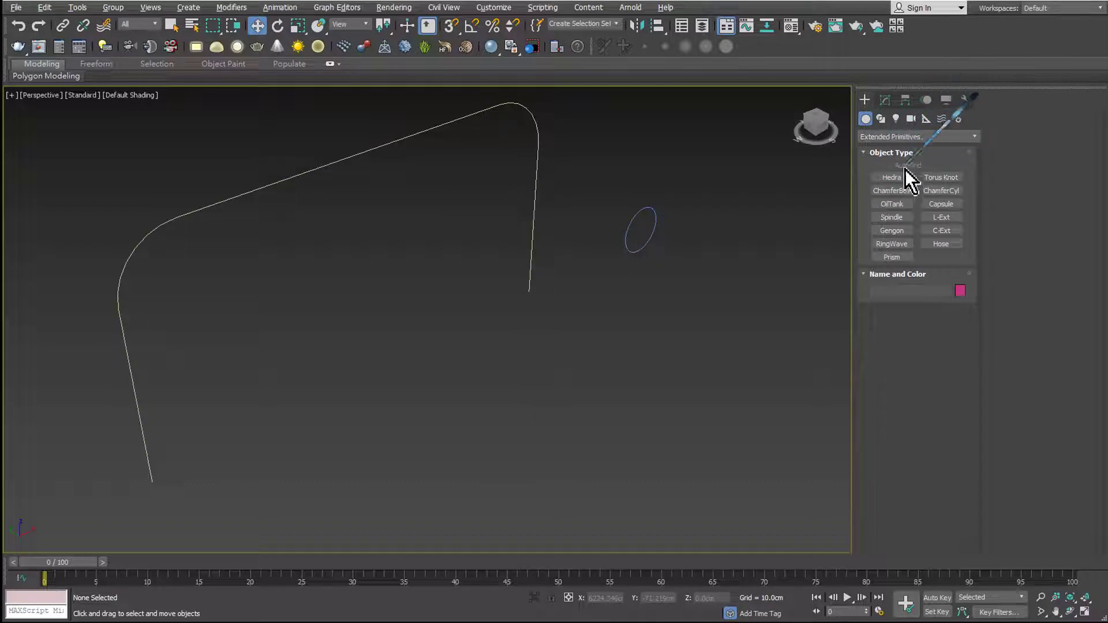
{"action": "left_click", "coordinate": [917, 137]}
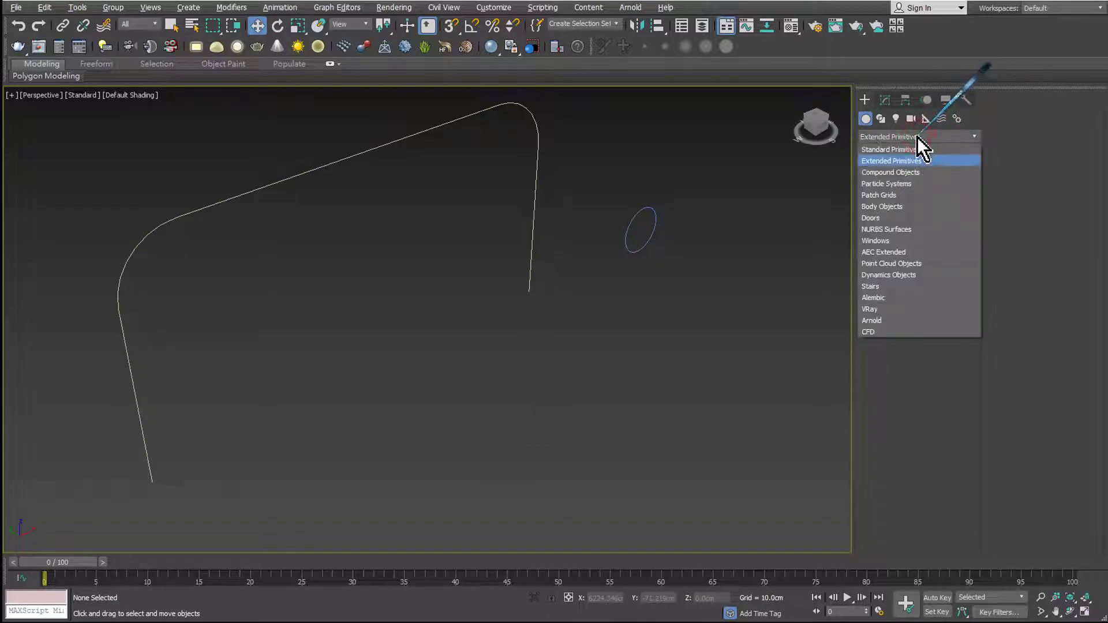
{"action": "left_click", "coordinate": [906, 173]}
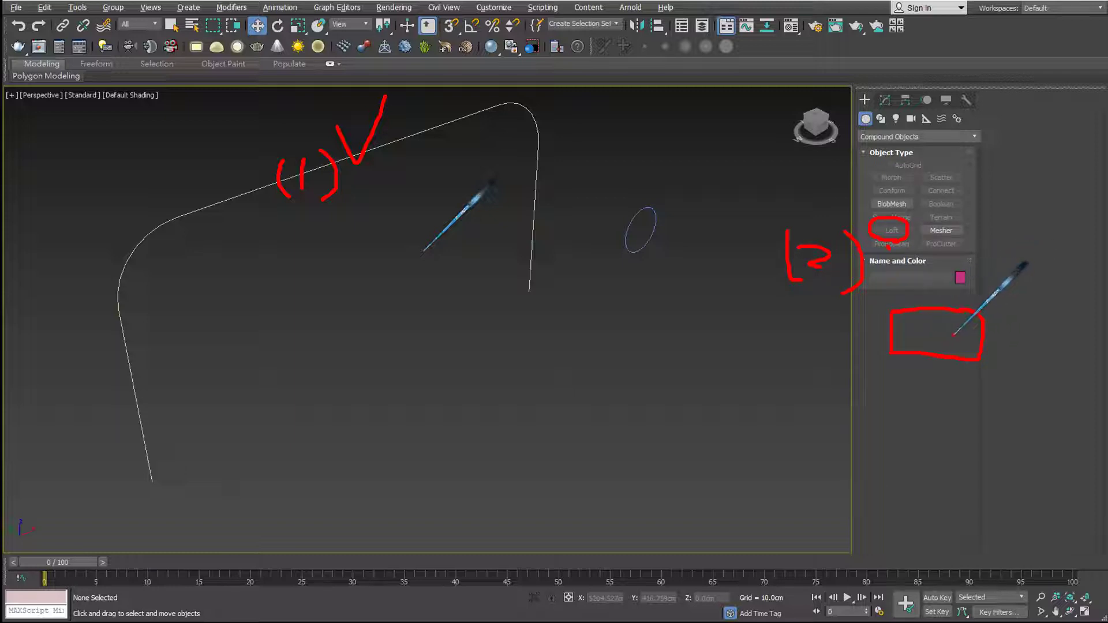
- Select the Rectangle001 path, start Loft, and label the curve 'Path' as step (1)
{"action": "left_click", "coordinate": [300, 175]}
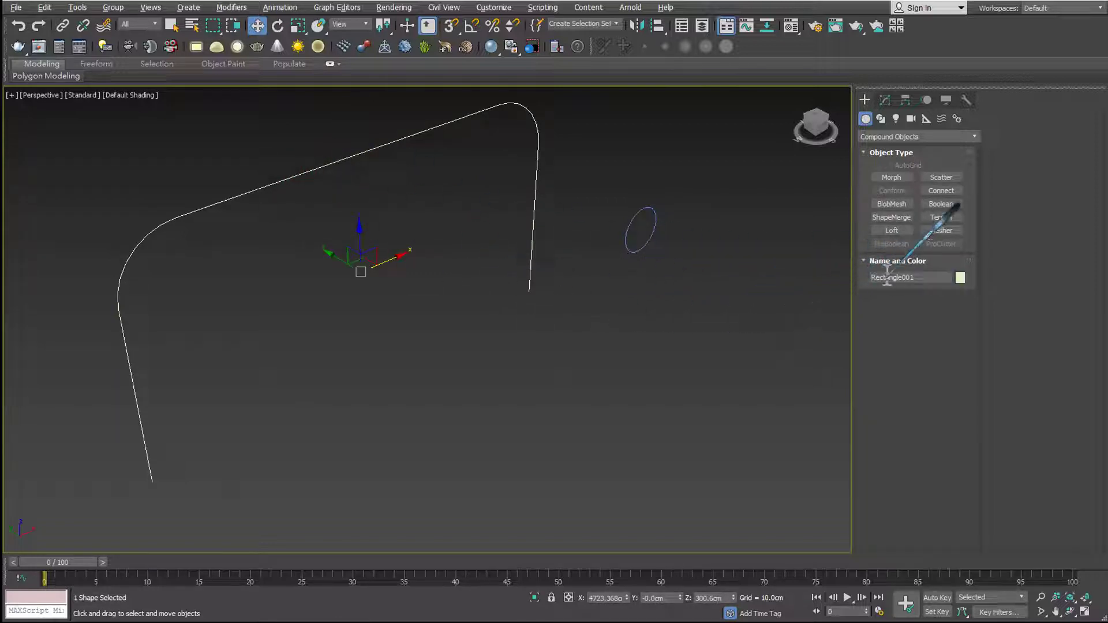
{"action": "left_click", "coordinate": [898, 233]}
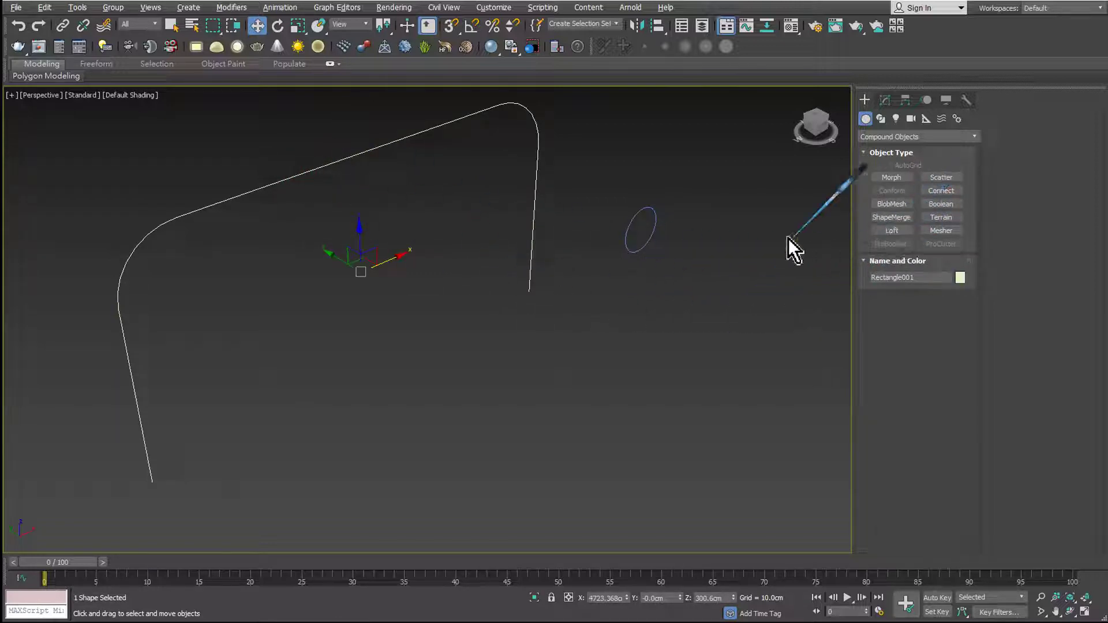
{"action": "left_click", "coordinate": [907, 231]}
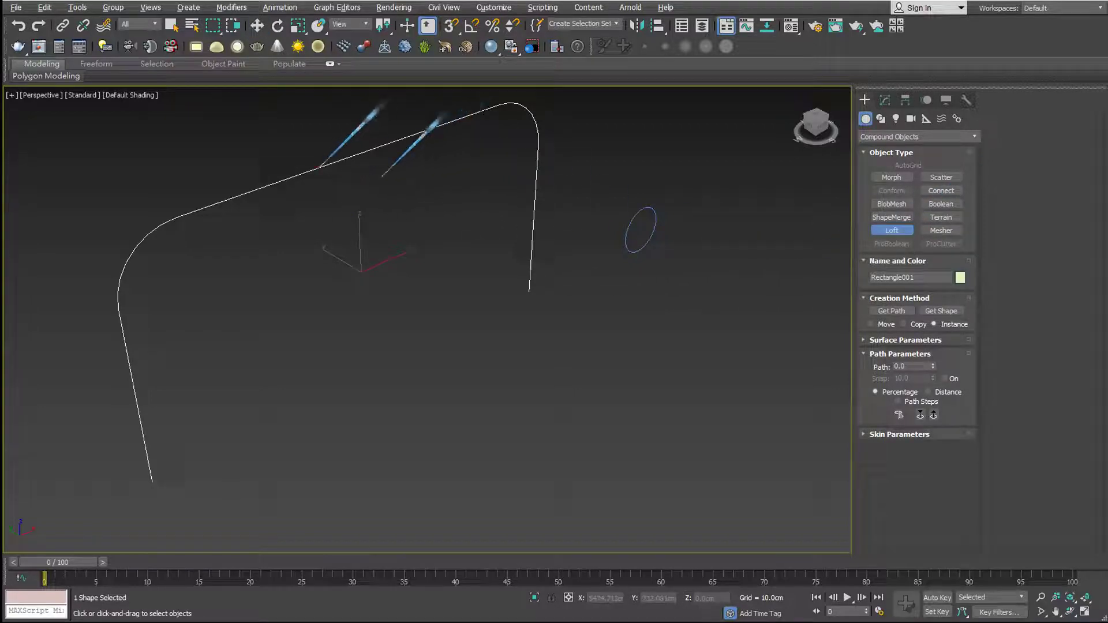
{"action": "mouse_move", "coordinate": [328, 239]}
{"action": "left_mouse_down"}
{"action": "mouse_move", "coordinate": [320, 202]}
{"action": "mouse_move", "coordinate": [383, 236]}
{"action": "mouse_move", "coordinate": [415, 199]}
{"action": "mouse_move", "coordinate": [407, 233]}
{"action": "left_mouse_up"}
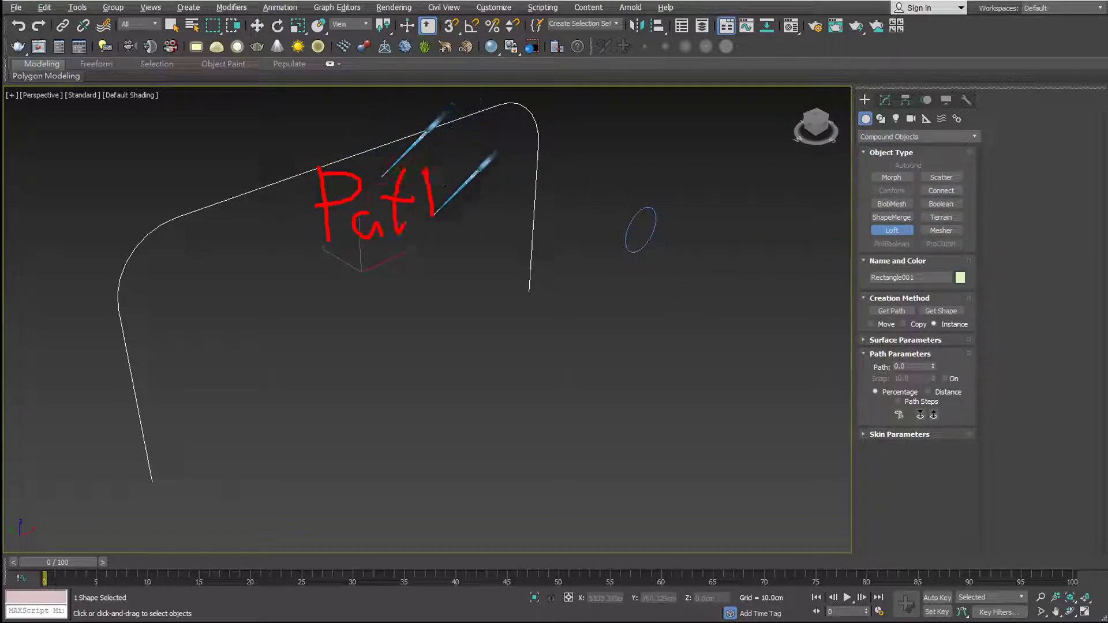
{"action": "left_click_drag", "start_coordinate": [428, 172], "coordinate": [472, 242]}
{"action": "mouse_move", "coordinate": [205, 227]}
{"action": "left_mouse_down"}
{"action": "mouse_move", "coordinate": [233, 224]}
{"action": "mouse_move", "coordinate": [260, 267]}
{"action": "left_mouse_up"}
- Annotate Loft as step (2), cross out Get Path, and mark Get Shape as step (3)
{"action": "left_click_drag", "start_coordinate": [908, 221], "coordinate": [915, 227]}
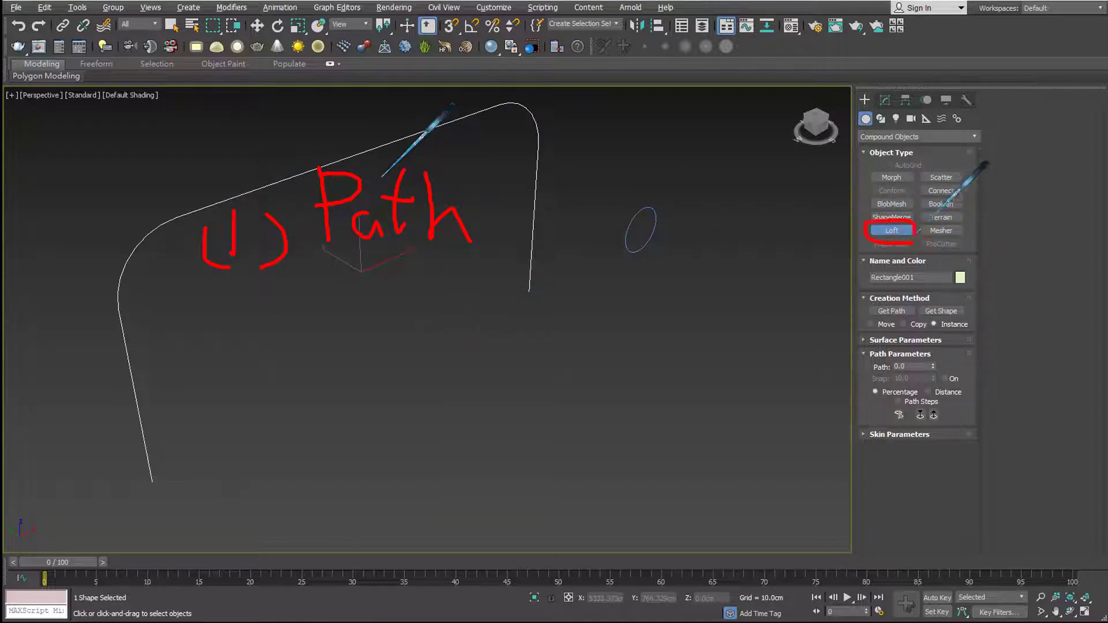
{"action": "left_click_drag", "start_coordinate": [800, 231], "coordinate": [820, 249]}
{"action": "left_click_drag", "start_coordinate": [792, 212], "coordinate": [796, 265]}
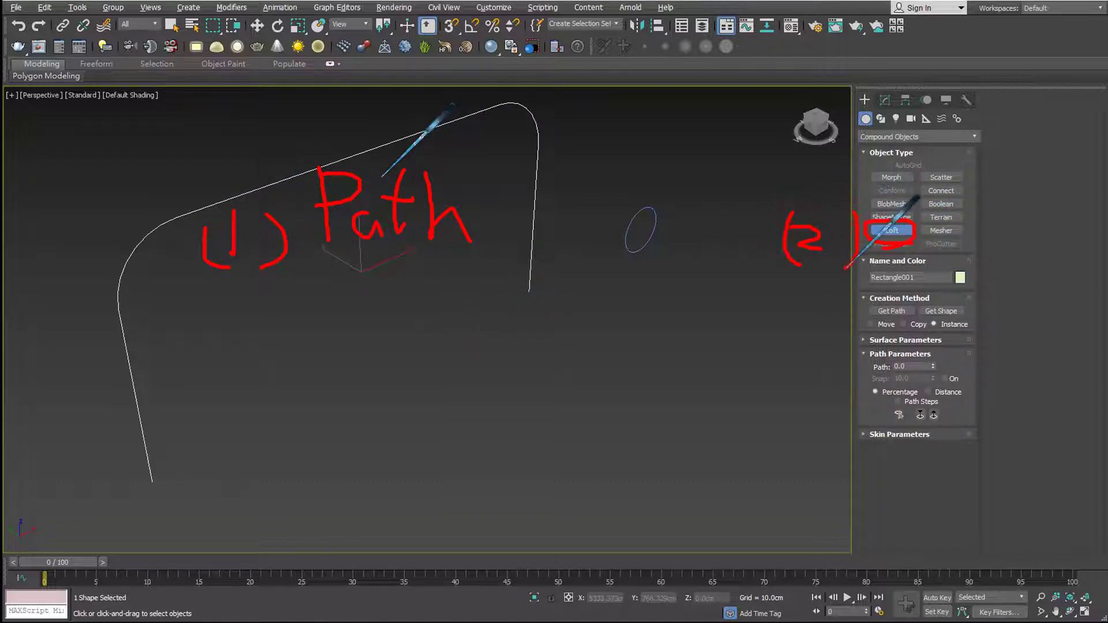
{"action": "left_click_drag", "start_coordinate": [846, 215], "coordinate": [846, 266]}
{"action": "left_click", "coordinate": [918, 354]}
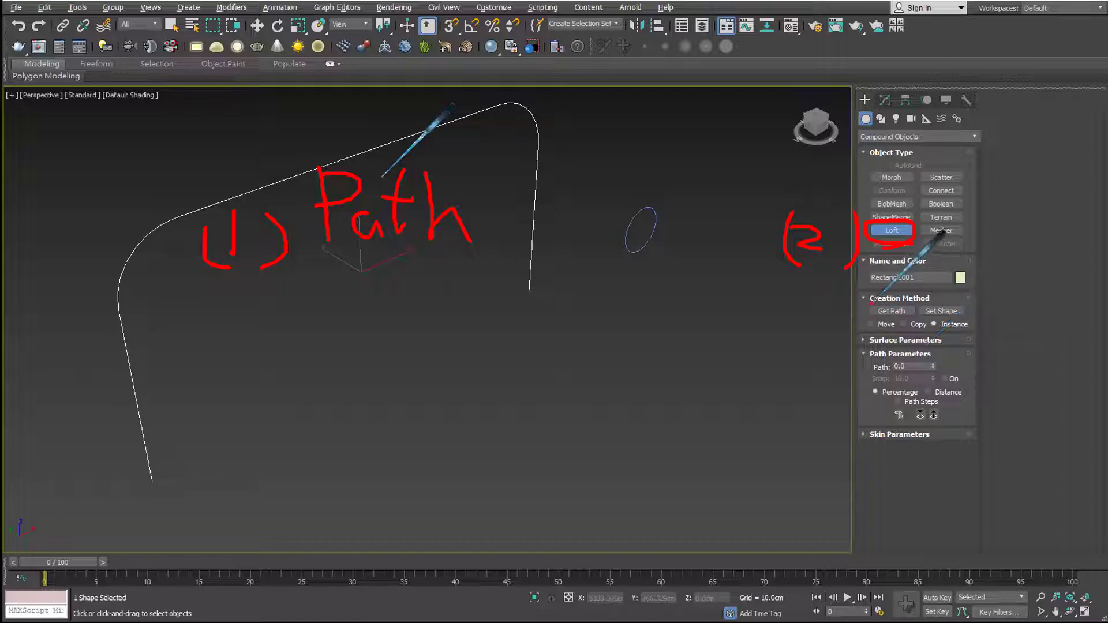
{"action": "left_click_drag", "start_coordinate": [857, 301], "coordinate": [872, 318]}
{"action": "left_click_drag", "start_coordinate": [872, 301], "coordinate": [856, 318]}
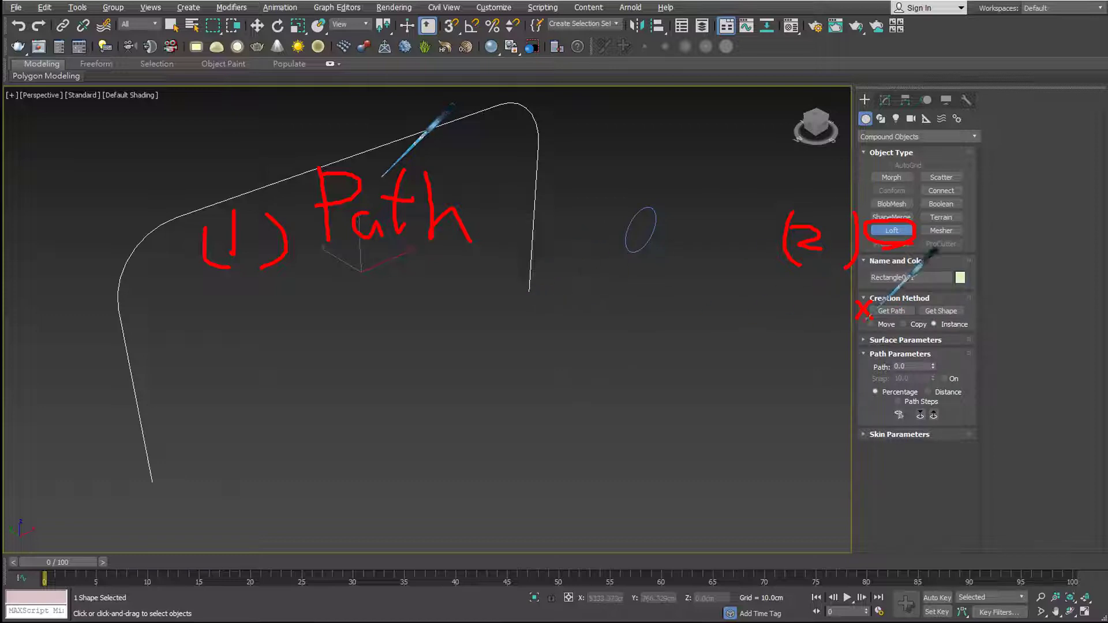
{"action": "mouse_move", "coordinate": [916, 305]}
{"action": "left_mouse_down"}
{"action": "mouse_move", "coordinate": [955, 273]}
{"action": "mouse_move", "coordinate": [972, 318]}
{"action": "left_mouse_up"}
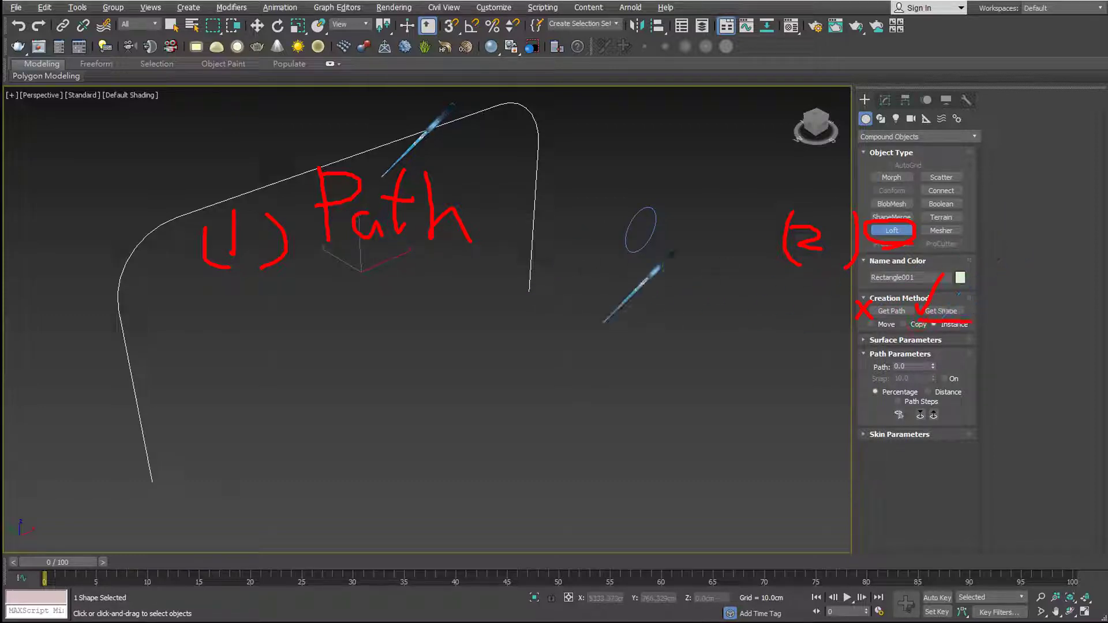
{"action": "mouse_move", "coordinate": [1001, 294]}
{"action": "left_mouse_down"}
{"action": "mouse_move", "coordinate": [995, 328]}
{"action": "mouse_move", "coordinate": [1032, 331]}
{"action": "left_mouse_up"}
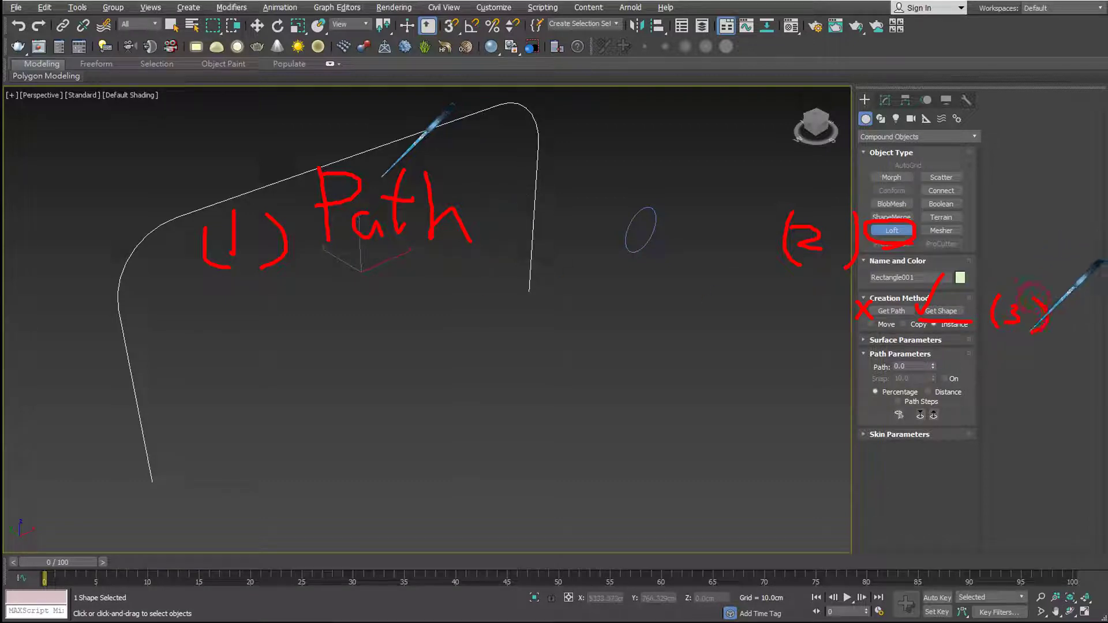
{"action": "left_click", "coordinate": [947, 313]}
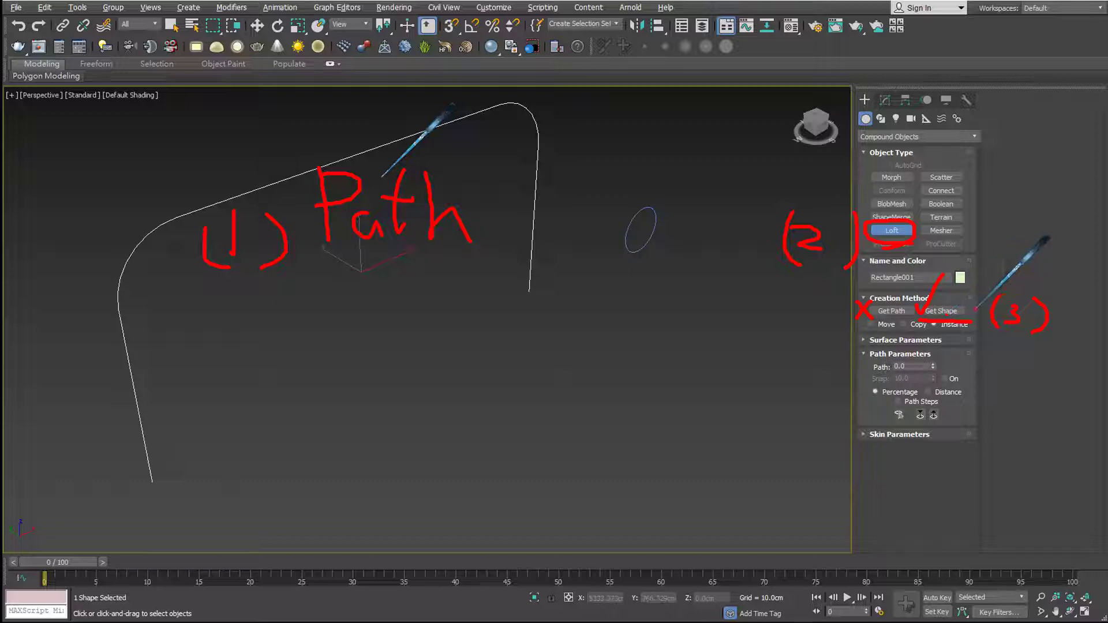
{"action": "key", "text": "Escape"}
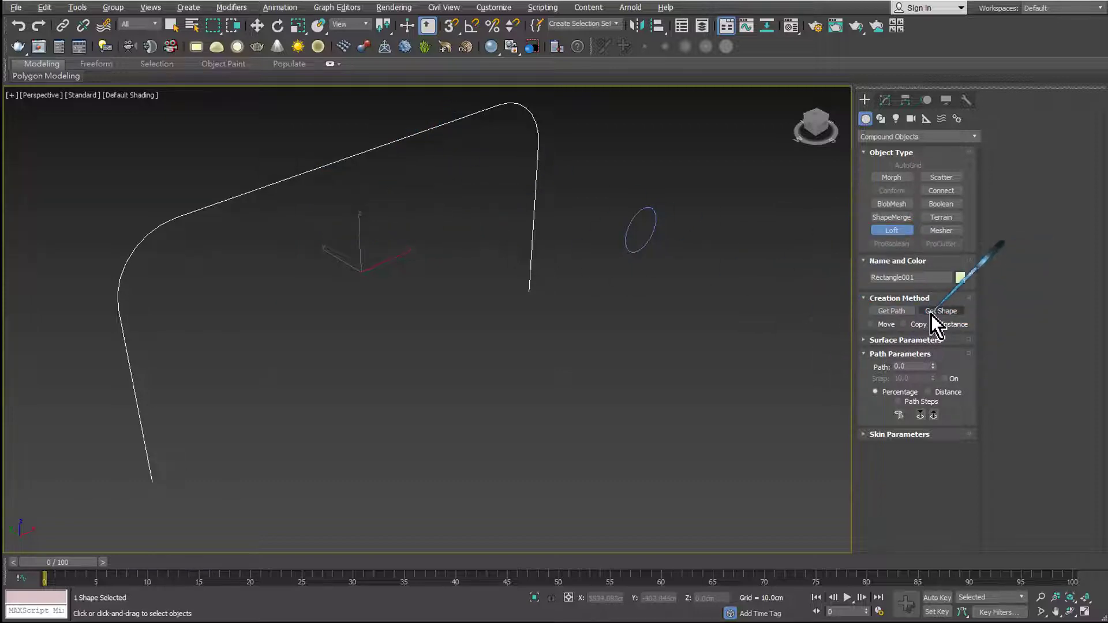
- Use Get Shape to pick Circle002, sweeping it along the path into Loft001
{"action": "left_click", "coordinate": [931, 312]}
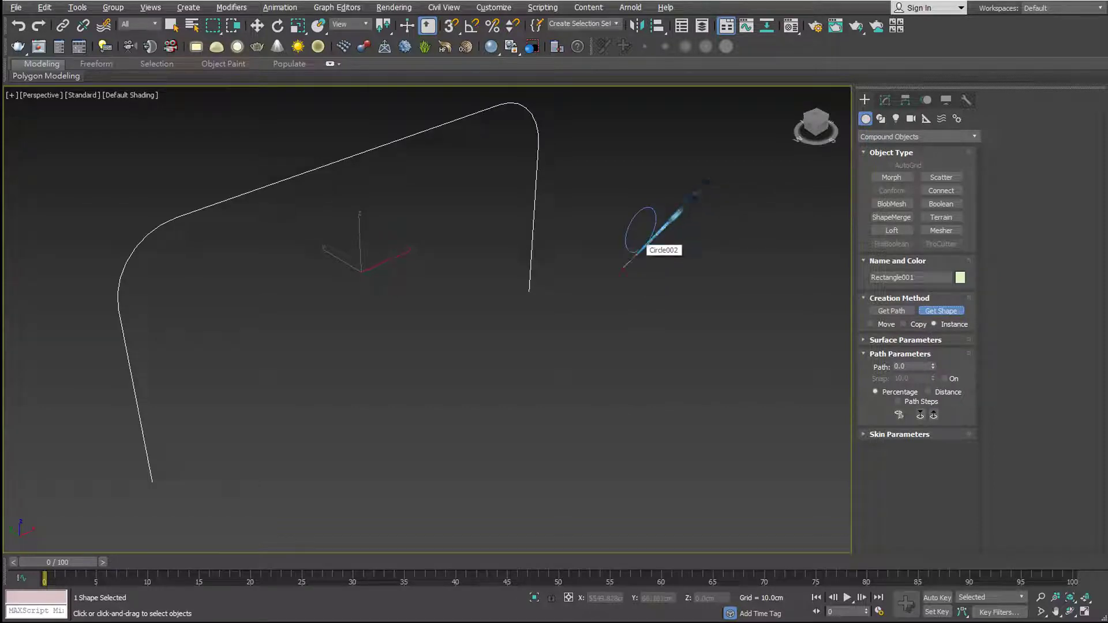
{"action": "mouse_move", "coordinate": [176, 470]}
{"action": "left_mouse_down"}
{"action": "mouse_move", "coordinate": [100, 339]}
{"action": "mouse_move", "coordinate": [137, 262]}
{"action": "mouse_move", "coordinate": [241, 193]}
{"action": "mouse_move", "coordinate": [420, 144]}
{"action": "mouse_move", "coordinate": [485, 154]}
{"action": "left_mouse_up"}
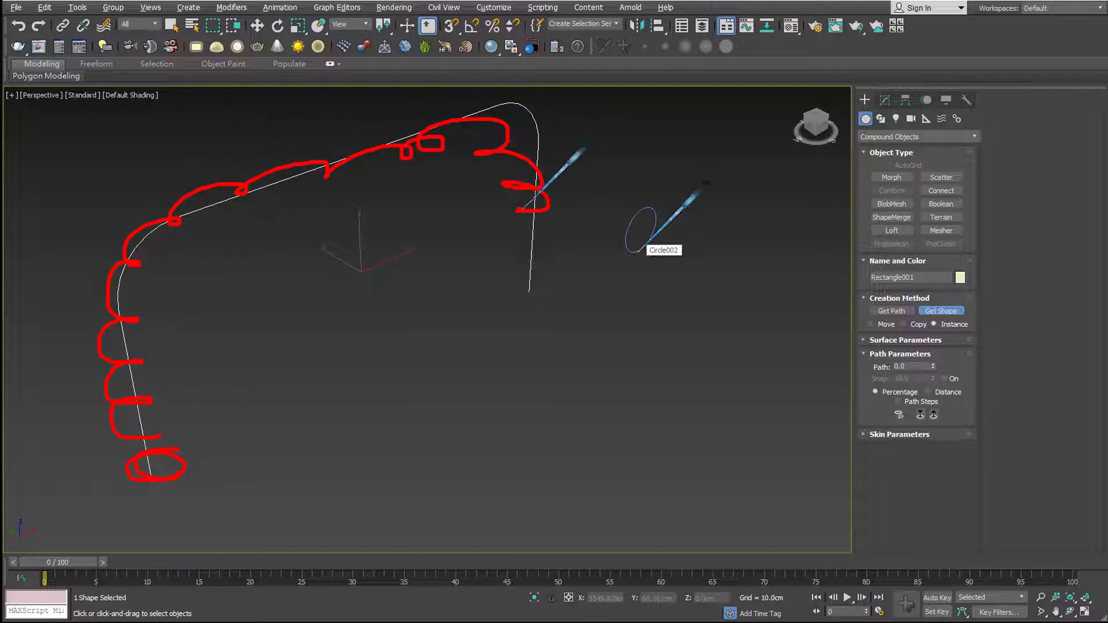
{"action": "key", "text": "Escape"}
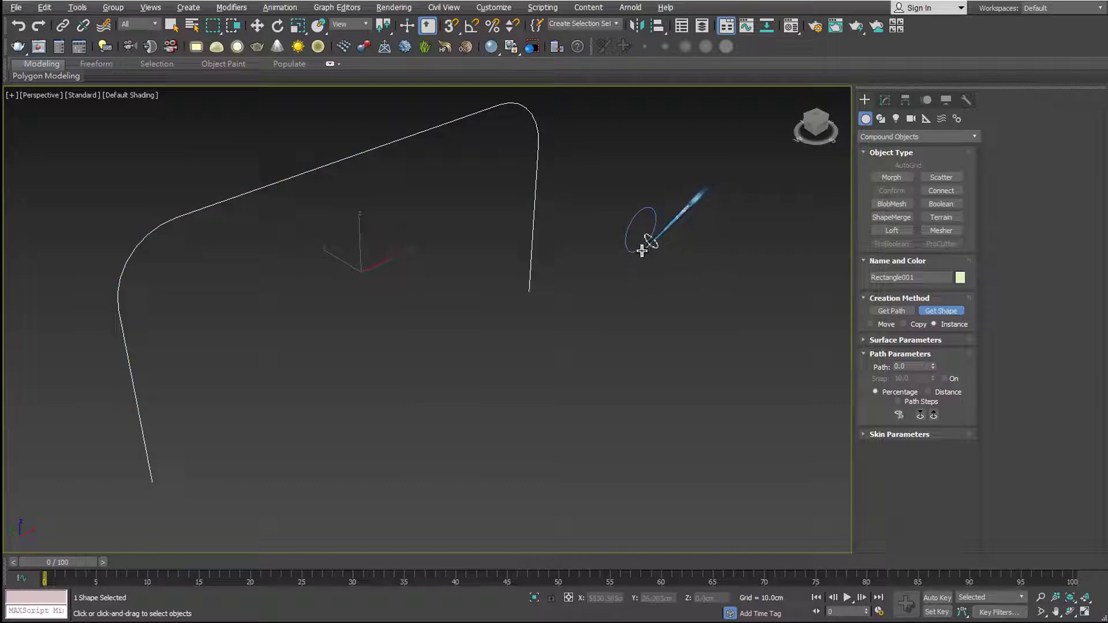
{"action": "left_click", "coordinate": [642, 250]}
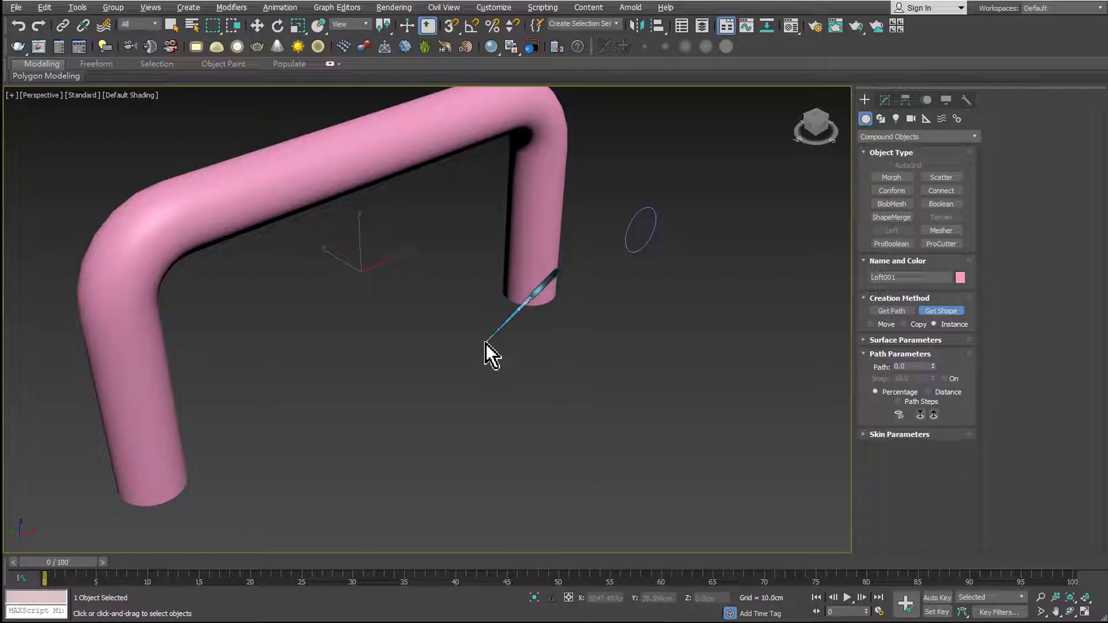
{"action": "left_click", "coordinate": [657, 378]}
- Select Loft001 in the Modify panel and move it up-right, clear of its path spline
{"action": "key", "text": "w"}
{"action": "left_click_drag", "start_coordinate": [659, 378], "coordinate": [558, 390]}
{"action": "left_click", "coordinate": [560, 390]}
{"action": "scroll", "coordinate": [564, 388], "scroll_direction": "down", "scroll_amount": 2}
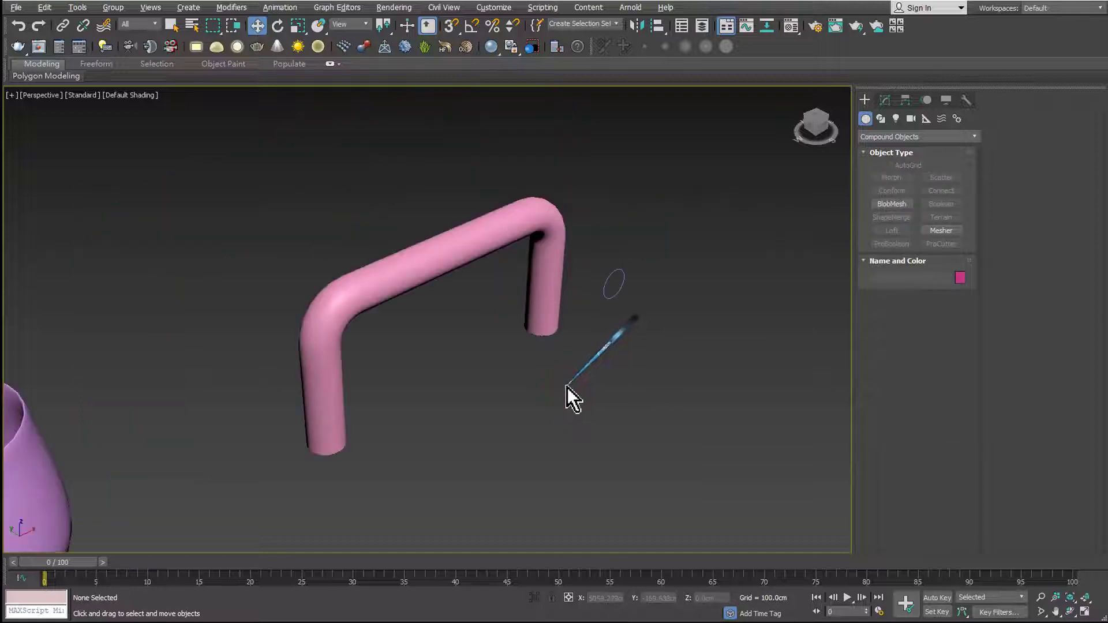
{"action": "middle_click_drag", "start_coordinate": [592, 390], "coordinate": [483, 400]}
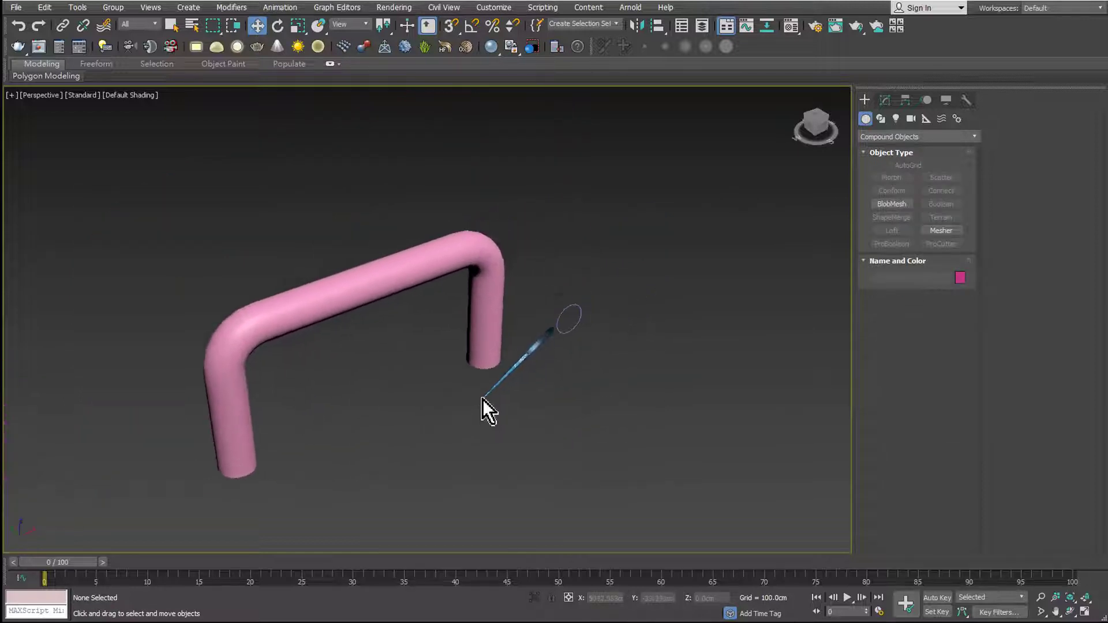
{"action": "left_click", "coordinate": [485, 353]}
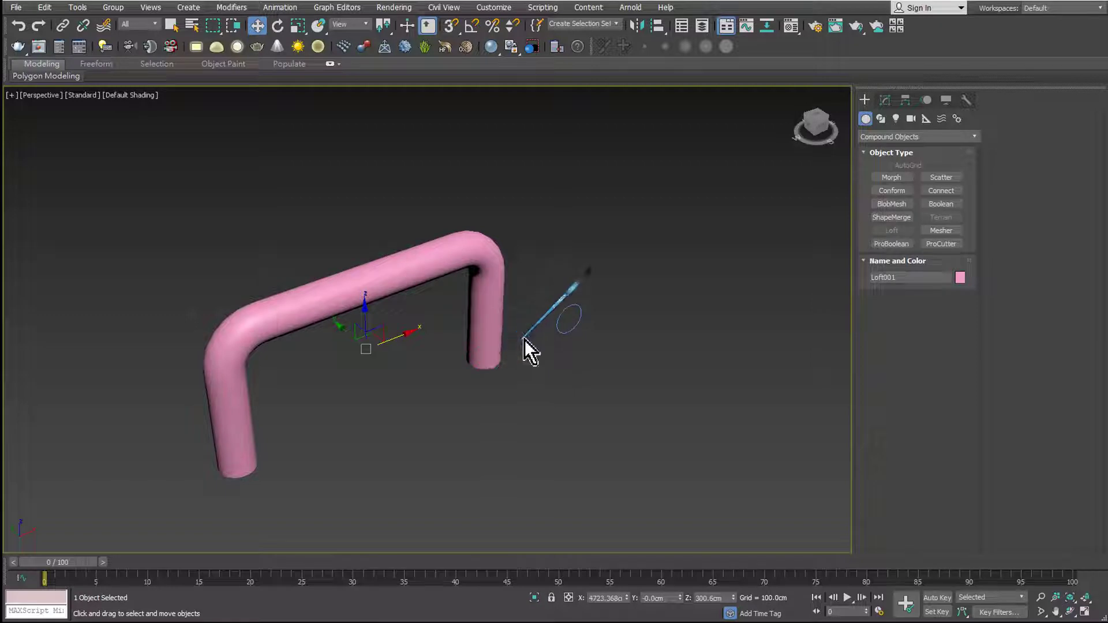
{"action": "left_click", "coordinate": [884, 99]}
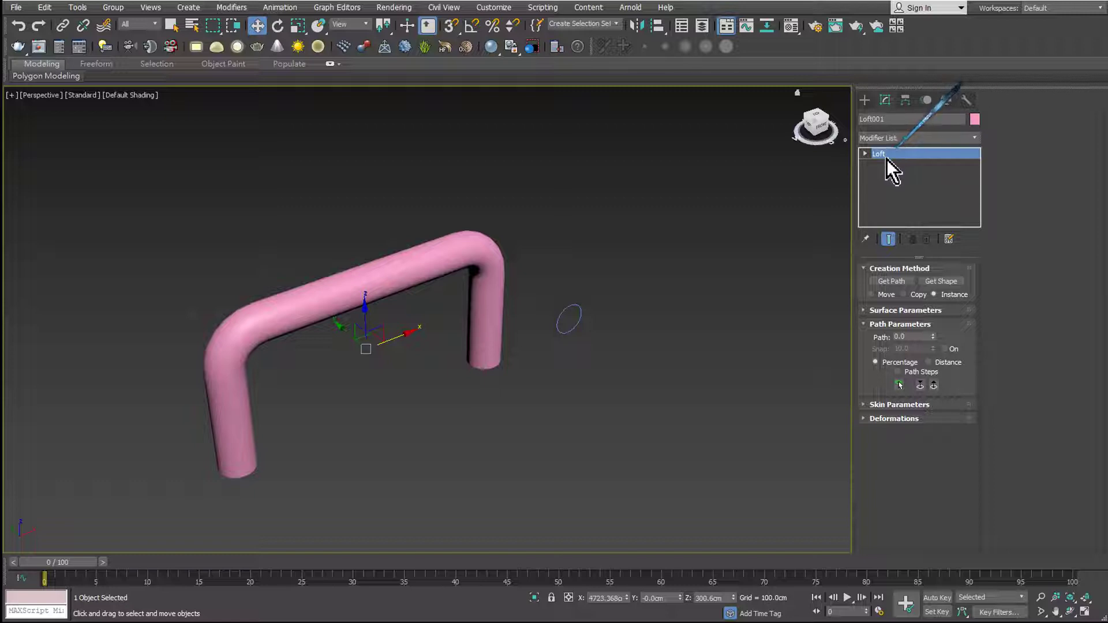
{"action": "middle_click_drag", "start_coordinate": [625, 339], "coordinate": [520, 375]}
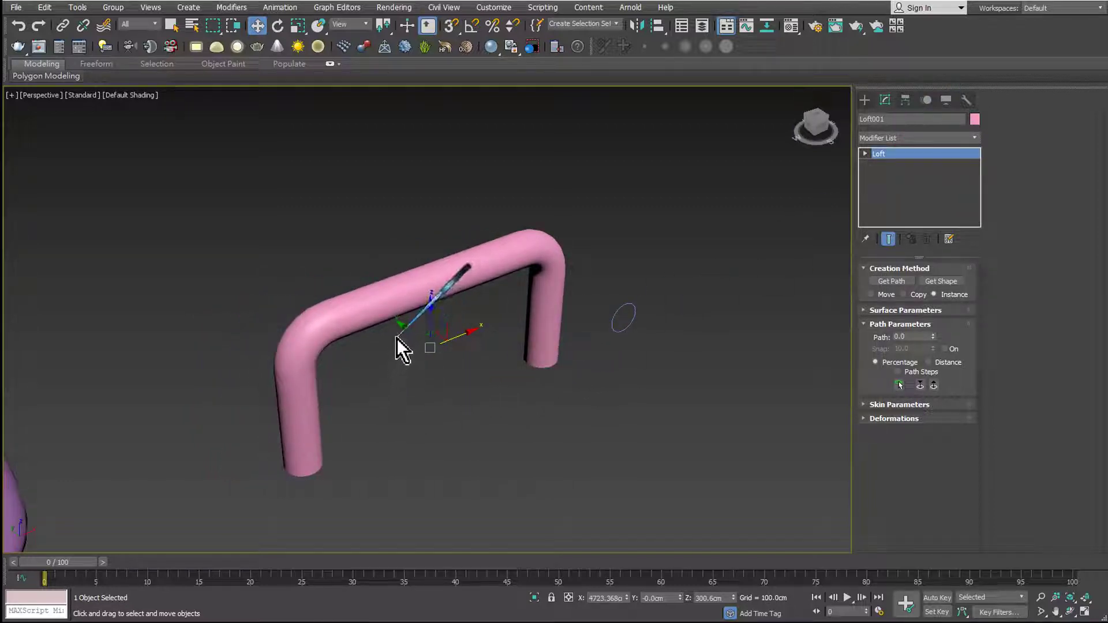
{"action": "left_click_drag", "start_coordinate": [466, 336], "coordinate": [811, 207]}
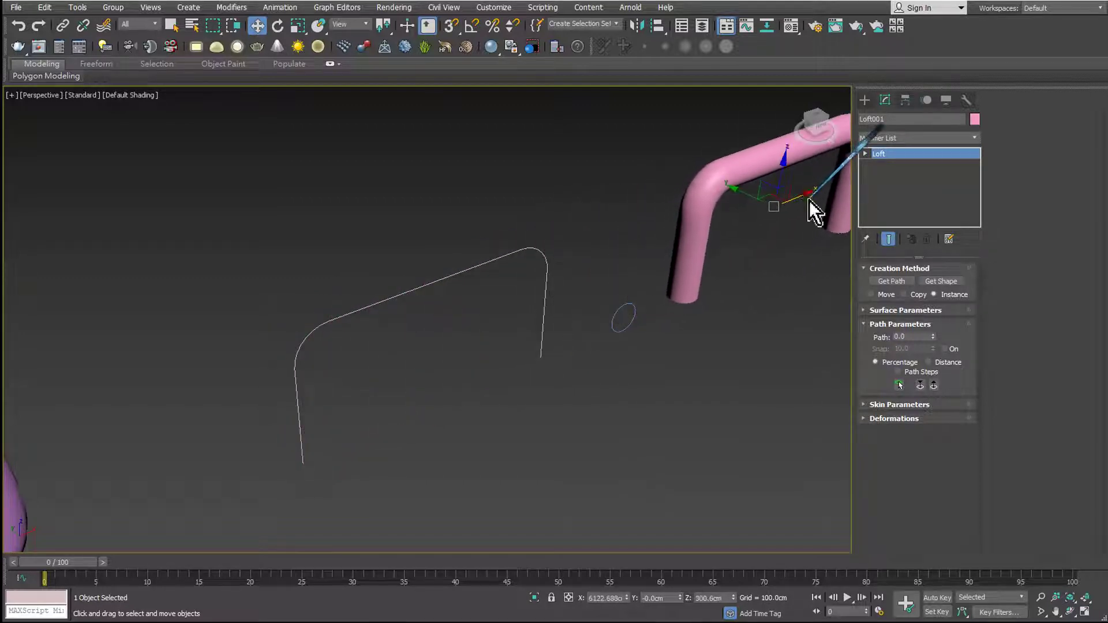
{"action": "mouse_move", "coordinate": [811, 207]}
{"action": "middle_mouse_down"}
{"action": "mouse_move", "coordinate": [681, 346]}
{"action": "mouse_move", "coordinate": [597, 338]}
{"action": "middle_mouse_up"}
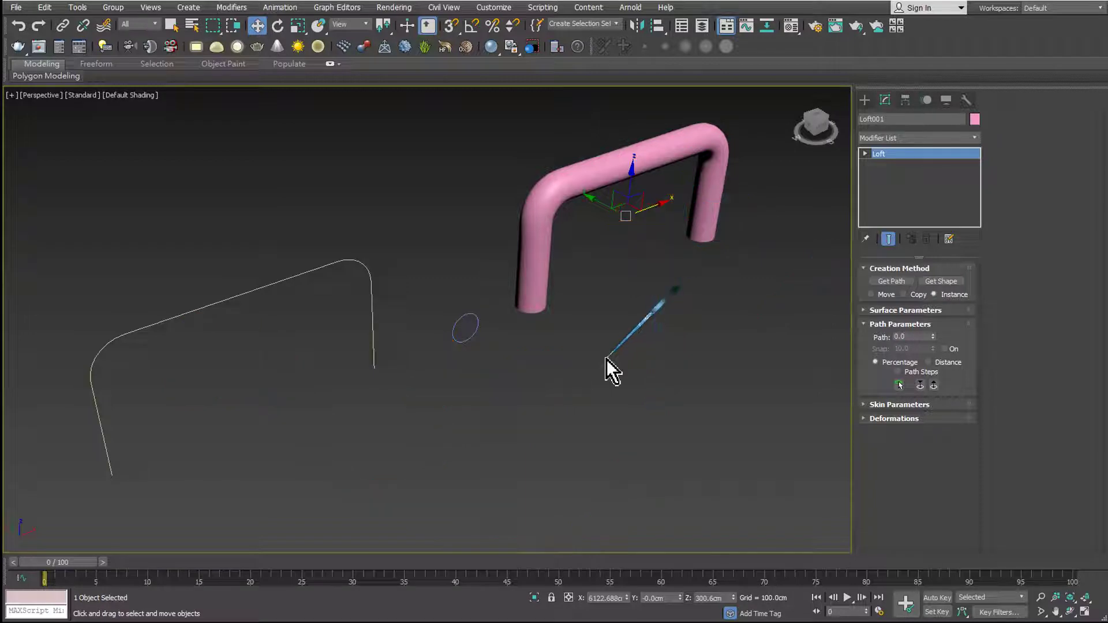
- Select Rectangle001 at Vertex level and test-move one of its end vertices
{"action": "left_click", "coordinate": [584, 383]}
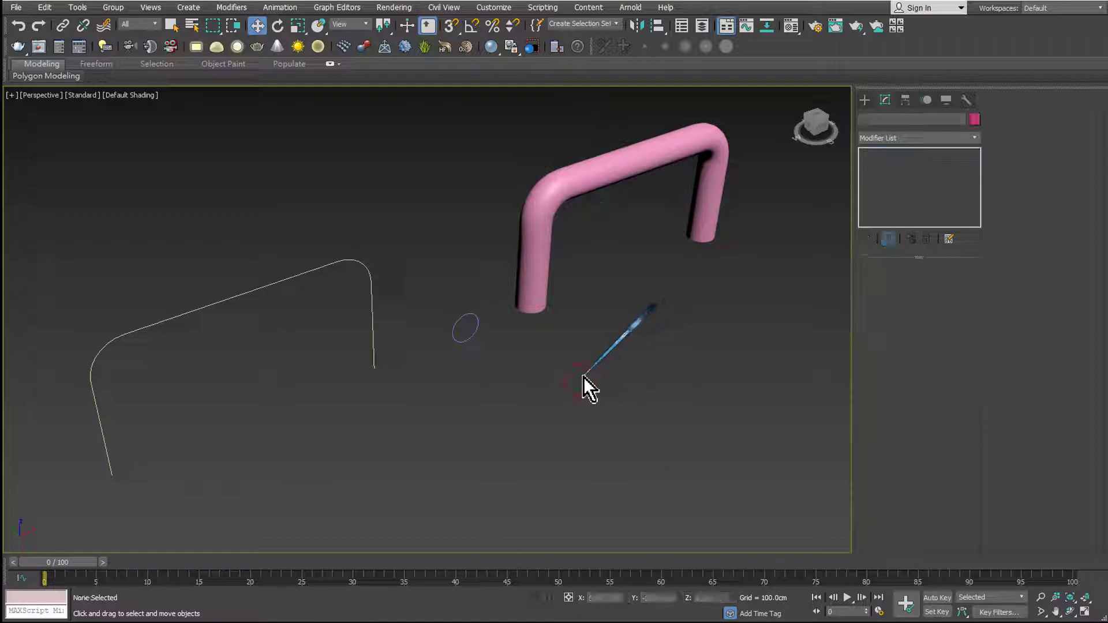
{"action": "left_click", "coordinate": [374, 346]}
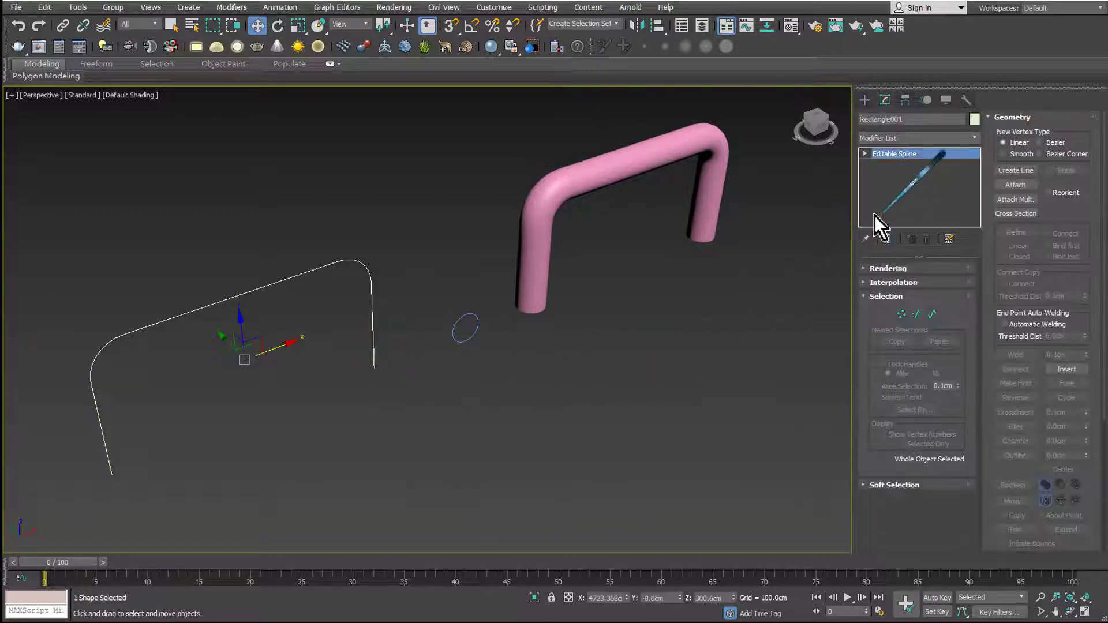
{"action": "left_click", "coordinate": [865, 154]}
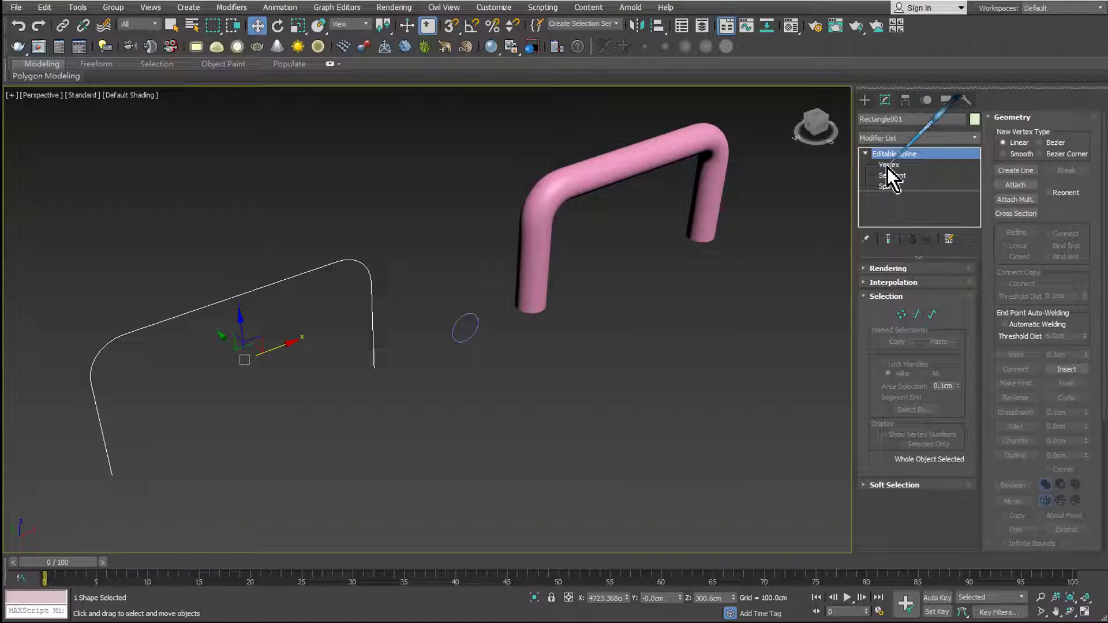
{"action": "left_click", "coordinate": [888, 166]}
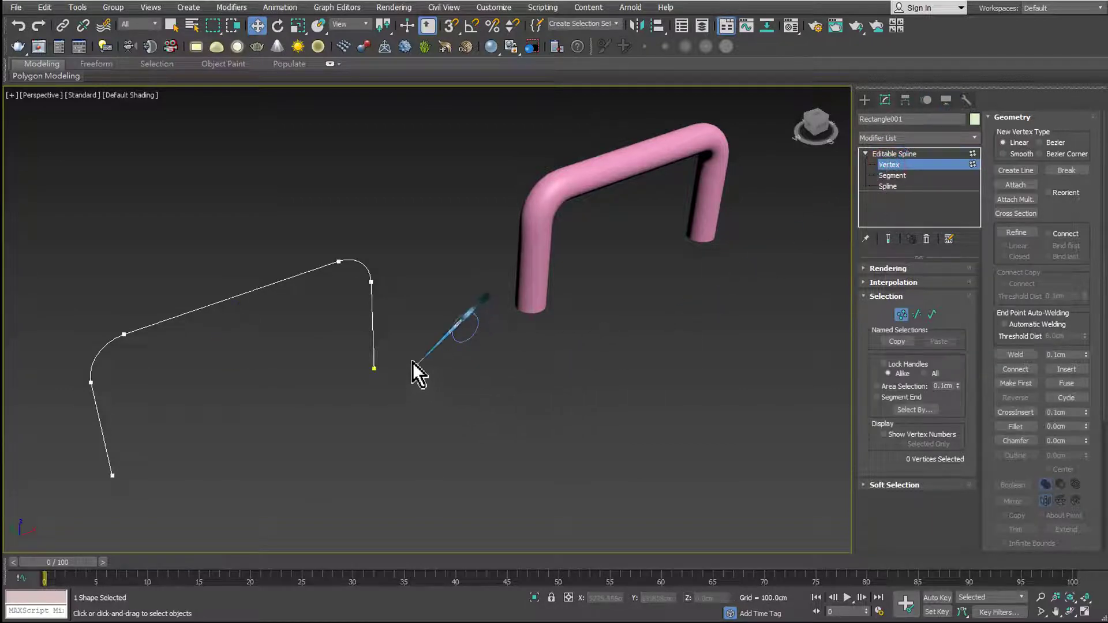
{"action": "left_click_drag", "start_coordinate": [345, 397], "coordinate": [339, 402]}
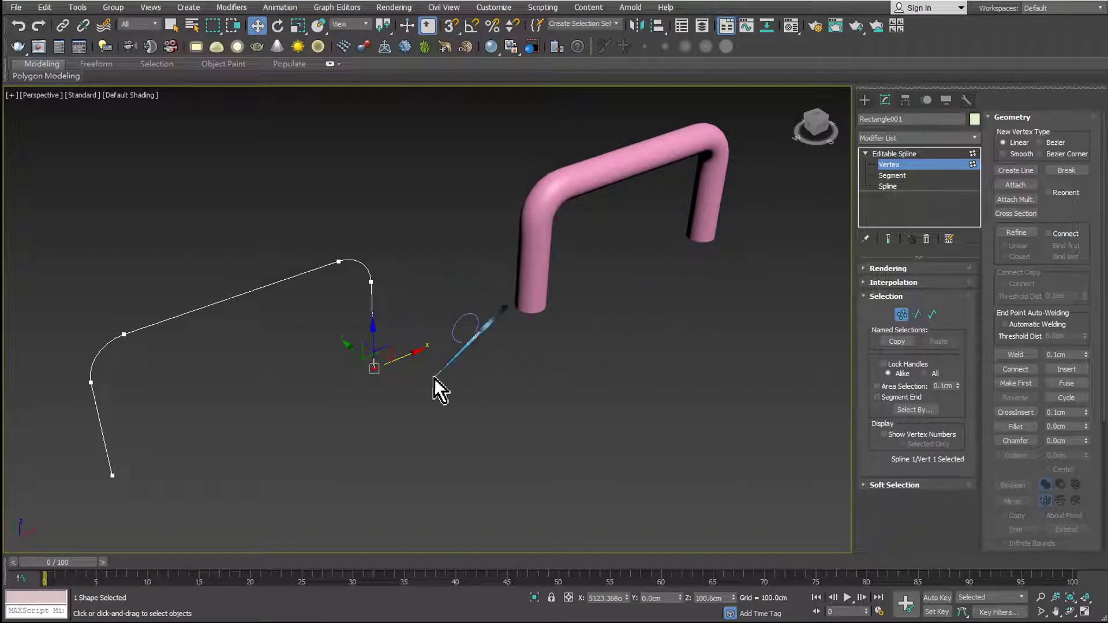
{"action": "mouse_move", "coordinate": [405, 361]}
{"action": "left_mouse_down"}
{"action": "mouse_move", "coordinate": [386, 363]}
{"action": "mouse_move", "coordinate": [454, 324]}
{"action": "mouse_move", "coordinate": [346, 369]}
{"action": "mouse_move", "coordinate": [403, 365]}
{"action": "left_mouse_up"}
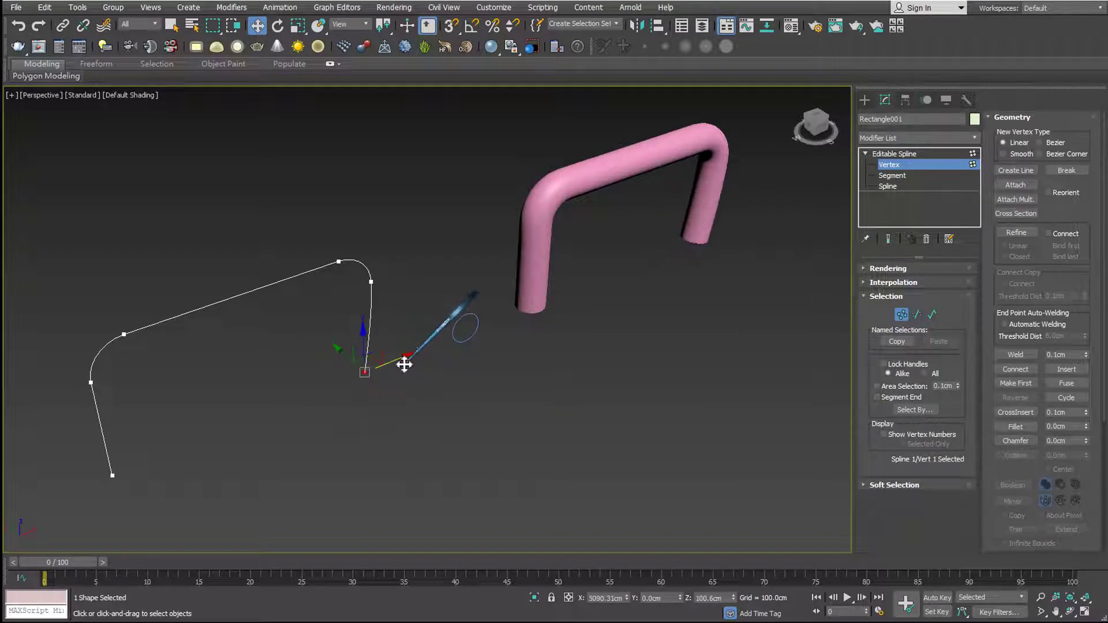
- Select both path end vertices, drag them down along Z, then deselect
{"action": "middle_click_drag", "start_coordinate": [420, 410], "coordinate": [420, 332]}
{"action": "left_click_drag", "start_coordinate": [411, 272], "coordinate": [349, 341]}
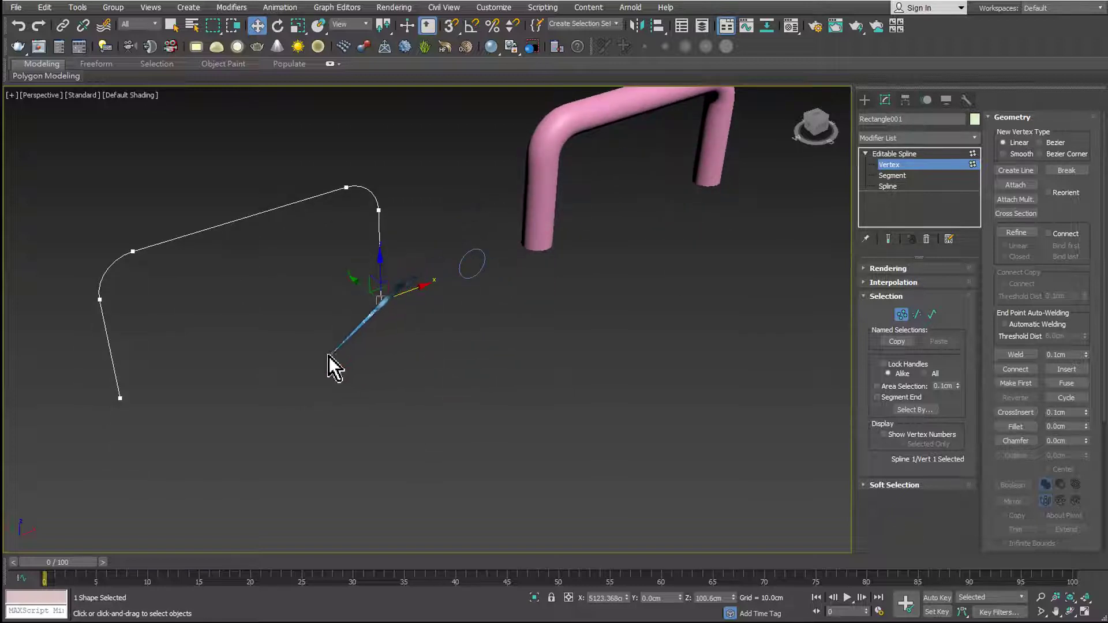
{"action": "left_click_drag", "start_coordinate": [111, 426], "coordinate": [110, 424]}
{"action": "scroll", "coordinate": [323, 398], "scroll_direction": "down", "scroll_amount": 2}
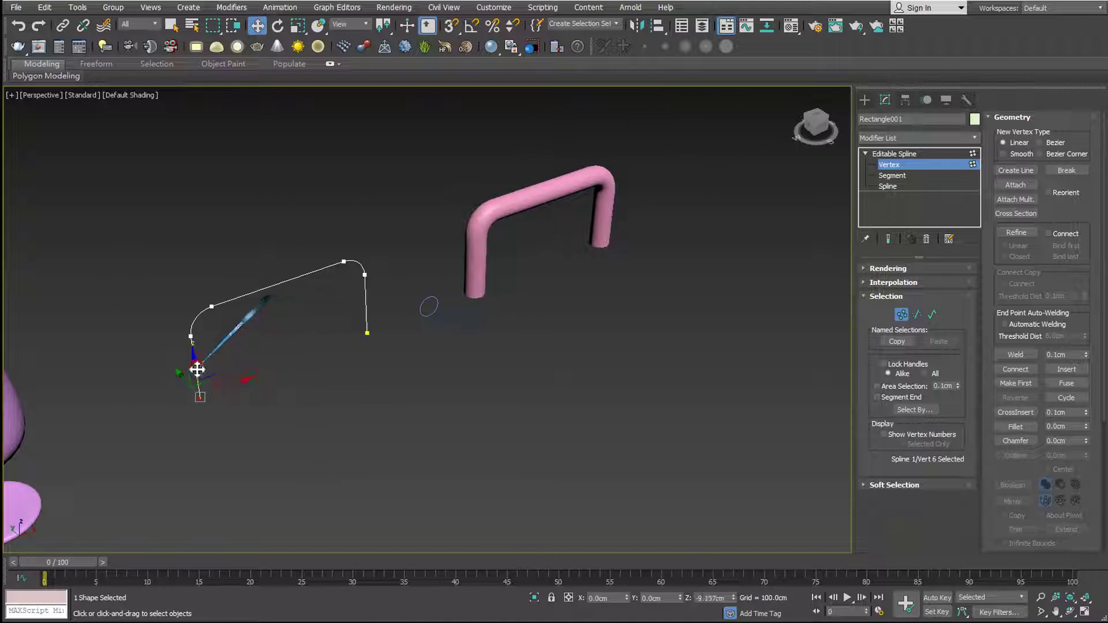
{"action": "mouse_move", "coordinate": [196, 365]}
{"action": "left_mouse_down", "text": "shift"}
{"action": "mouse_move", "coordinate": [205, 450]}
{"action": "mouse_move", "coordinate": [376, 361]}
{"action": "left_mouse_up", "text": "shift"}
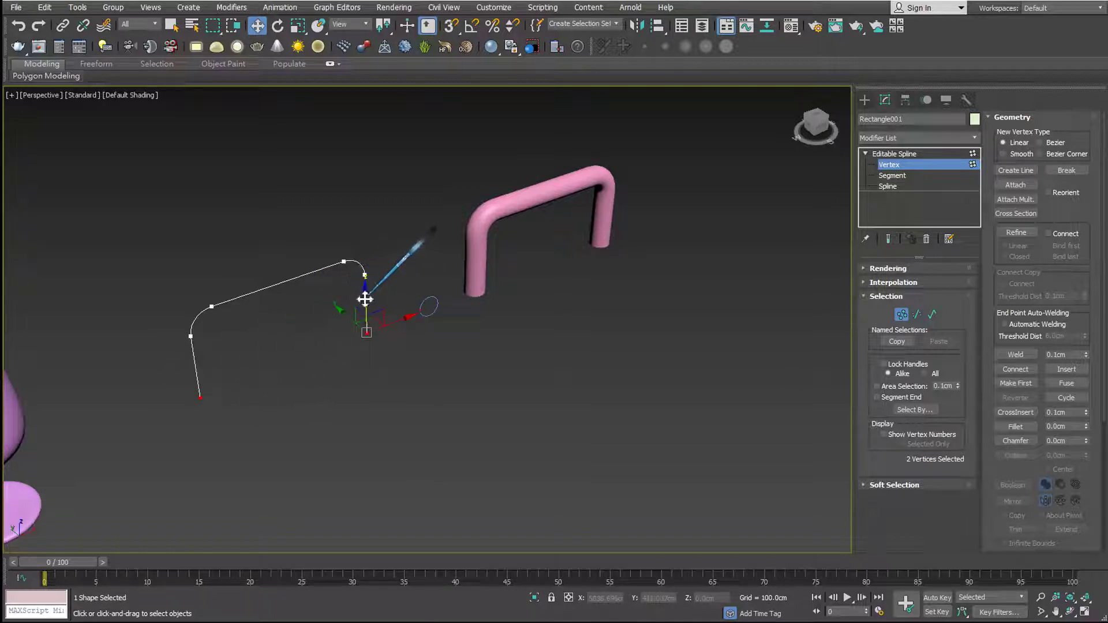
{"action": "mouse_move", "coordinate": [367, 299]}
{"action": "left_mouse_down"}
{"action": "mouse_move", "coordinate": [366, 432]}
{"action": "mouse_move", "coordinate": [365, 307]}
{"action": "left_mouse_up"}
{"action": "left_click", "coordinate": [431, 353]}
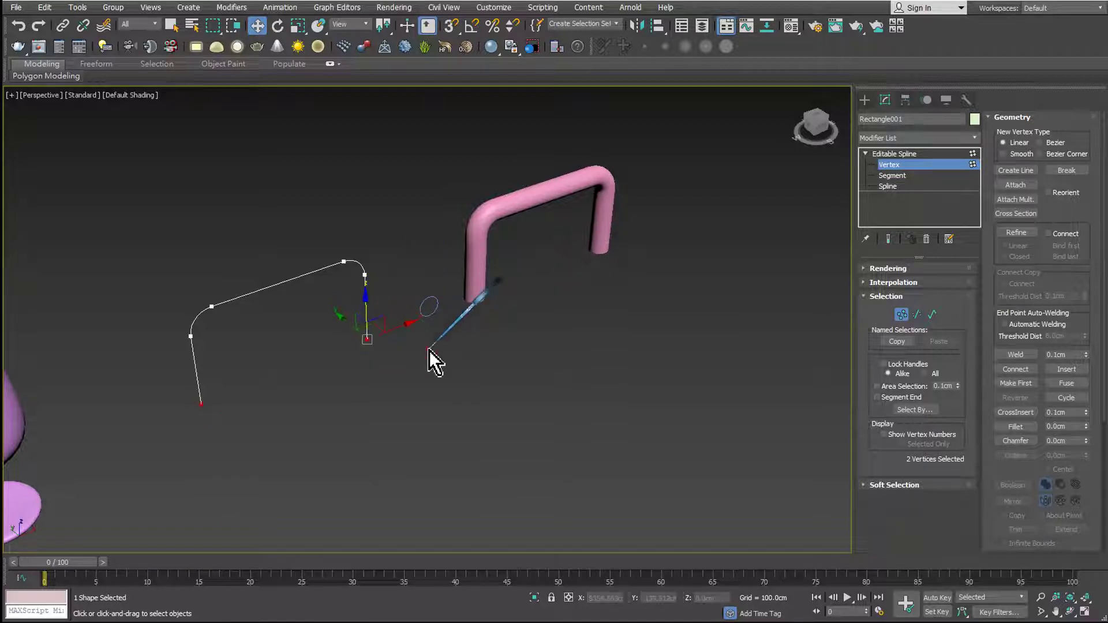
{"action": "scroll", "coordinate": [430, 323], "scroll_direction": "up", "scroll_amount": 4}
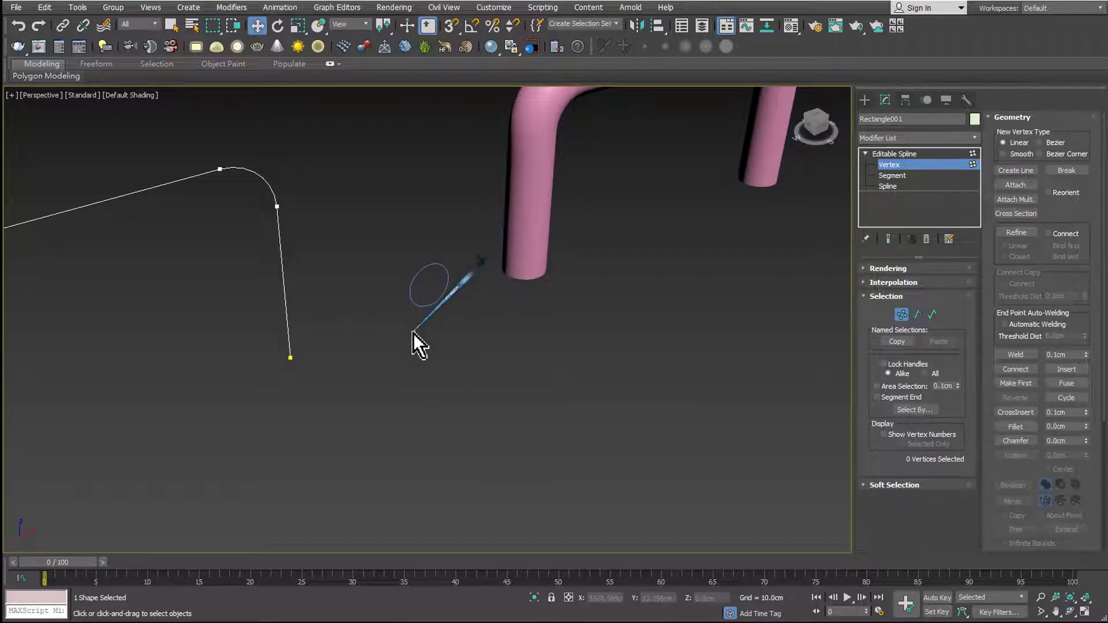
- Leave Vertex level by selecting Rectangle001's top Editable Spline entry in the stack
{"action": "mouse_move", "coordinate": [923, 148]}
{"action": "left_mouse_down"}
{"action": "mouse_move", "coordinate": [912, 166]}
{"action": "mouse_move", "coordinate": [537, 332]}
{"action": "mouse_move", "coordinate": [347, 330]}
{"action": "mouse_move", "coordinate": [344, 360]}
{"action": "left_mouse_up"}
{"action": "left_click_drag", "start_coordinate": [319, 260], "coordinate": [273, 317]}
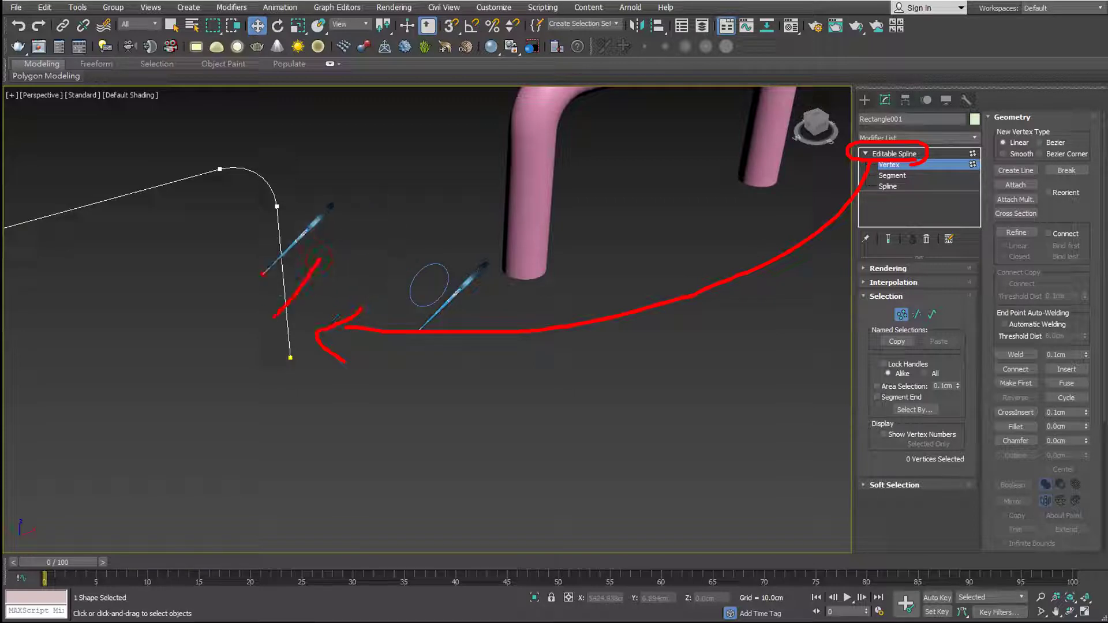
{"action": "left_click_drag", "start_coordinate": [264, 274], "coordinate": [319, 303]}
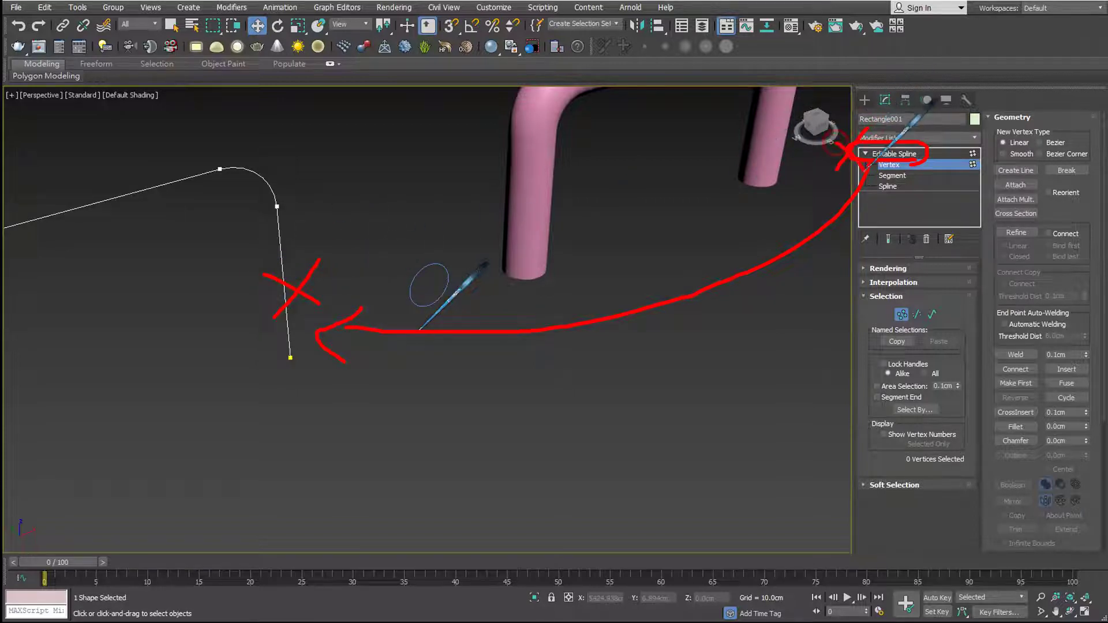
{"action": "left_click", "coordinate": [409, 314]}
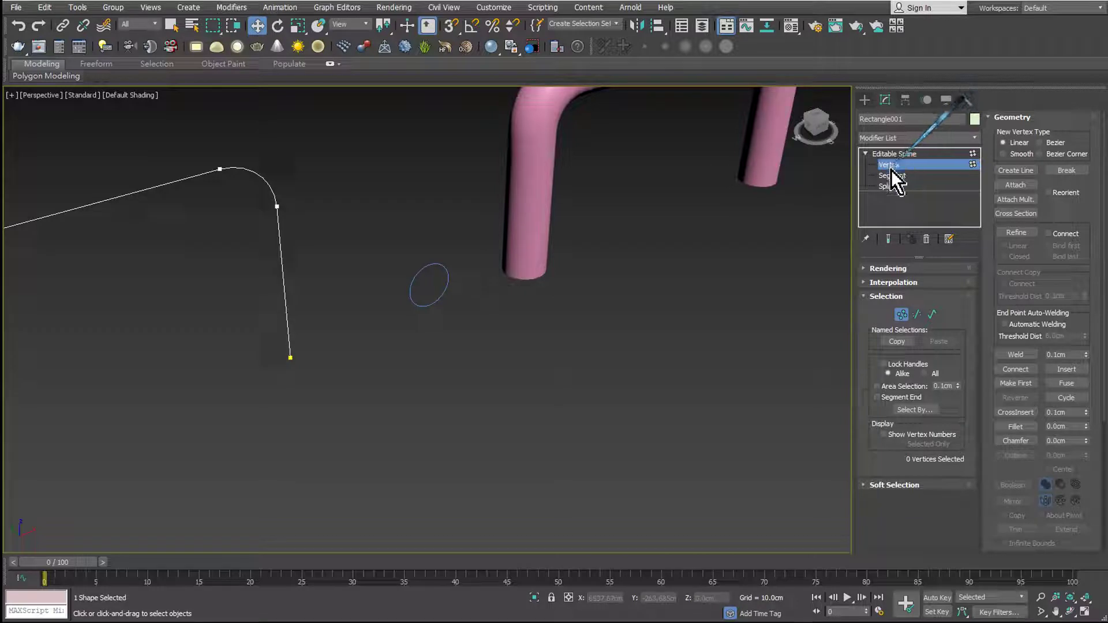
{"action": "left_click", "coordinate": [867, 155]}
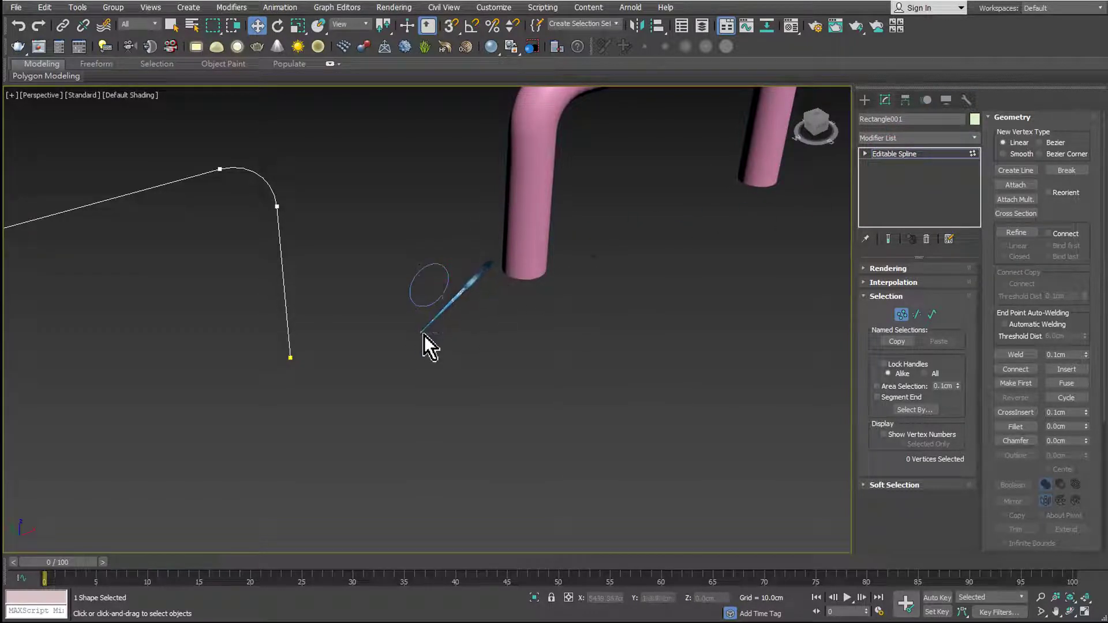
{"action": "left_click", "coordinate": [866, 154]}
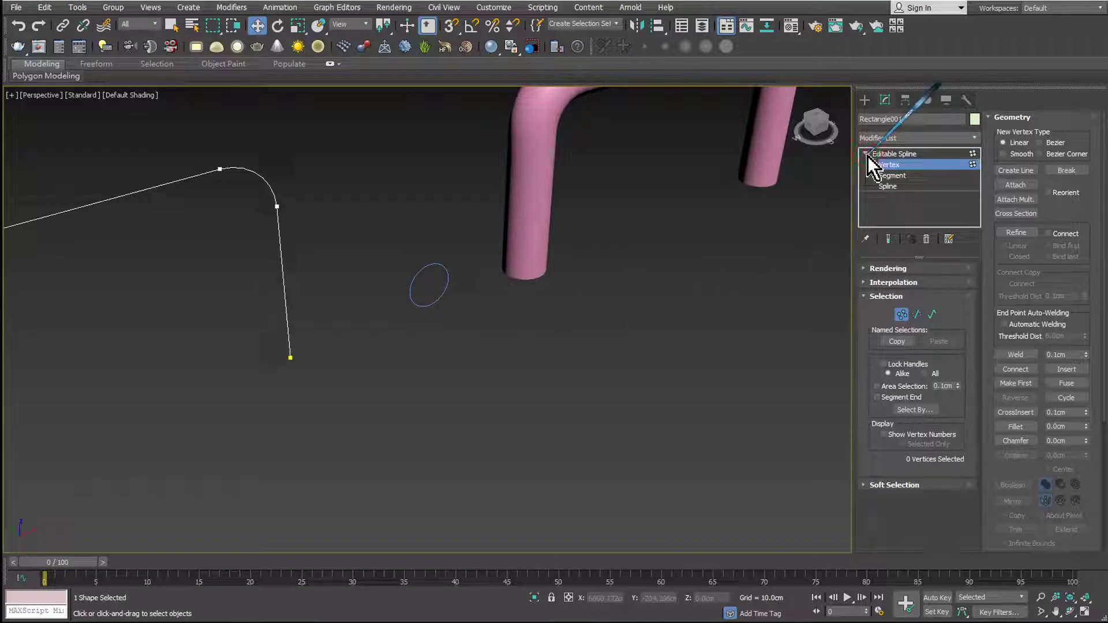
{"action": "left_click", "coordinate": [867, 155]}
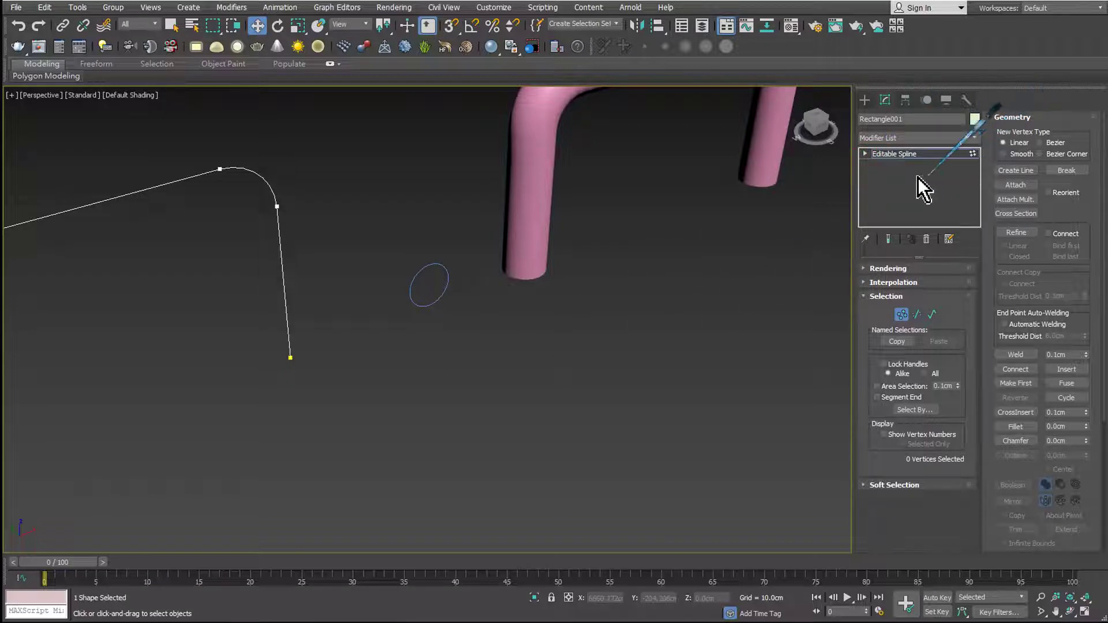
{"action": "left_click", "coordinate": [865, 155]}
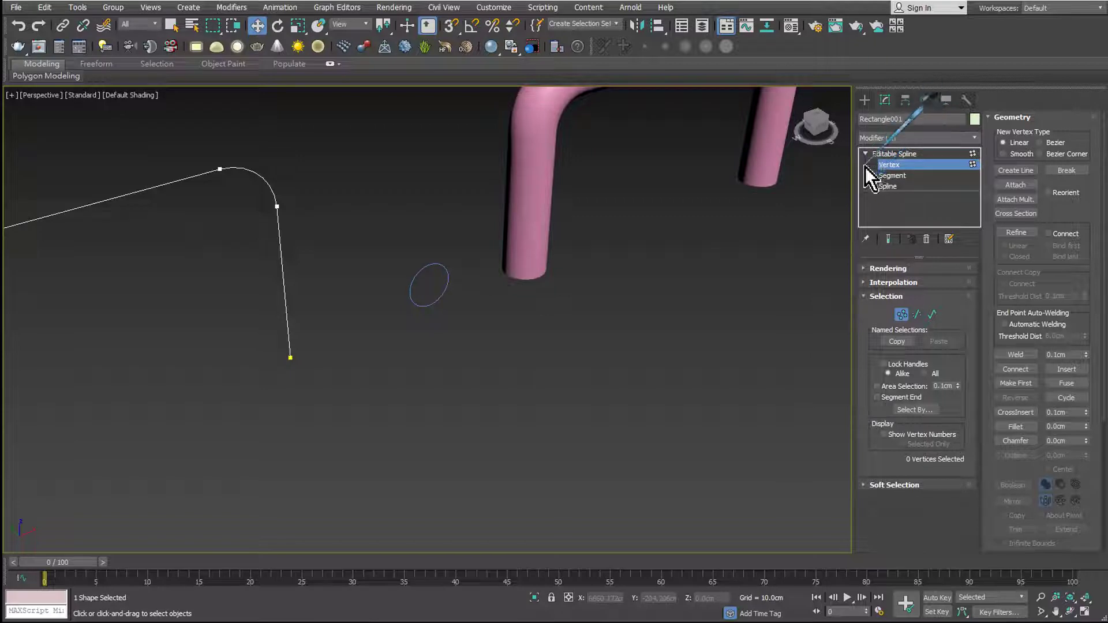
{"action": "left_click", "coordinate": [909, 154]}
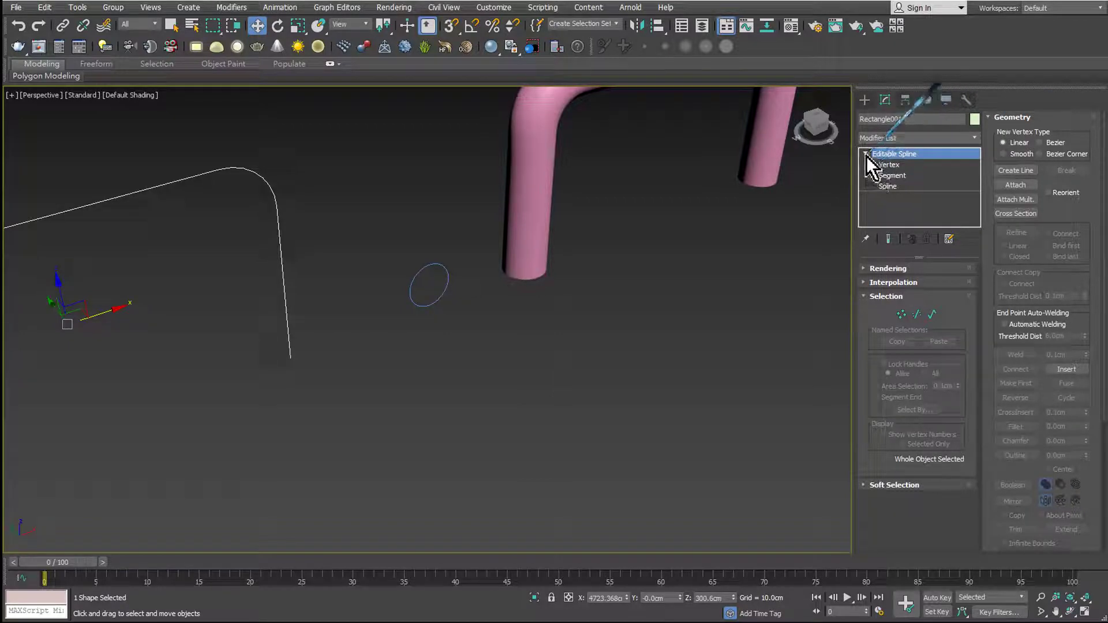
- Select Circle002 at Vertex level and orbit to a top-down view of the scene
{"action": "left_click", "coordinate": [441, 298]}
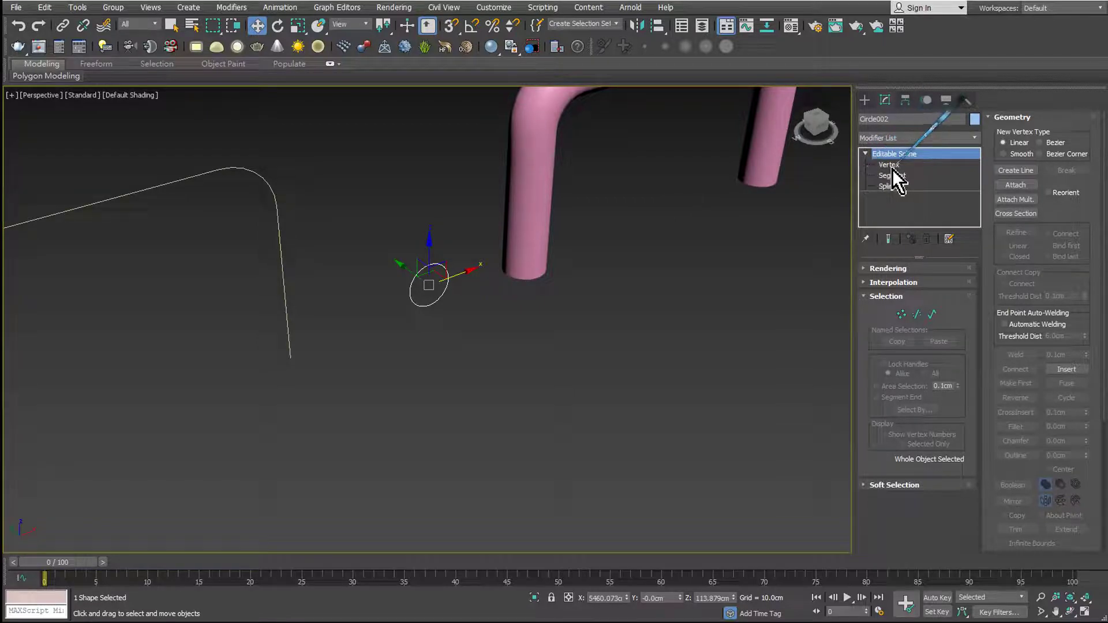
{"action": "left_click", "coordinate": [892, 167]}
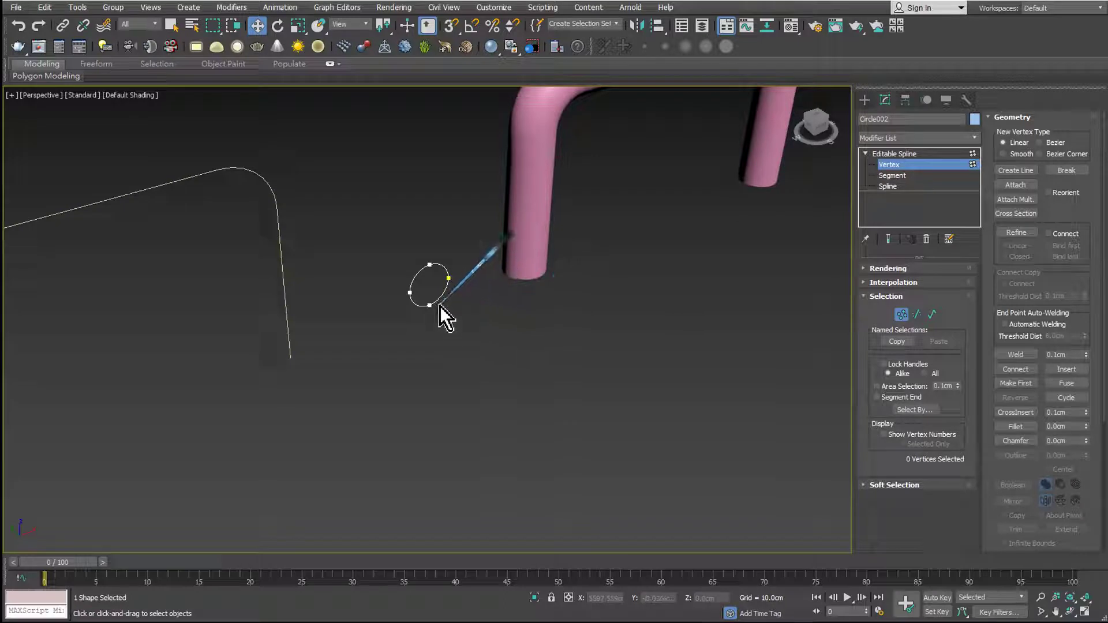
{"action": "left_click_drag", "start_coordinate": [441, 303], "coordinate": [443, 300]}
{"action": "left_click_drag", "start_coordinate": [517, 275], "coordinate": [520, 280]}
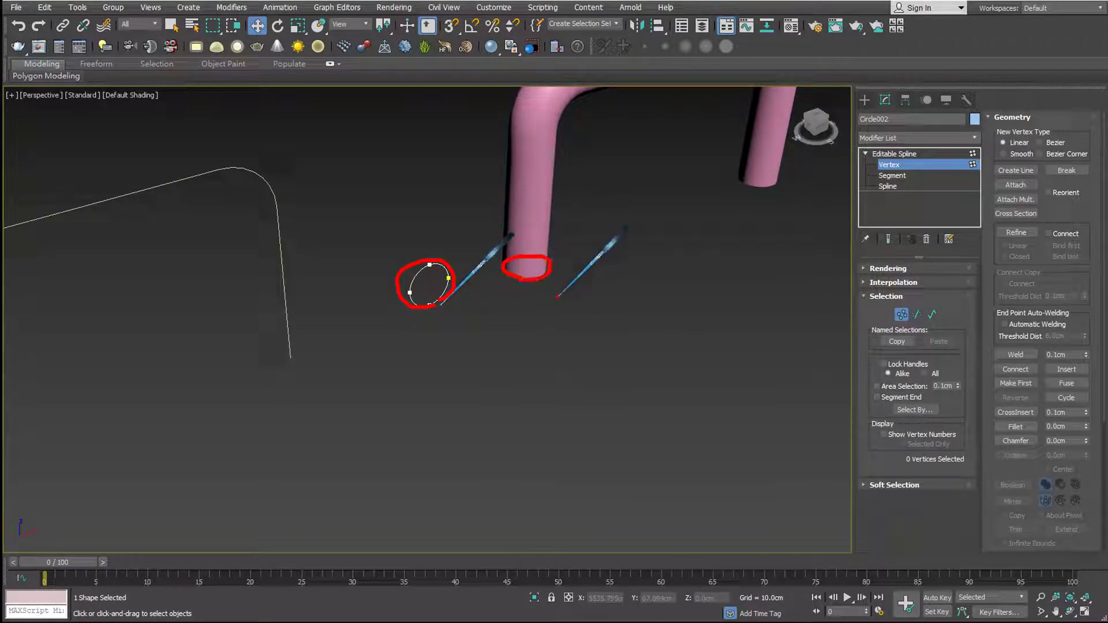
{"action": "mouse_move", "coordinate": [538, 331]}
{"action": "middle_mouse_down", "text": "alt"}
{"action": "mouse_move", "coordinate": [476, 382]}
{"action": "mouse_move", "coordinate": [466, 287]}
{"action": "middle_mouse_up", "text": "alt"}
{"action": "scroll", "coordinate": [471, 390], "scroll_direction": "up", "scroll_amount": 2}
{"action": "scroll", "coordinate": [470, 392], "scroll_direction": "up", "scroll_amount": 3}
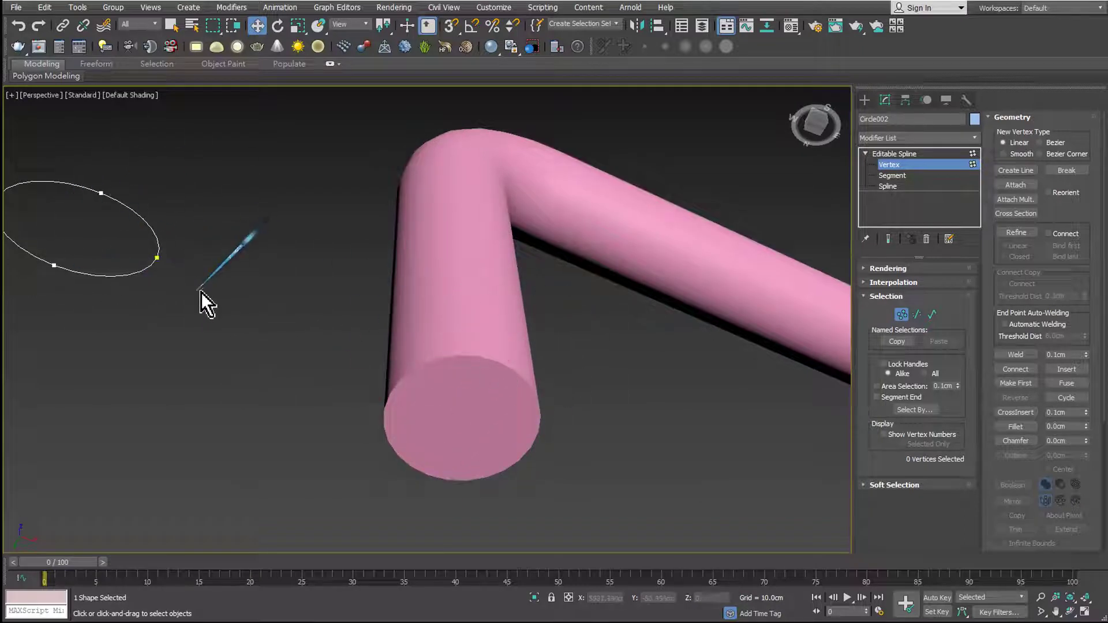
{"action": "scroll", "coordinate": [326, 320], "scroll_direction": "down", "scroll_amount": 4}
{"action": "mouse_move", "coordinate": [330, 320]}
{"action": "middle_mouse_down", "text": "alt"}
{"action": "mouse_move", "coordinate": [352, 344]}
{"action": "mouse_move", "coordinate": [343, 419]}
{"action": "middle_mouse_up", "text": "alt"}
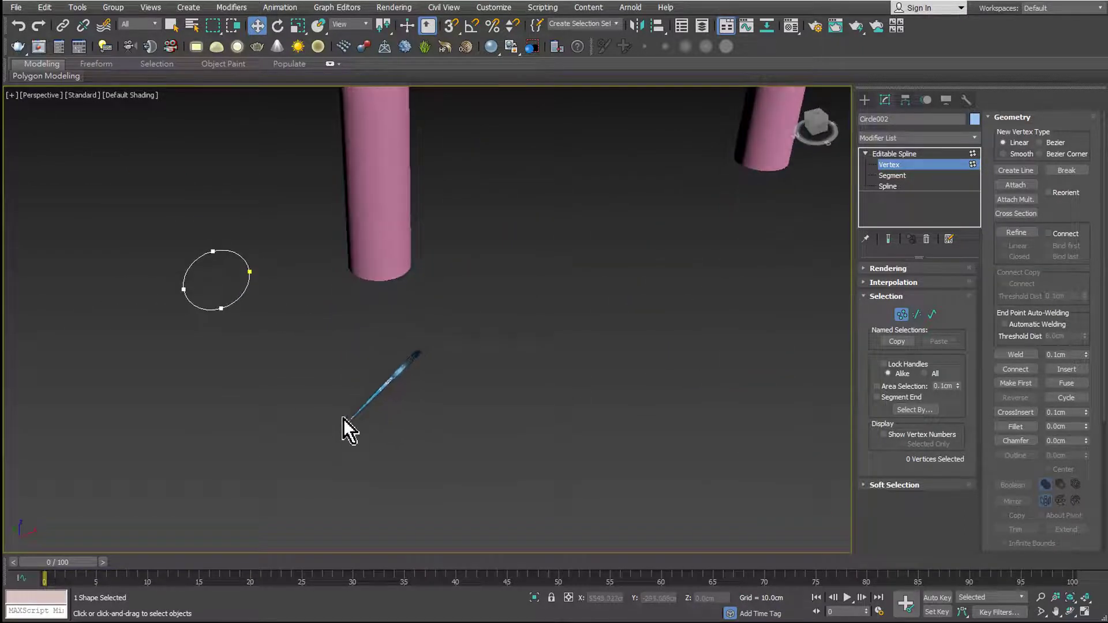
{"action": "scroll", "coordinate": [226, 240], "scroll_direction": "up", "scroll_amount": 2}
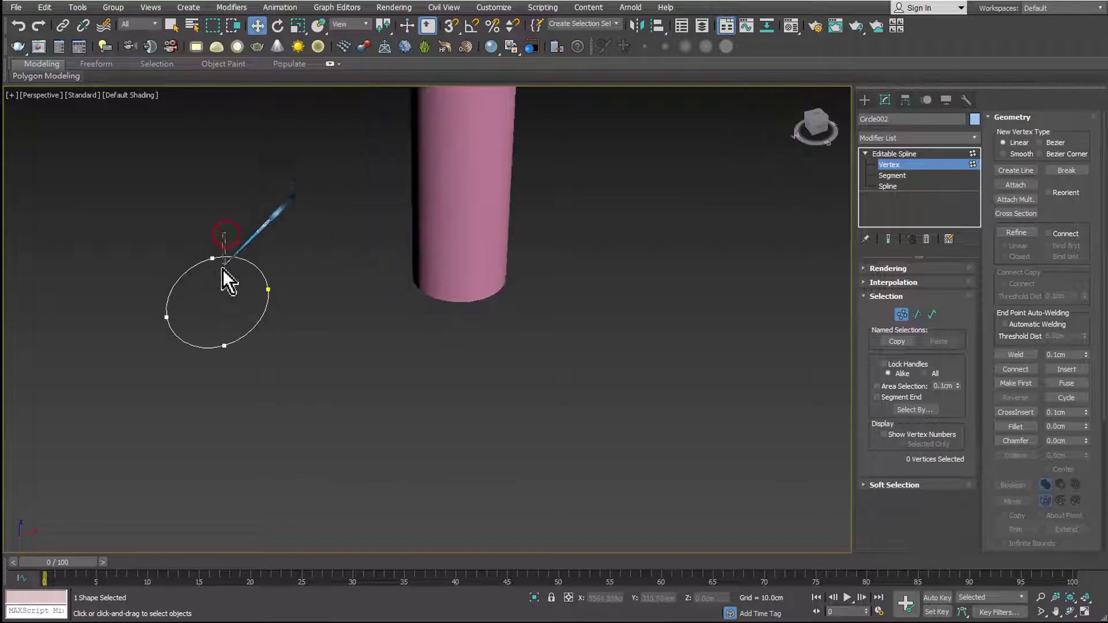
- Window-select the circle's top vertex and raise it along Z into an egg shape
{"action": "left_click_drag", "start_coordinate": [222, 269], "coordinate": [191, 291]}
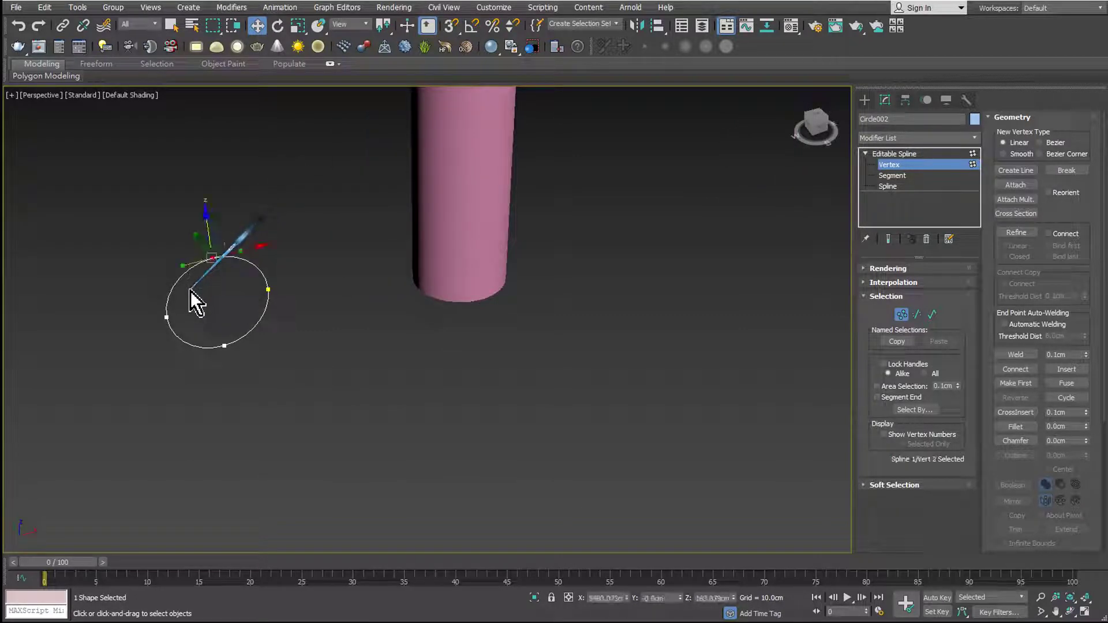
{"action": "mouse_move", "coordinate": [190, 291]}
{"action": "middle_mouse_down", "text": "alt"}
{"action": "mouse_move", "coordinate": [247, 291]}
{"action": "mouse_move", "coordinate": [262, 278]}
{"action": "middle_mouse_up", "text": "alt"}
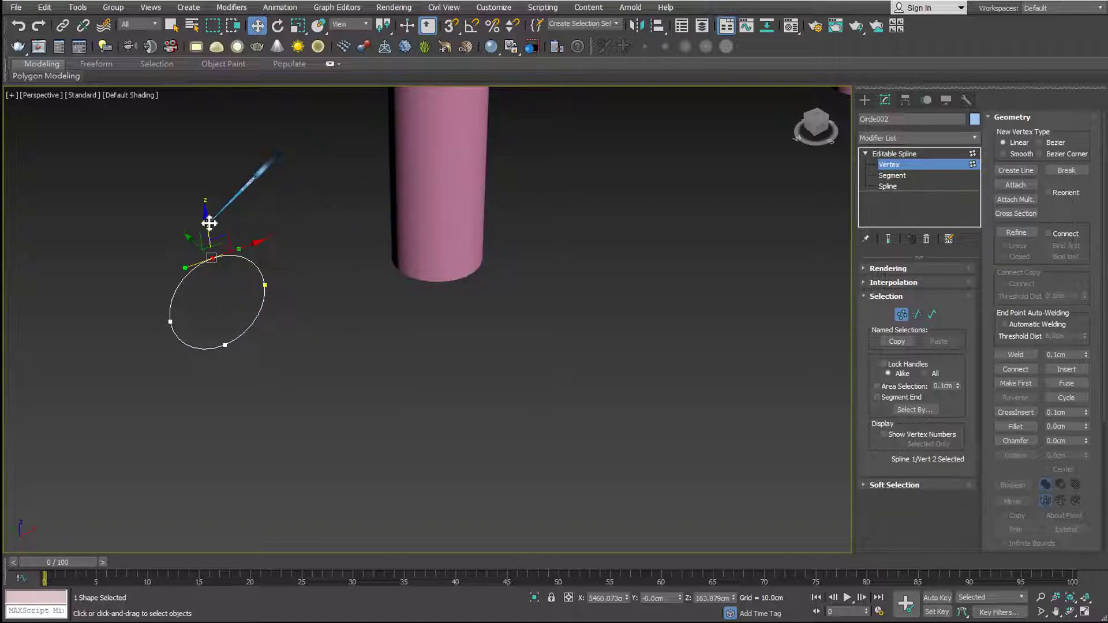
{"action": "left_click_drag", "start_coordinate": [209, 222], "coordinate": [210, 191]}
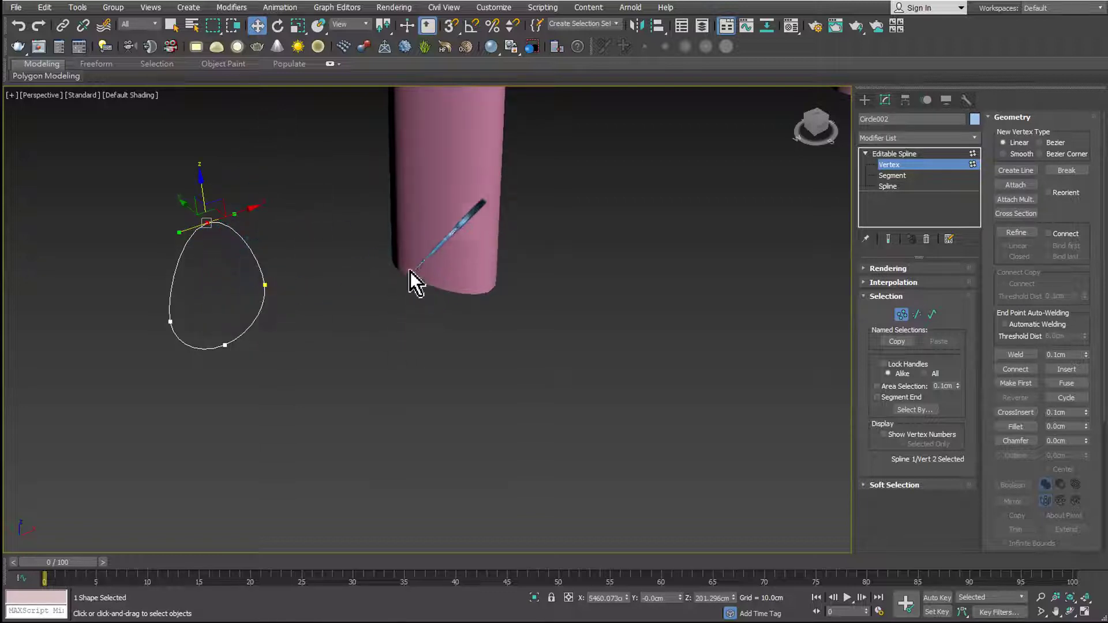
{"action": "mouse_move", "coordinate": [462, 344]}
{"action": "middle_mouse_down", "text": "alt"}
{"action": "mouse_move", "coordinate": [445, 233]}
{"action": "mouse_move", "coordinate": [510, 330]}
{"action": "middle_mouse_up", "text": "alt"}
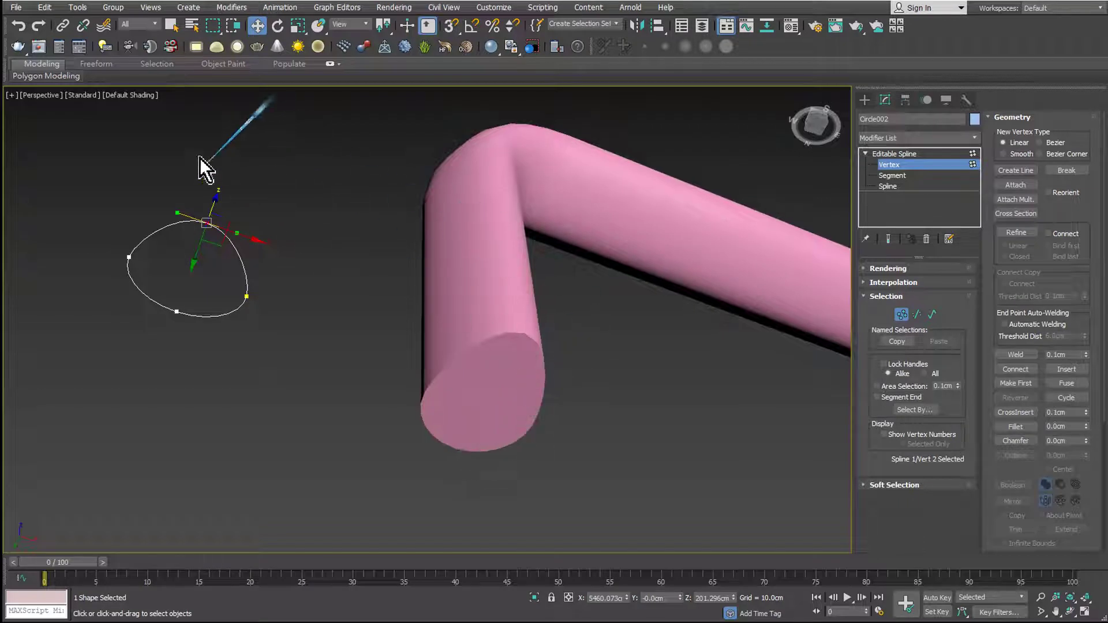
{"action": "left_click", "coordinate": [133, 98]}
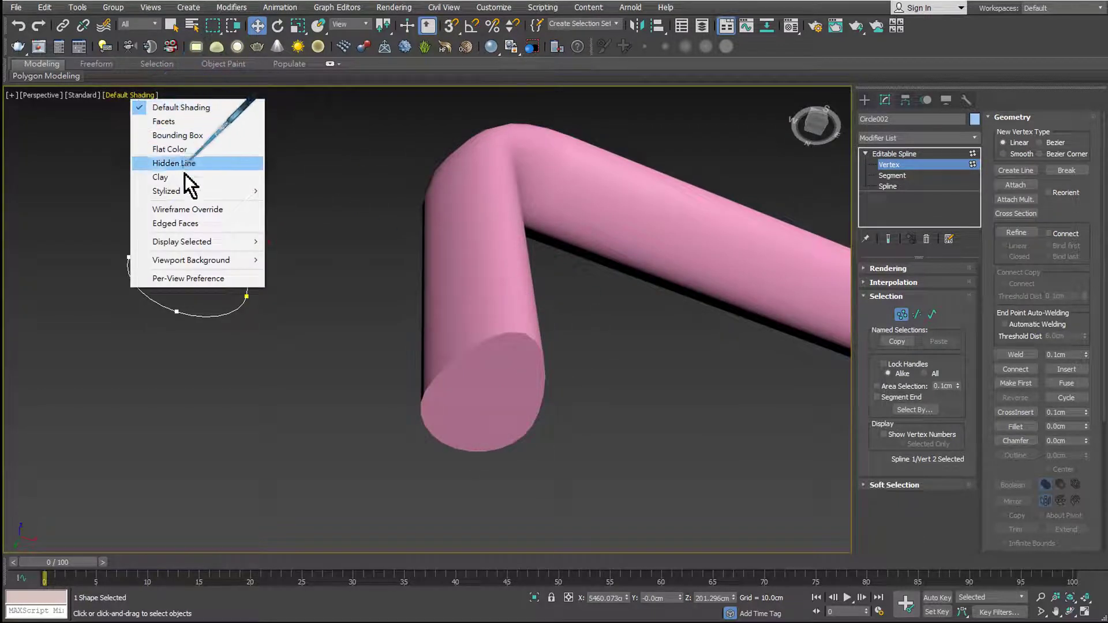
- Switch to Edged Faces and drag Circle002's top vertex down along Z into a crescent
{"action": "left_click", "coordinate": [197, 223]}
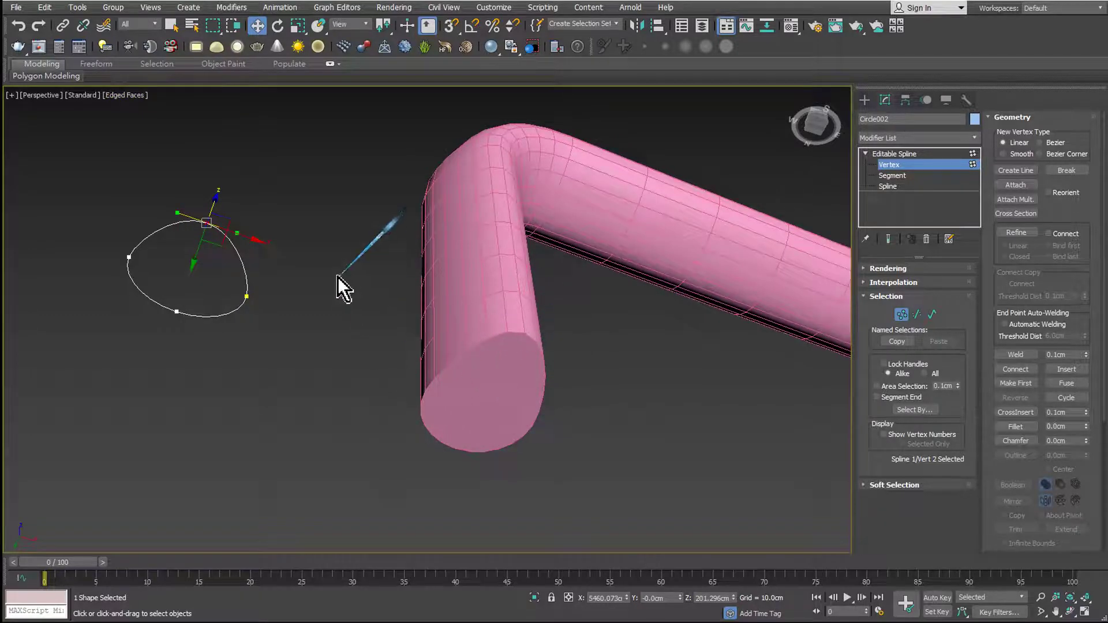
{"action": "mouse_move", "coordinate": [337, 275]}
{"action": "middle_mouse_down", "text": "alt"}
{"action": "mouse_move", "coordinate": [337, 295]}
{"action": "mouse_move", "coordinate": [321, 223]}
{"action": "middle_mouse_up", "text": "alt"}
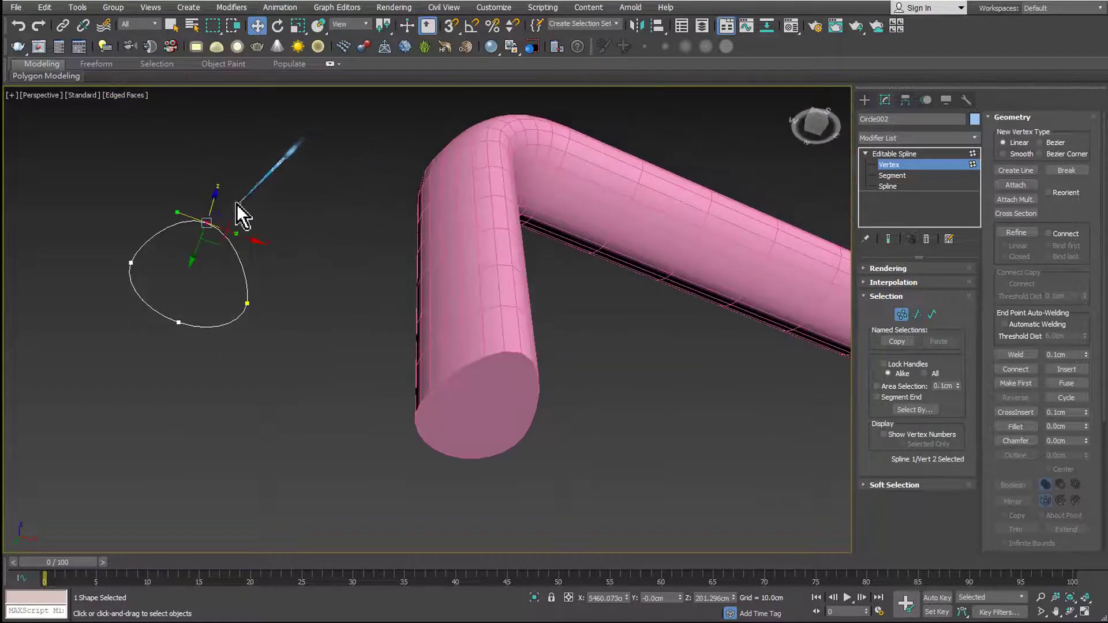
{"action": "left_click_drag", "start_coordinate": [213, 202], "coordinate": [202, 280]}
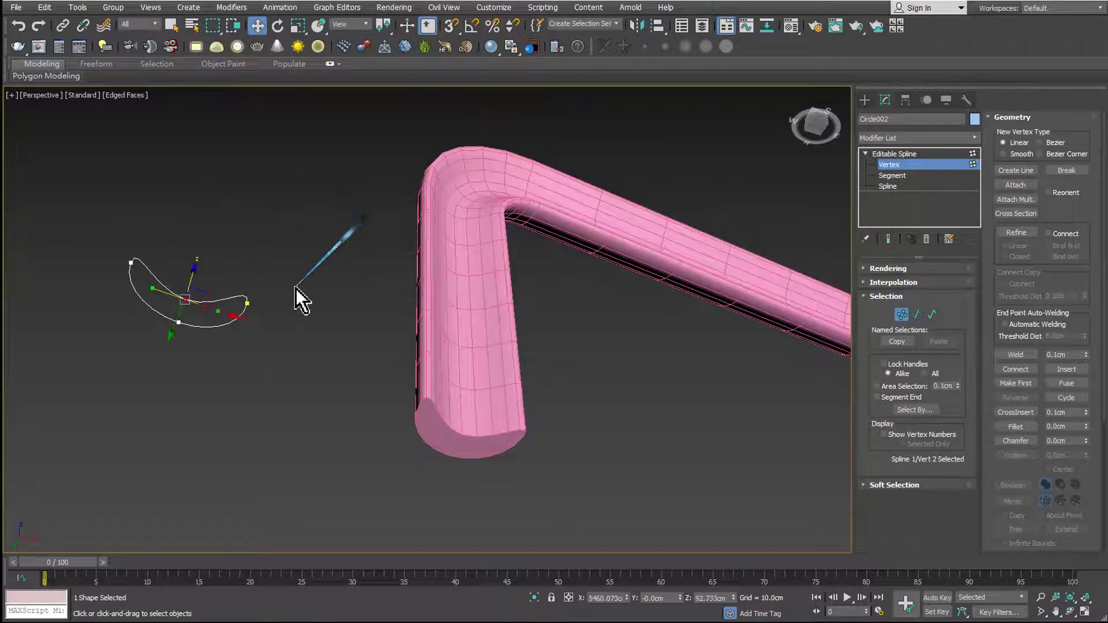
{"action": "middle_click_drag", "start_coordinate": [296, 288], "coordinate": [288, 337], "text": "alt"}
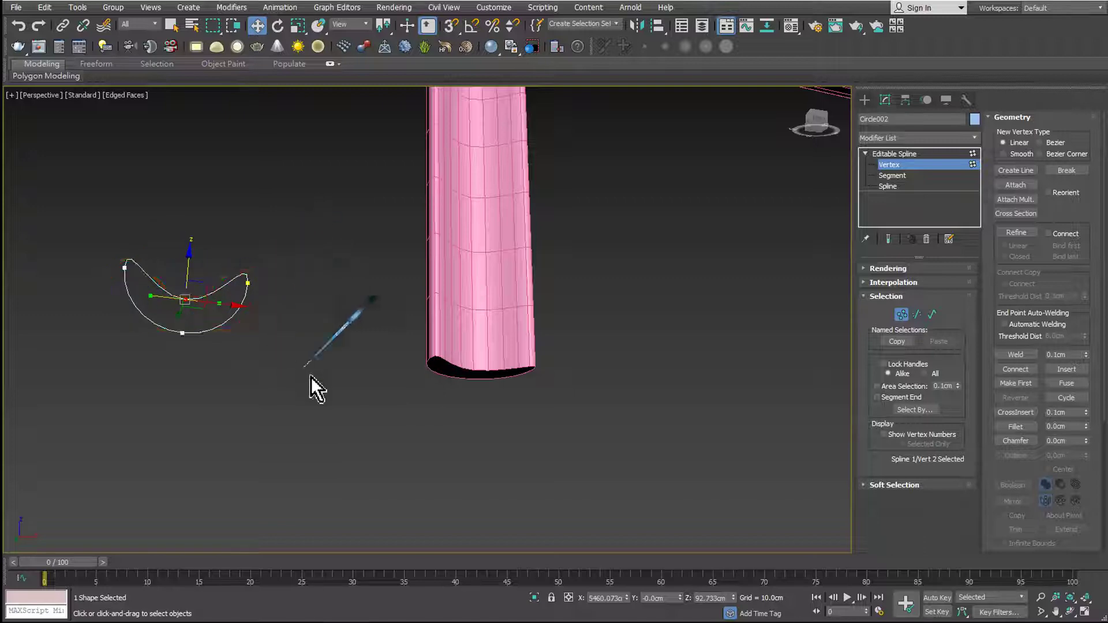
{"action": "middle_click_drag", "start_coordinate": [520, 453], "coordinate": [537, 398], "text": "alt"}
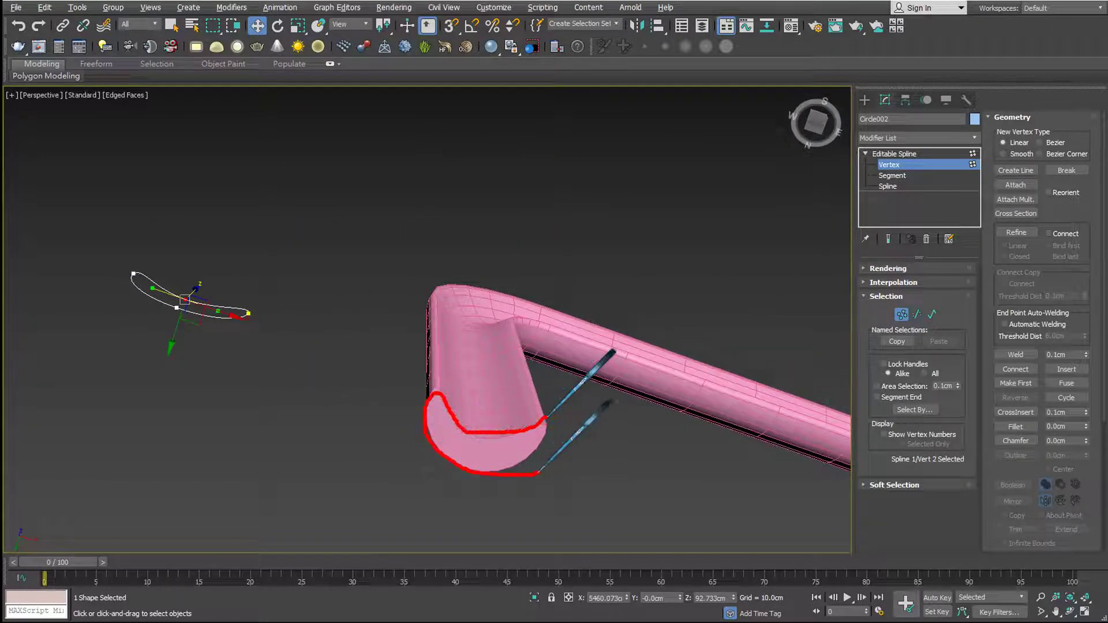
{"action": "mouse_move", "coordinate": [536, 314]}
{"action": "middle_mouse_down", "text": "alt"}
{"action": "mouse_move", "coordinate": [534, 376]}
{"action": "mouse_move", "coordinate": [482, 315]}
{"action": "mouse_move", "coordinate": [502, 322]}
{"action": "mouse_move", "coordinate": [440, 291]}
{"action": "mouse_move", "coordinate": [401, 345]}
{"action": "middle_mouse_up", "text": "alt"}
{"action": "scroll", "coordinate": [397, 334], "scroll_direction": "up", "scroll_amount": 3}
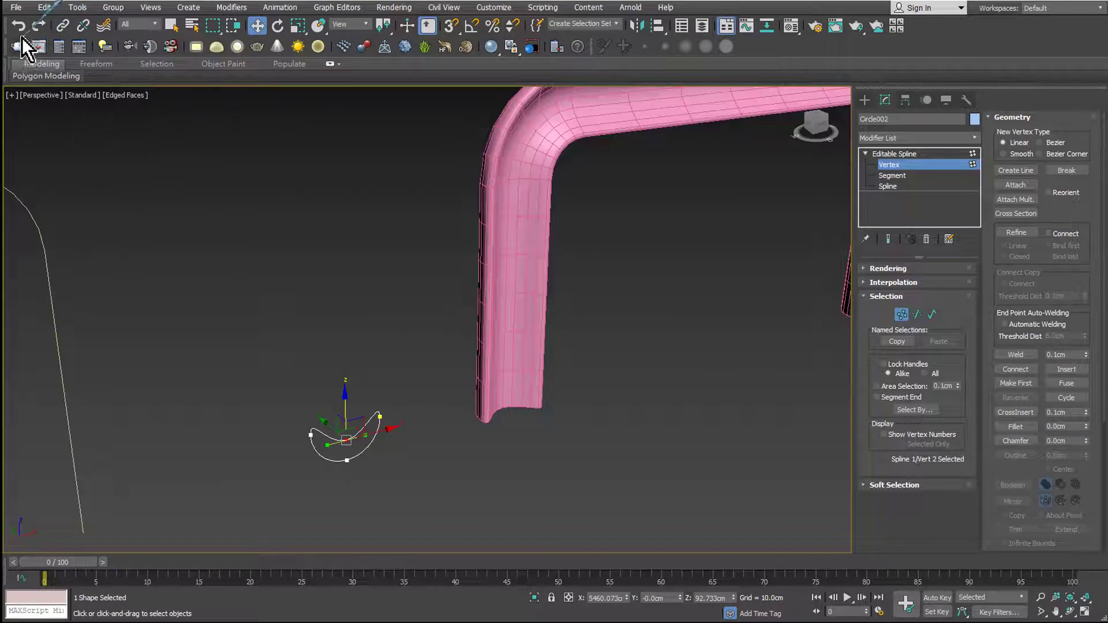
- Undo the two vertex moves, then reframe the view on the round circle and pipe
{"action": "left_click", "coordinate": [19, 28]}
{"action": "left_click", "coordinate": [18, 29]}
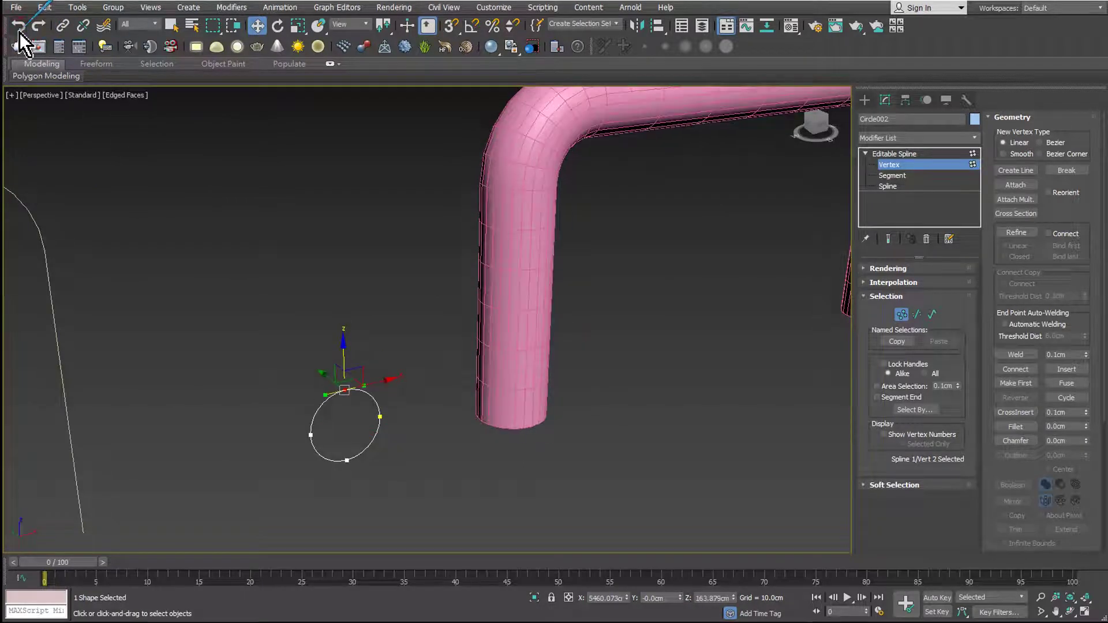
{"action": "middle_click_drag", "start_coordinate": [426, 341], "coordinate": [409, 290]}
{"action": "scroll", "coordinate": [368, 363], "scroll_direction": "up", "scroll_amount": 2}
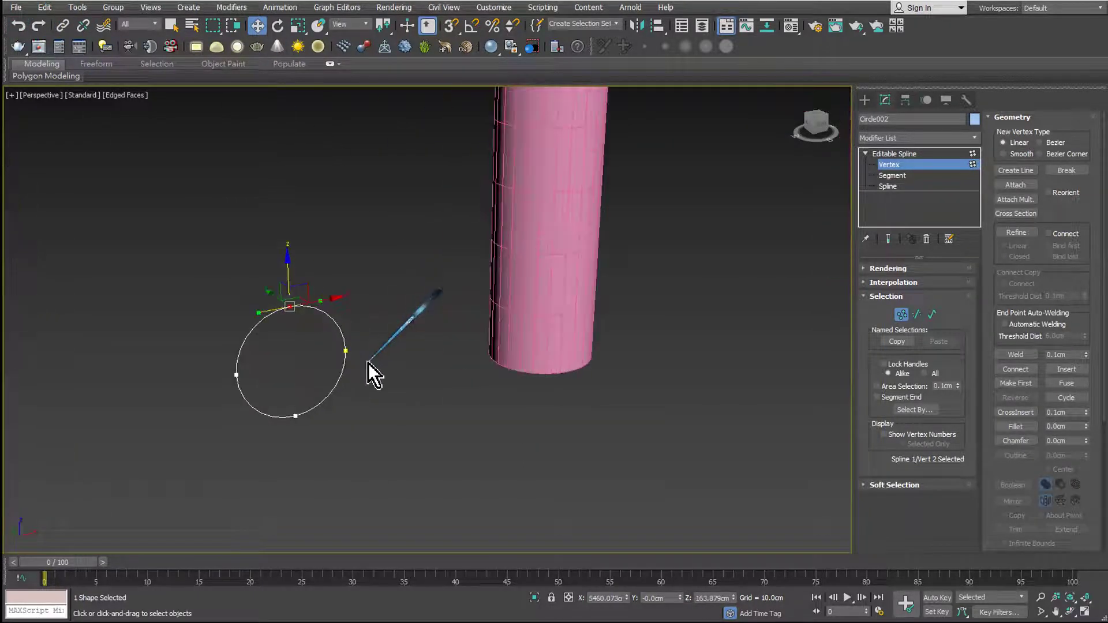
{"action": "middle_click_drag", "start_coordinate": [492, 362], "coordinate": [334, 344], "text": "alt"}
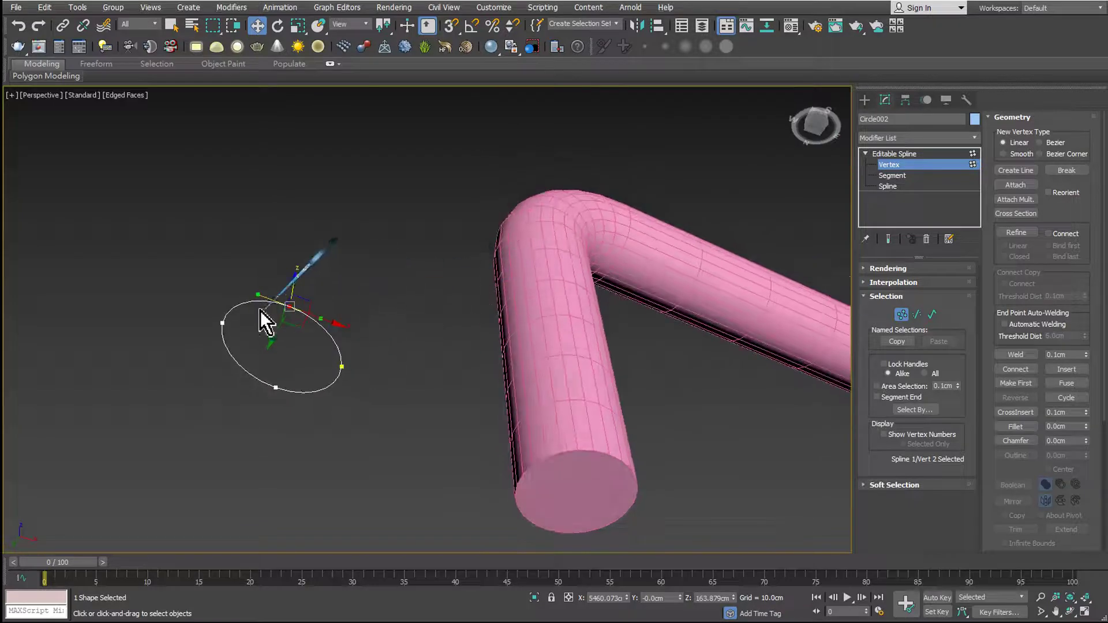
{"action": "middle_click_drag", "start_coordinate": [453, 370], "coordinate": [312, 230]}
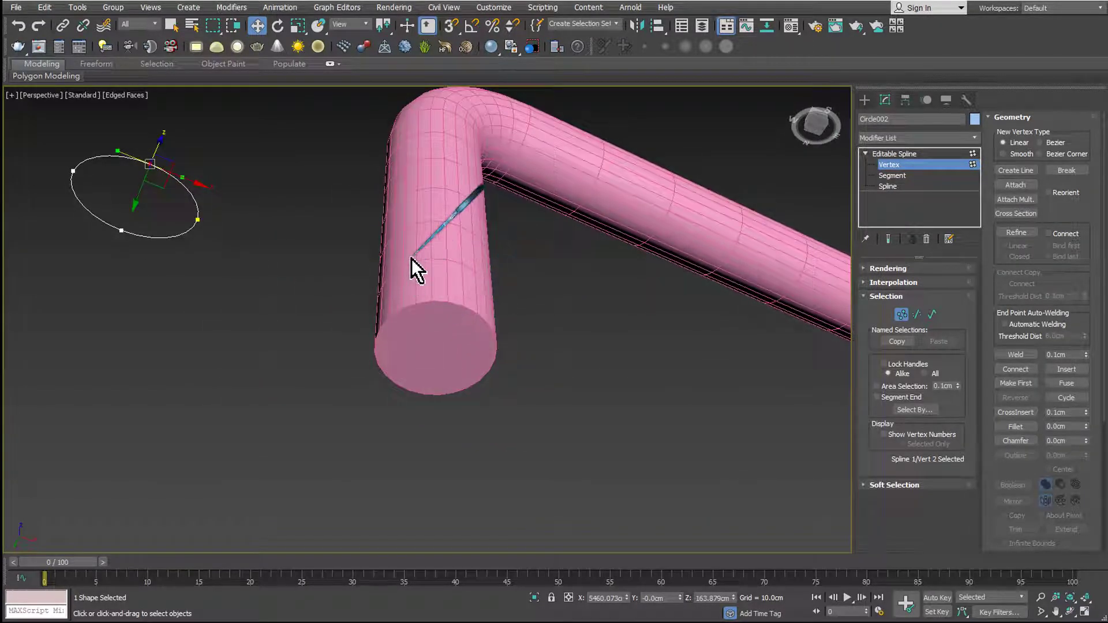
{"action": "mouse_move", "coordinate": [289, 283]}
{"action": "middle_mouse_down"}
{"action": "mouse_move", "coordinate": [374, 317]}
{"action": "mouse_move", "coordinate": [379, 348]}
{"action": "middle_mouse_up"}
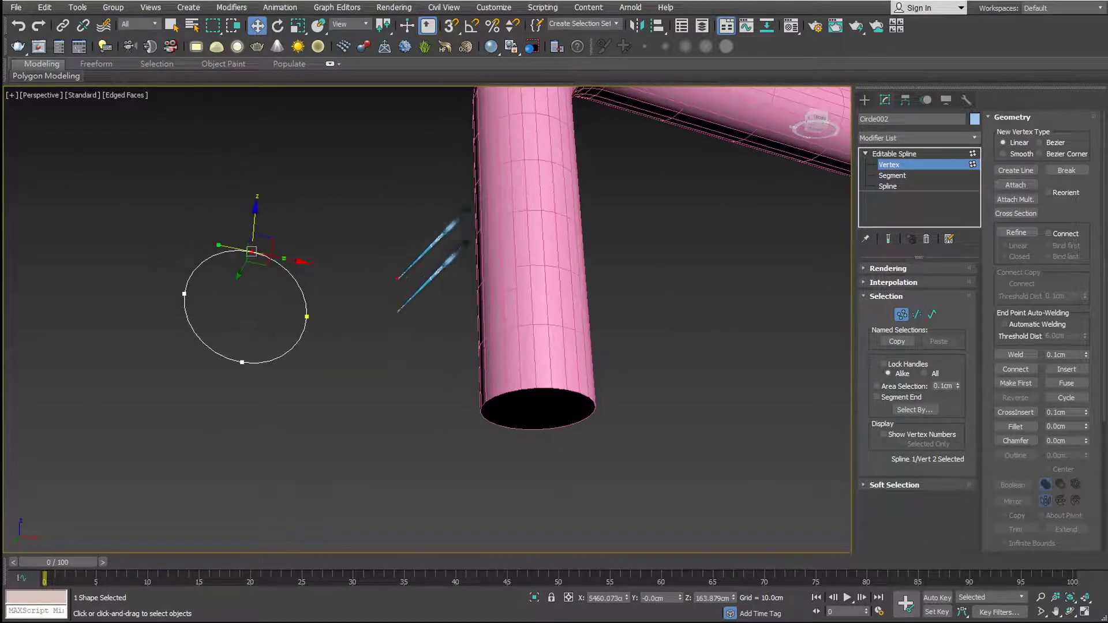
{"action": "mouse_move", "coordinate": [397, 278]}
{"action": "left_mouse_down"}
{"action": "mouse_move", "coordinate": [314, 288]}
{"action": "mouse_move", "coordinate": [348, 313]}
{"action": "left_mouse_up"}
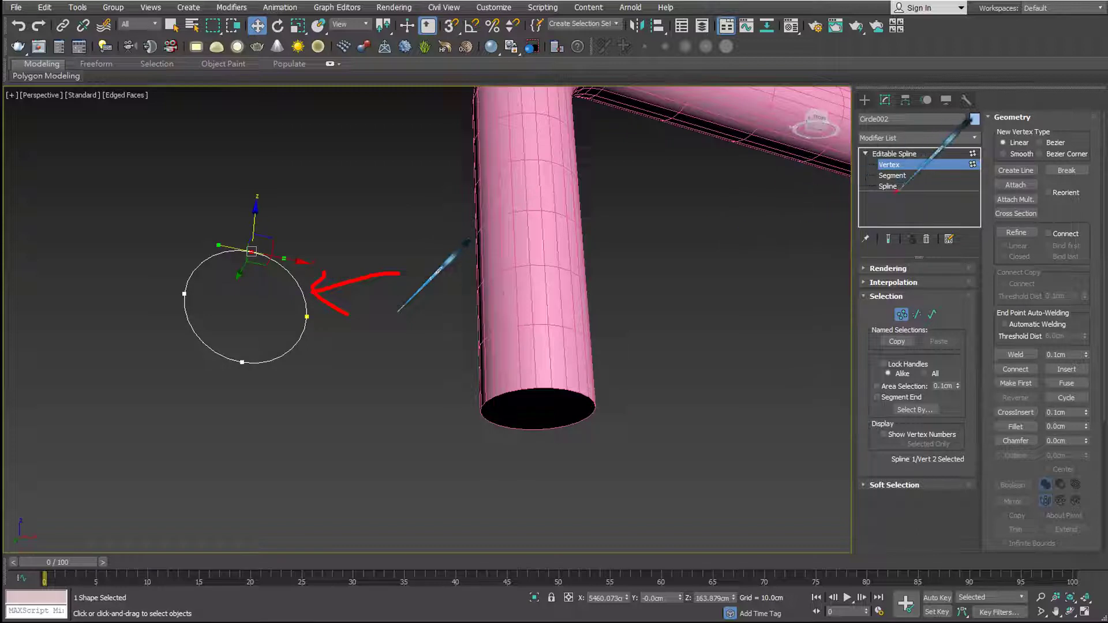
{"action": "left_click_drag", "start_coordinate": [900, 177], "coordinate": [911, 186]}
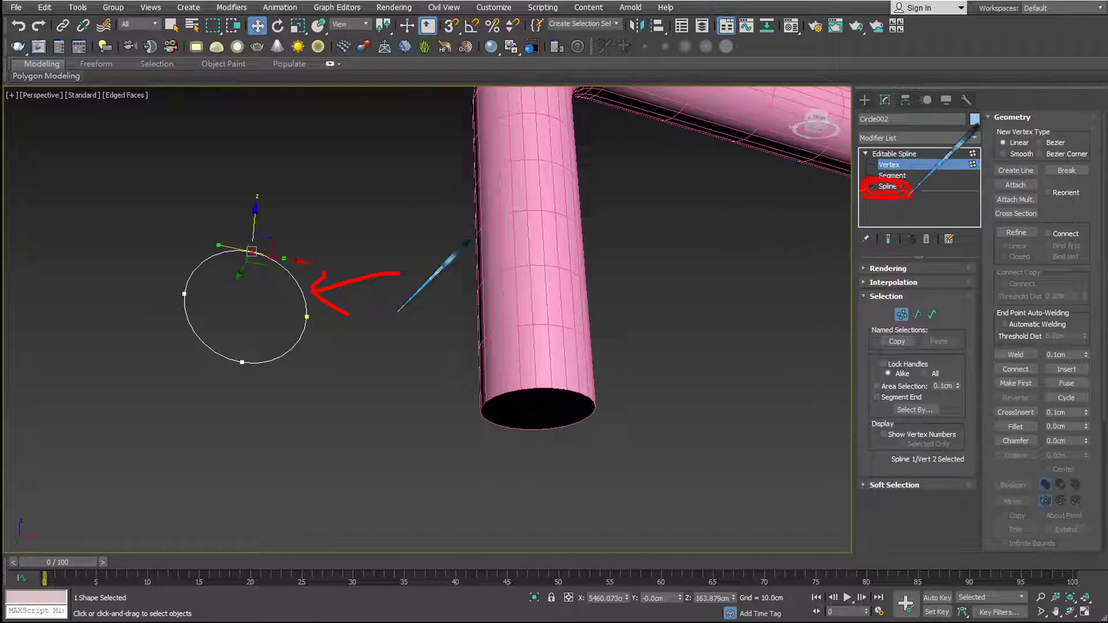
{"action": "key", "text": "Escape"}
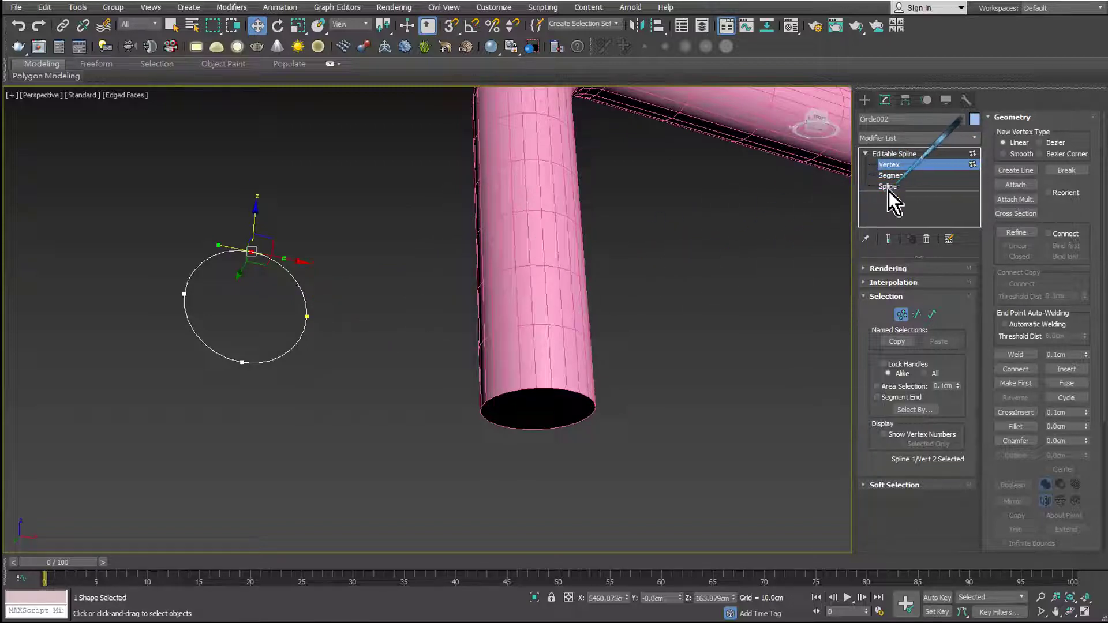
- Select Circle002's spline at Spline level and enter an Outline amount of 5
{"action": "left_click", "coordinate": [887, 186]}
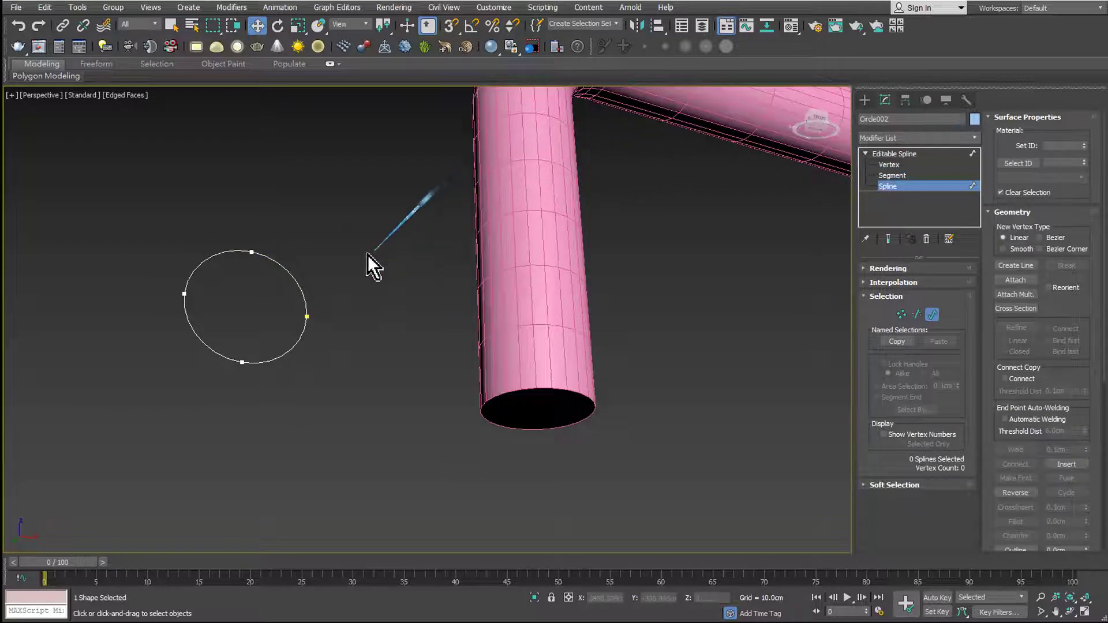
{"action": "left_click", "coordinate": [305, 291]}
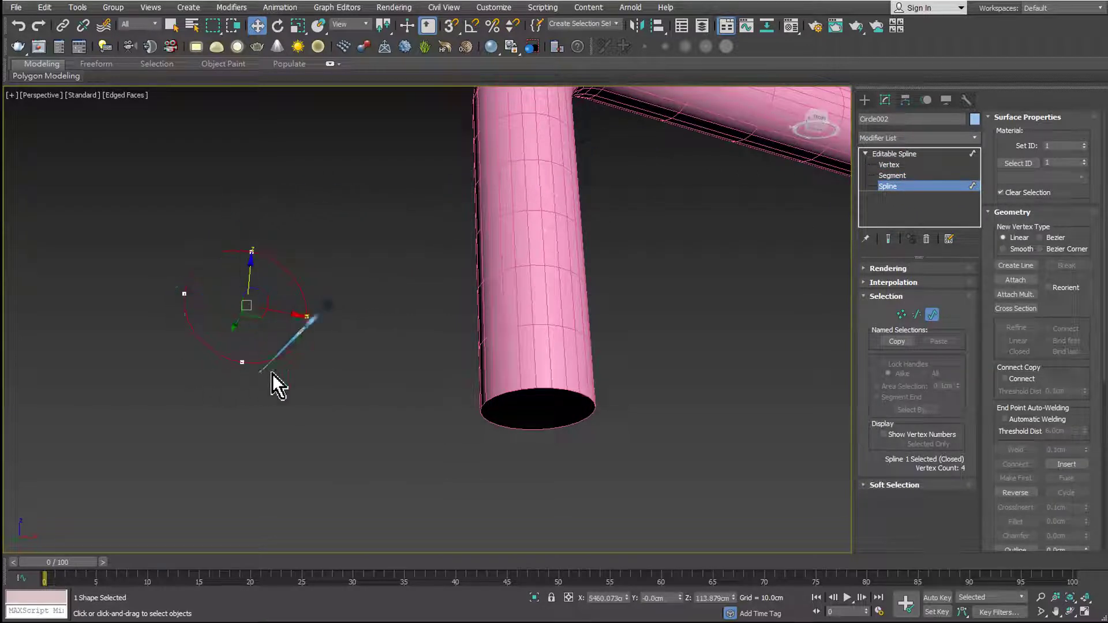
{"action": "mouse_move", "coordinate": [369, 380]}
{"action": "middle_mouse_down", "text": "alt"}
{"action": "mouse_move", "coordinate": [527, 348]}
{"action": "mouse_move", "coordinate": [579, 372]}
{"action": "middle_mouse_up", "text": "alt"}
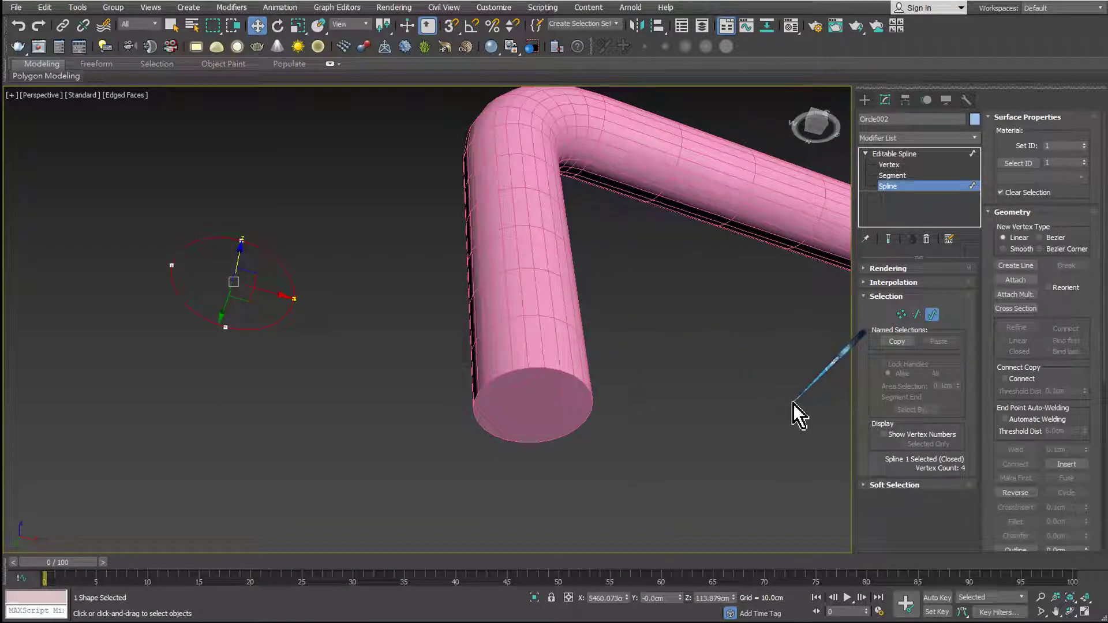
{"action": "left_click_drag", "start_coordinate": [992, 485], "coordinate": [997, 352]}
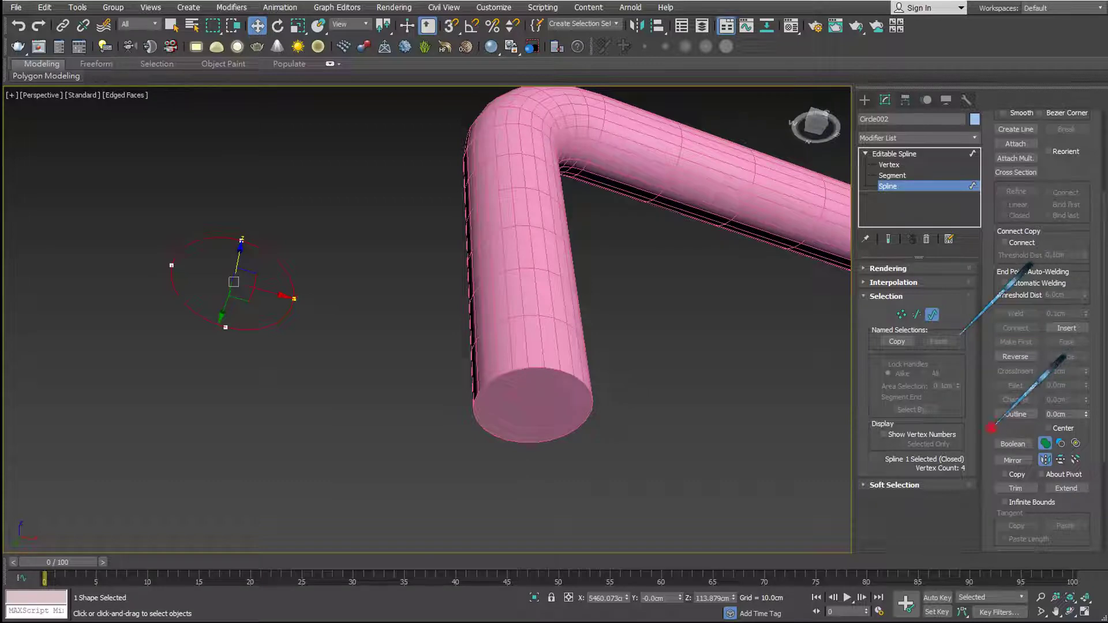
{"action": "left_click_drag", "start_coordinate": [990, 427], "coordinate": [1059, 425]}
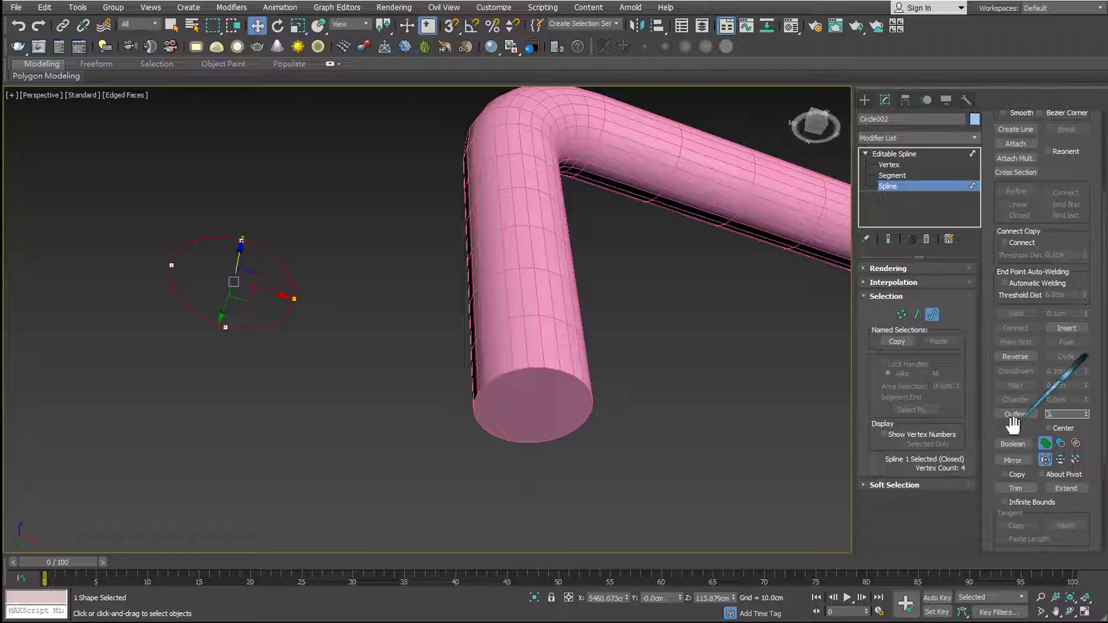
- Apply the 5-unit outline to hollow the pipe and centre both circles in view
{"action": "key", "text": "Return"}
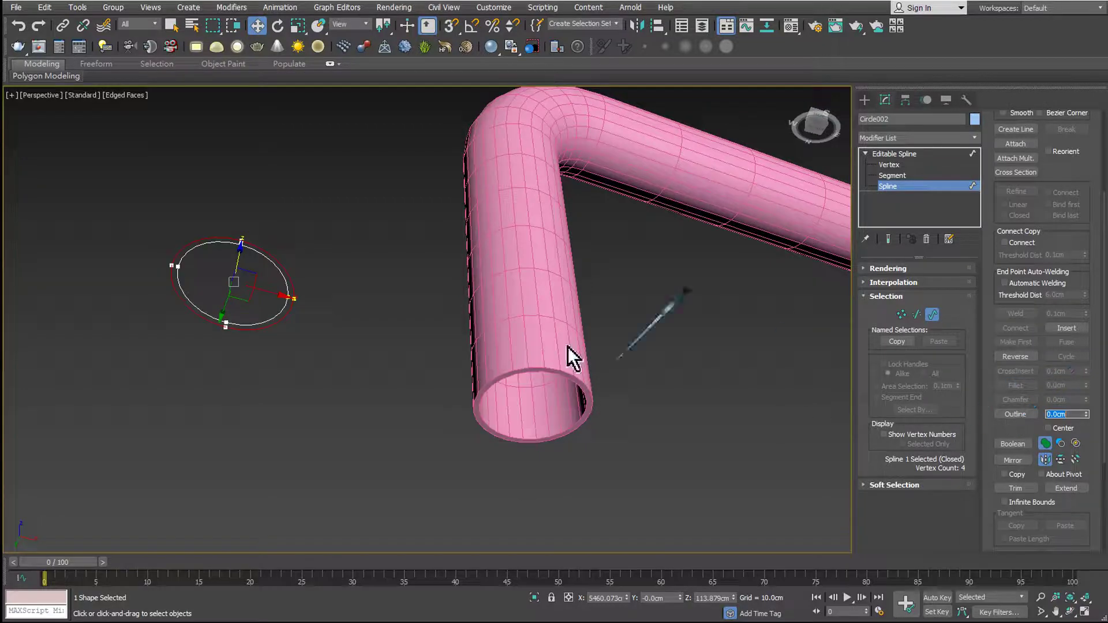
{"action": "scroll", "coordinate": [324, 306], "scroll_direction": "up", "scroll_amount": 5}
{"action": "scroll", "coordinate": [281, 303], "scroll_direction": "up", "scroll_amount": 5}
{"action": "middle_click_drag", "start_coordinate": [334, 306], "coordinate": [468, 291]}
{"action": "left_click_drag", "start_coordinate": [470, 305], "coordinate": [479, 388]}
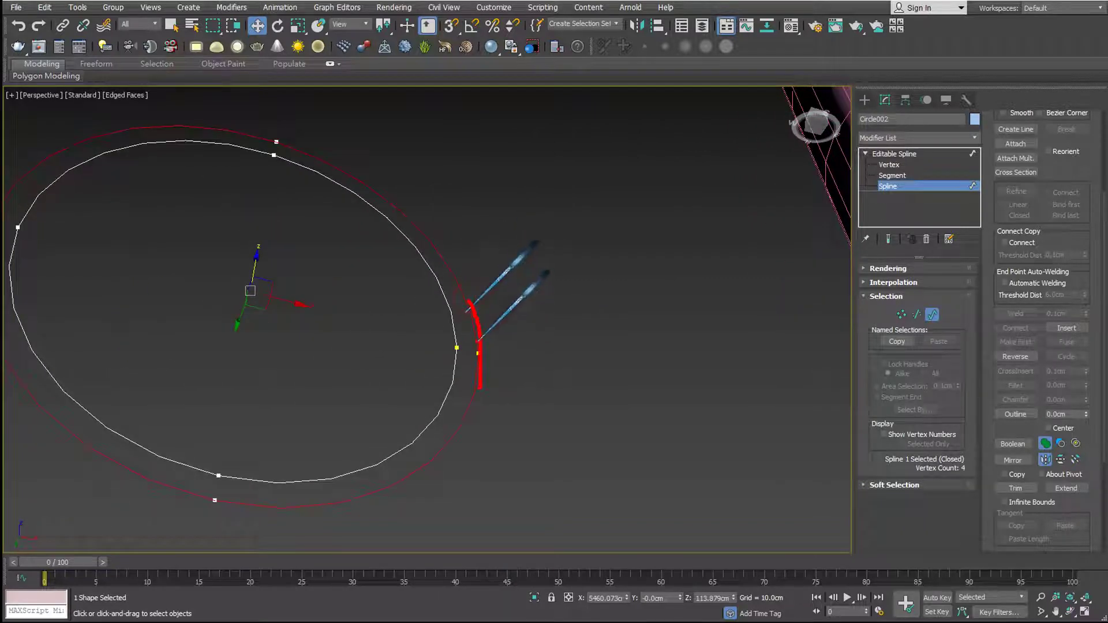
{"action": "mouse_move", "coordinate": [475, 337]}
{"action": "left_mouse_down"}
{"action": "mouse_move", "coordinate": [439, 342]}
{"action": "mouse_move", "coordinate": [455, 356]}
{"action": "left_mouse_up"}
{"action": "mouse_move", "coordinate": [449, 265]}
{"action": "left_mouse_down"}
{"action": "mouse_move", "coordinate": [420, 297]}
{"action": "mouse_move", "coordinate": [462, 264]}
{"action": "left_mouse_up"}
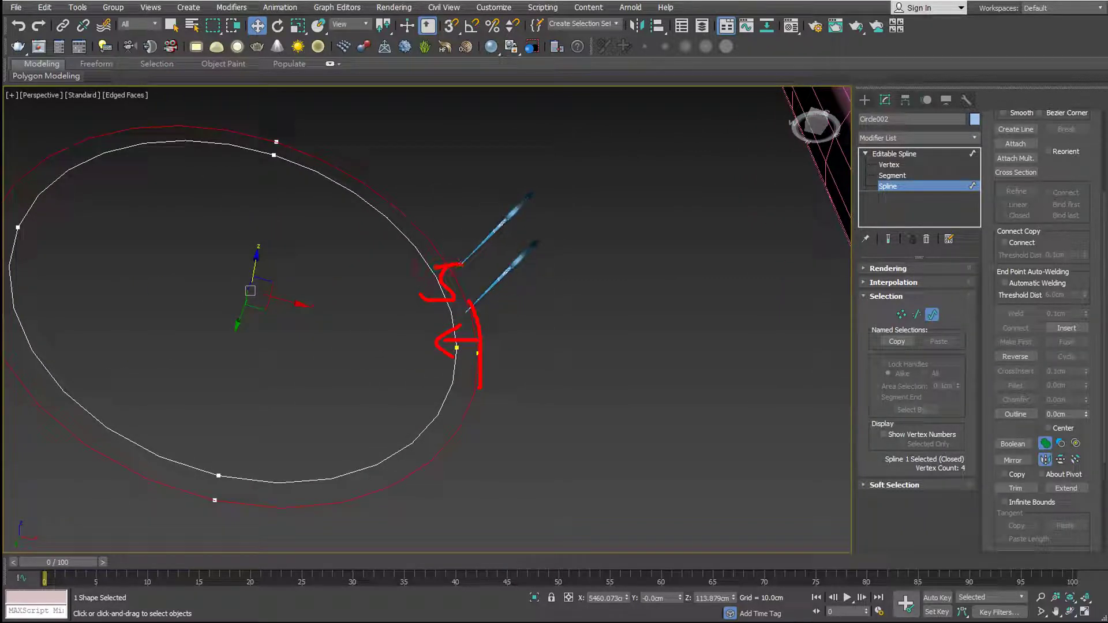
{"action": "key", "text": "Escape"}
- Zoom in and annotate the hollow pipe's rim
{"action": "scroll", "coordinate": [456, 277], "scroll_direction": "down", "scroll_amount": 3}
{"action": "scroll", "coordinate": [248, 291], "scroll_direction": "down", "scroll_amount": 2}
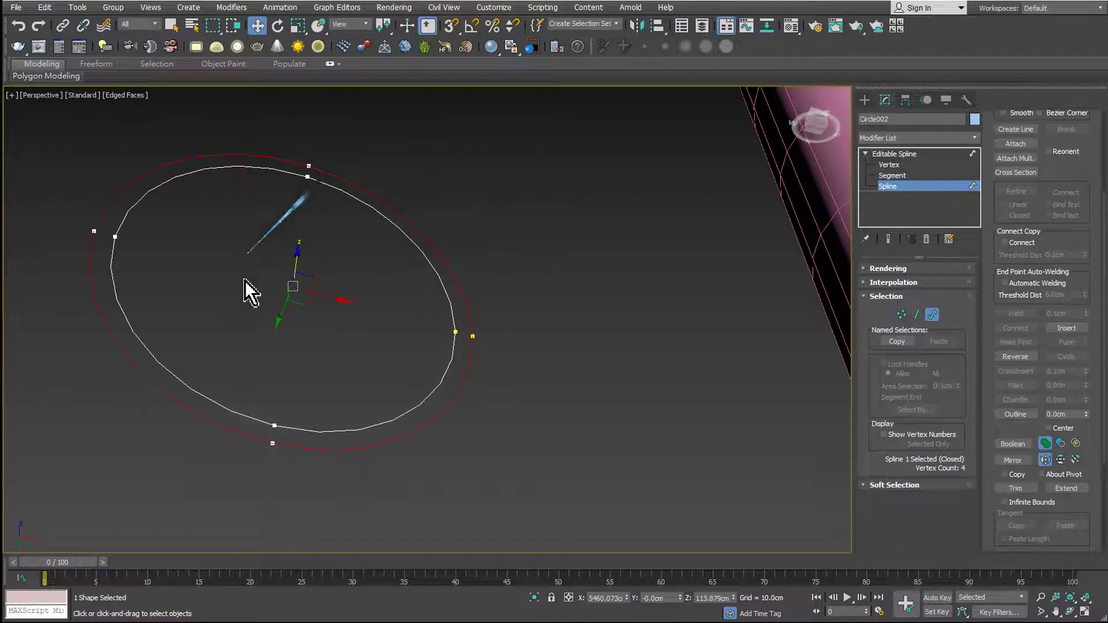
{"action": "scroll", "coordinate": [319, 326], "scroll_direction": "down", "scroll_amount": 4}
{"action": "scroll", "coordinate": [319, 326], "scroll_direction": "down", "scroll_amount": 2}
{"action": "scroll", "coordinate": [581, 415], "scroll_direction": "up", "scroll_amount": 3}
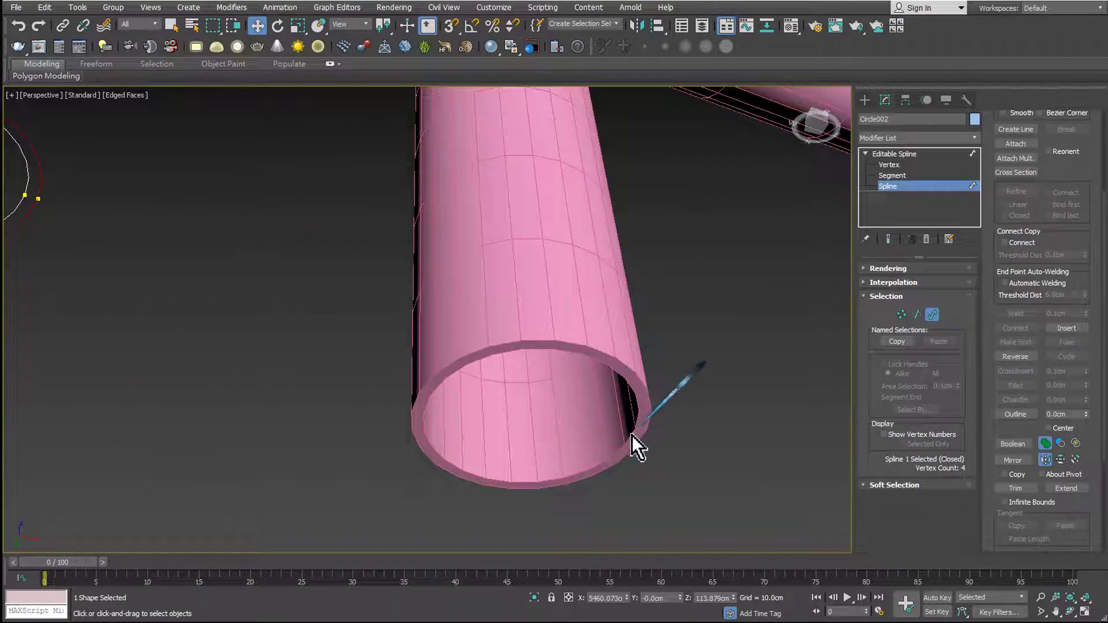
{"action": "mouse_move", "coordinate": [635, 426]}
{"action": "left_mouse_down"}
{"action": "mouse_move", "coordinate": [625, 434]}
{"action": "mouse_move", "coordinate": [637, 444]}
{"action": "mouse_move", "coordinate": [651, 437]}
{"action": "left_mouse_up"}
{"action": "key", "text": "Escape"}
- Annotate the circle profile, marking its inner loop and crossing out the inside
{"action": "middle_click_drag", "start_coordinate": [235, 346], "coordinate": [556, 408]}
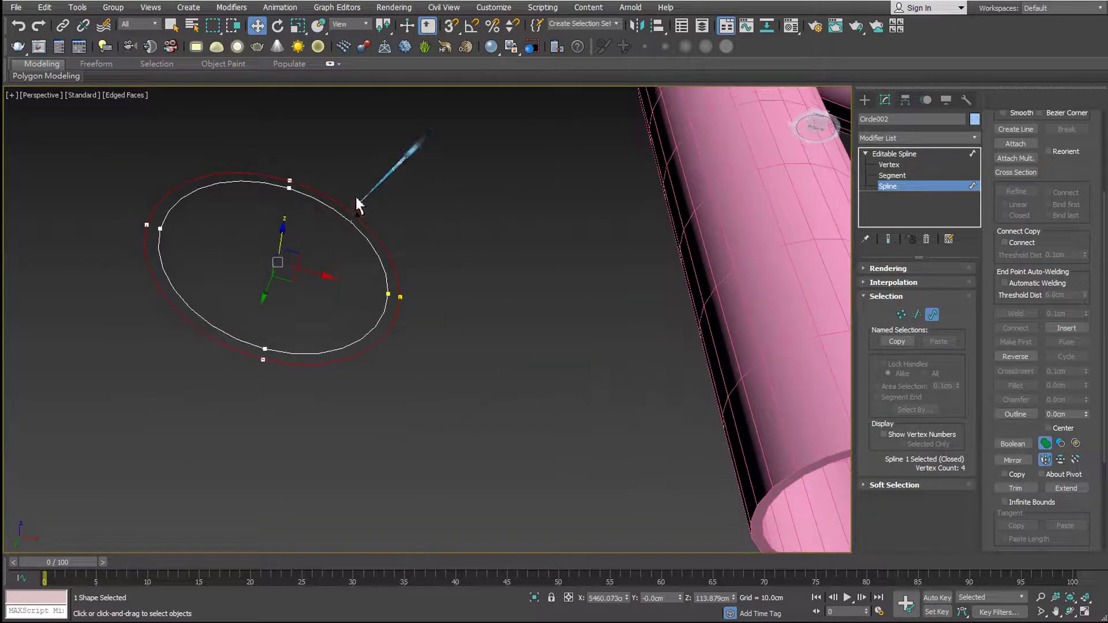
{"action": "mouse_move", "coordinate": [318, 180]}
{"action": "left_mouse_down"}
{"action": "mouse_move", "coordinate": [257, 172]}
{"action": "mouse_move", "coordinate": [161, 267]}
{"action": "mouse_move", "coordinate": [396, 292]}
{"action": "mouse_move", "coordinate": [358, 182]}
{"action": "mouse_move", "coordinate": [179, 228]}
{"action": "mouse_move", "coordinate": [321, 321]}
{"action": "mouse_move", "coordinate": [340, 205]}
{"action": "left_mouse_up"}
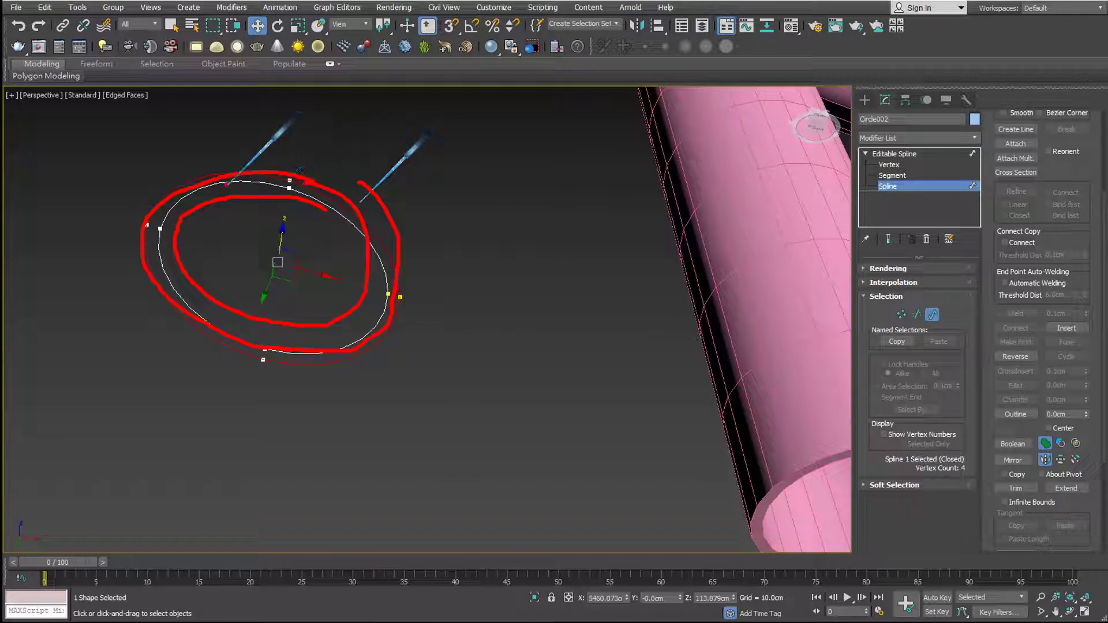
{"action": "mouse_move", "coordinate": [196, 191]}
{"action": "left_mouse_down"}
{"action": "mouse_move", "coordinate": [164, 212]}
{"action": "mouse_move", "coordinate": [158, 252]}
{"action": "left_mouse_up"}
{"action": "left_click_drag", "start_coordinate": [171, 264], "coordinate": [174, 287]}
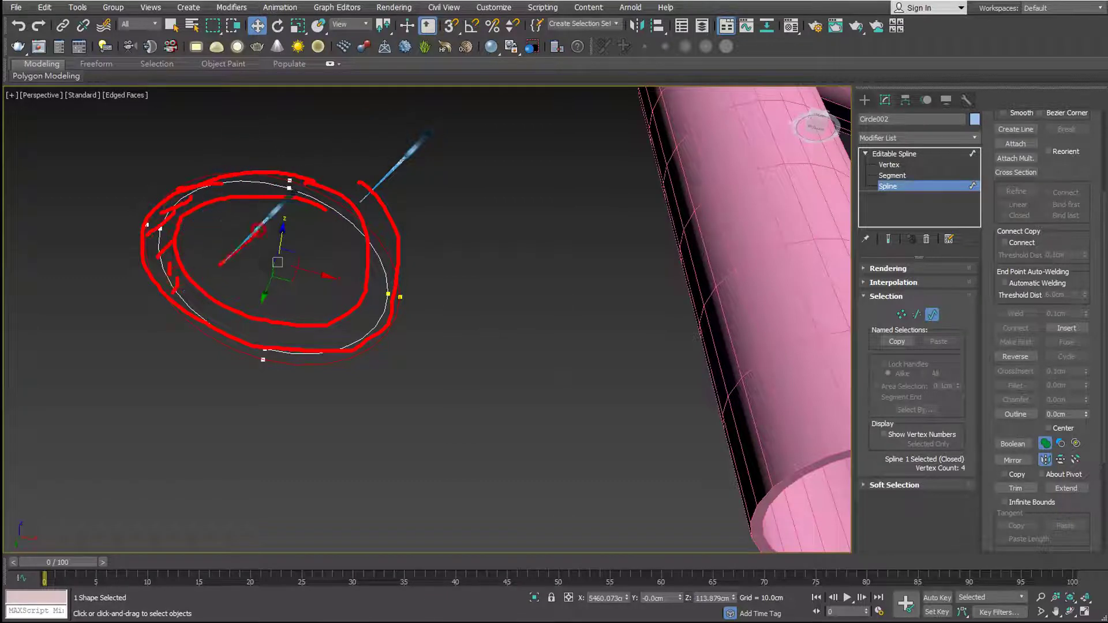
{"action": "left_click_drag", "start_coordinate": [221, 227], "coordinate": [255, 264]}
{"action": "key", "text": "Escape"}
- Deselect the circle spline and switch to Select and Uniform Scale, viewing the circle face-on
{"action": "mouse_move", "coordinate": [458, 227]}
{"action": "middle_mouse_down", "text": "alt"}
{"action": "mouse_move", "coordinate": [390, 248]}
{"action": "mouse_move", "coordinate": [400, 242]}
{"action": "middle_mouse_up", "text": "alt"}
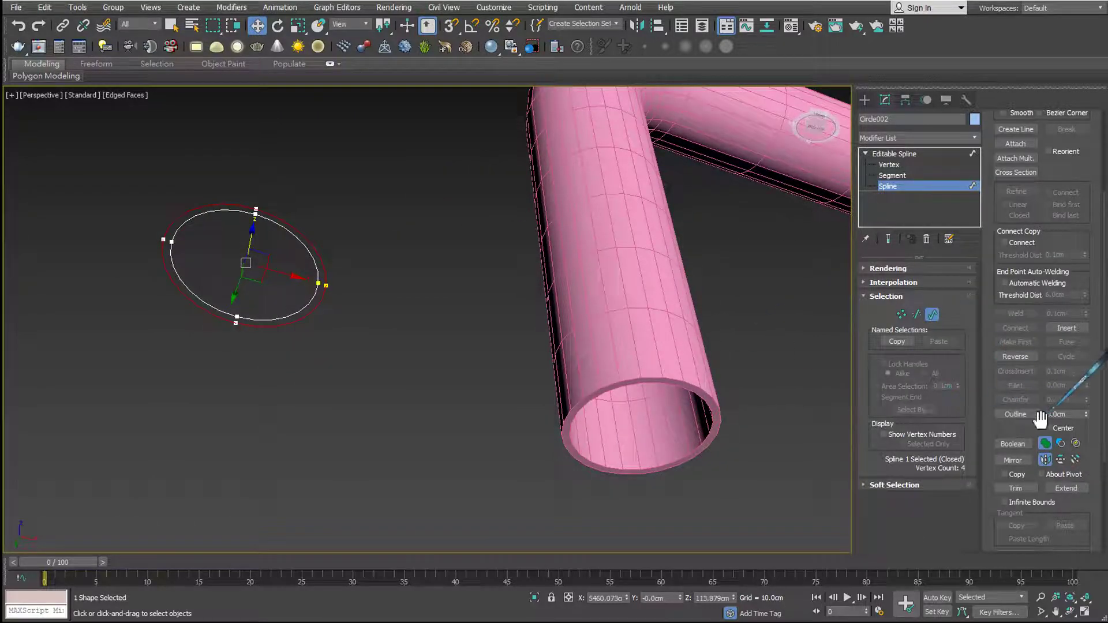
{"action": "scroll", "coordinate": [414, 356], "scroll_direction": "up", "scroll_amount": 1}
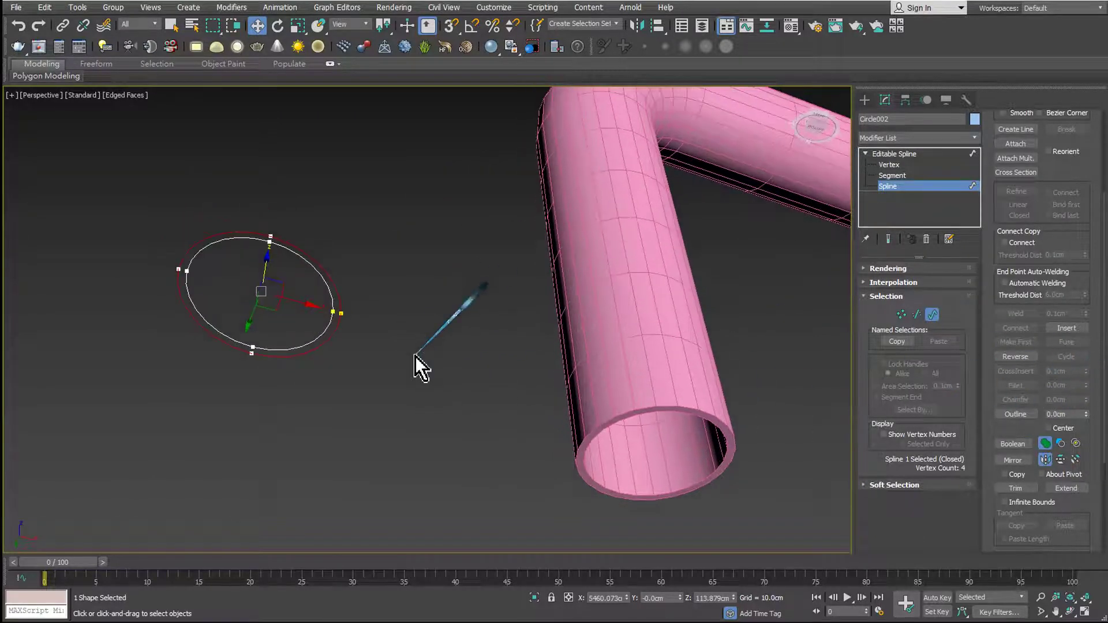
{"action": "scroll", "coordinate": [378, 316], "scroll_direction": "up", "scroll_amount": 2}
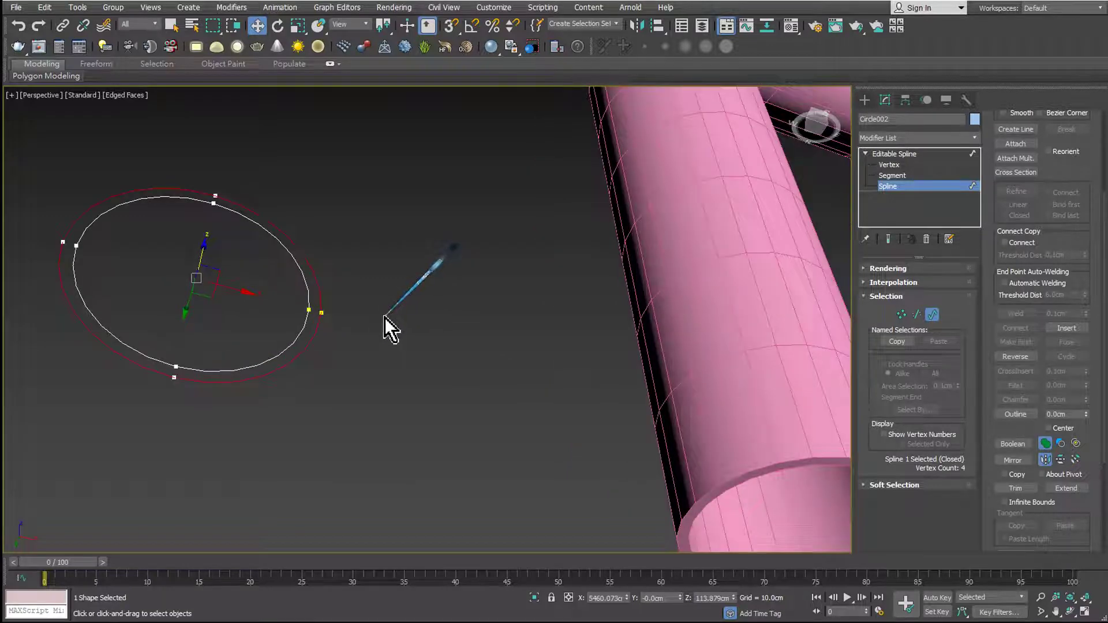
{"action": "scroll", "coordinate": [376, 316], "scroll_direction": "down", "scroll_amount": 2}
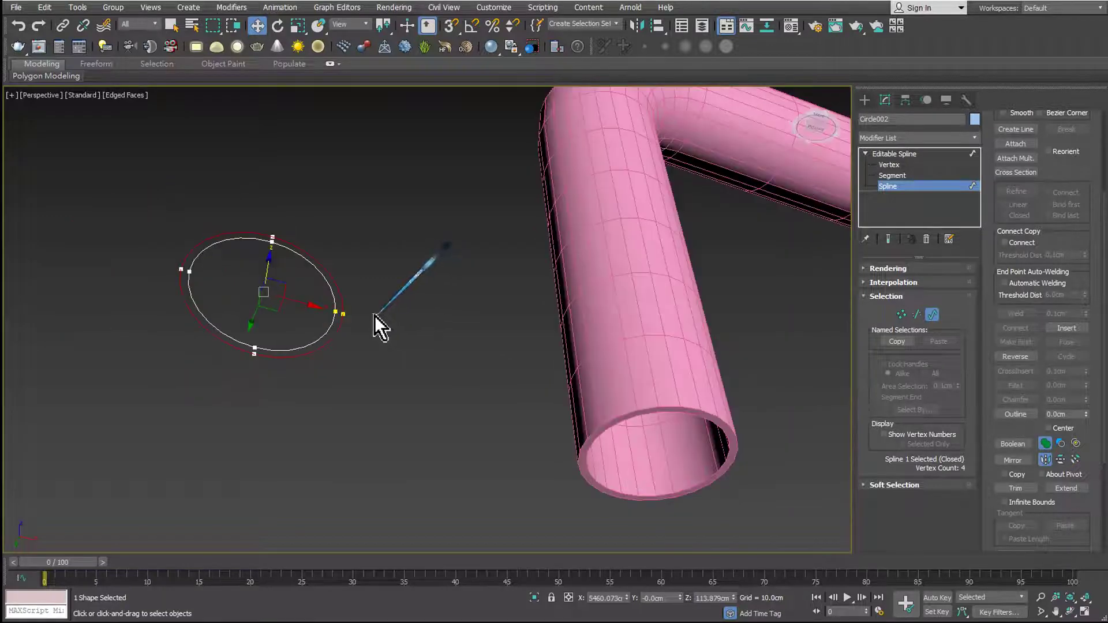
{"action": "scroll", "coordinate": [329, 294], "scroll_direction": "up", "scroll_amount": 2}
{"action": "left_click", "coordinate": [321, 299]}
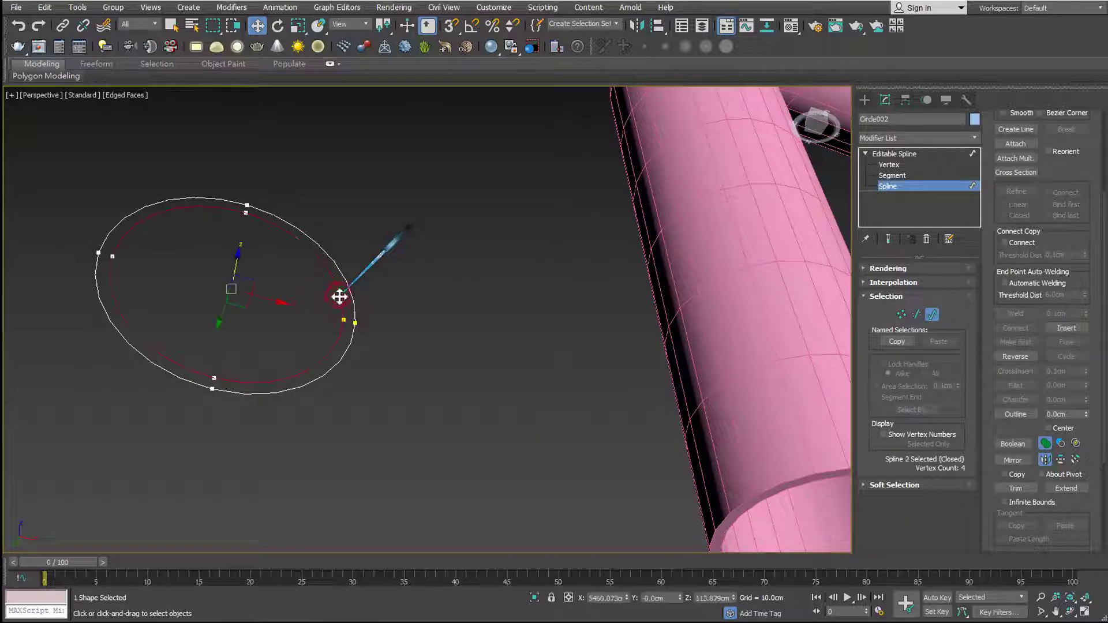
{"action": "scroll", "coordinate": [338, 274], "scroll_direction": "down", "scroll_amount": 1}
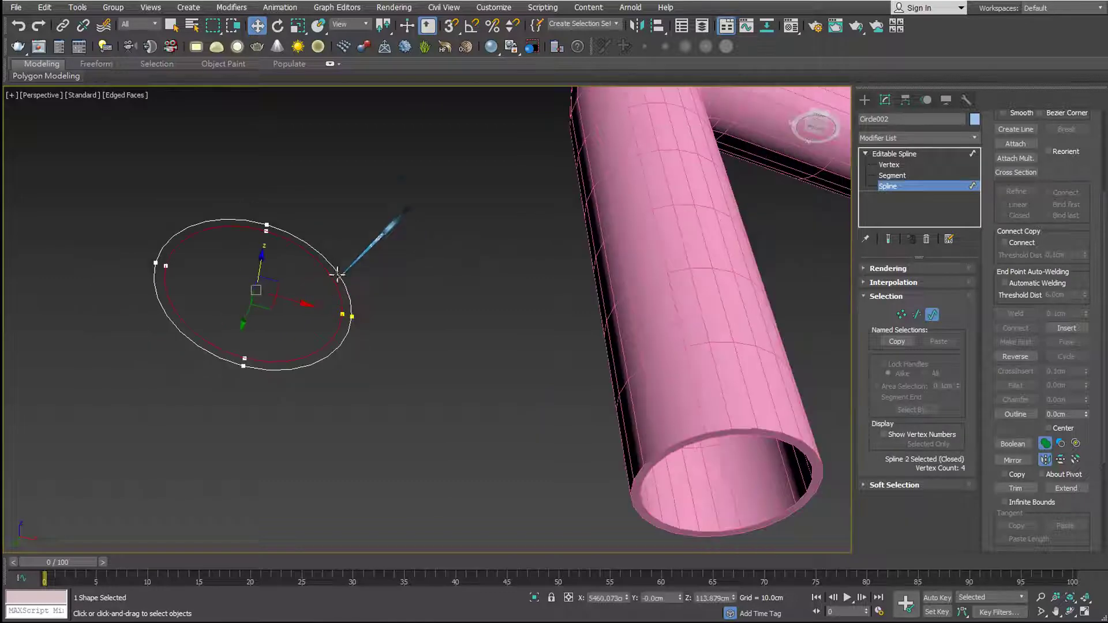
{"action": "left_click", "coordinate": [296, 27]}
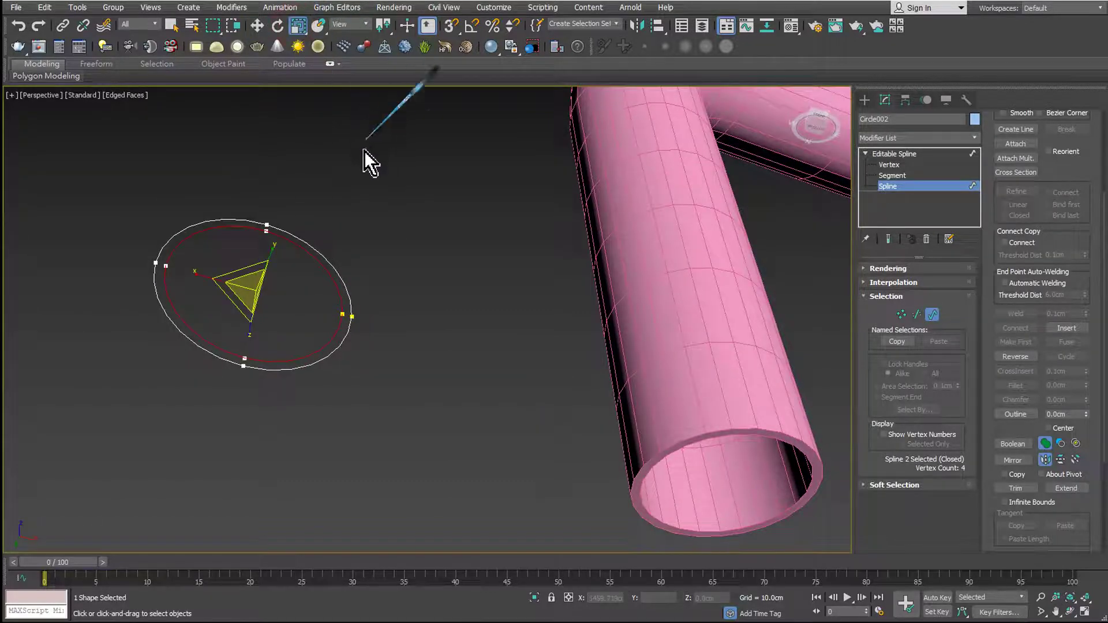
{"action": "middle_click_drag", "start_coordinate": [364, 150], "coordinate": [369, 275], "text": "alt"}
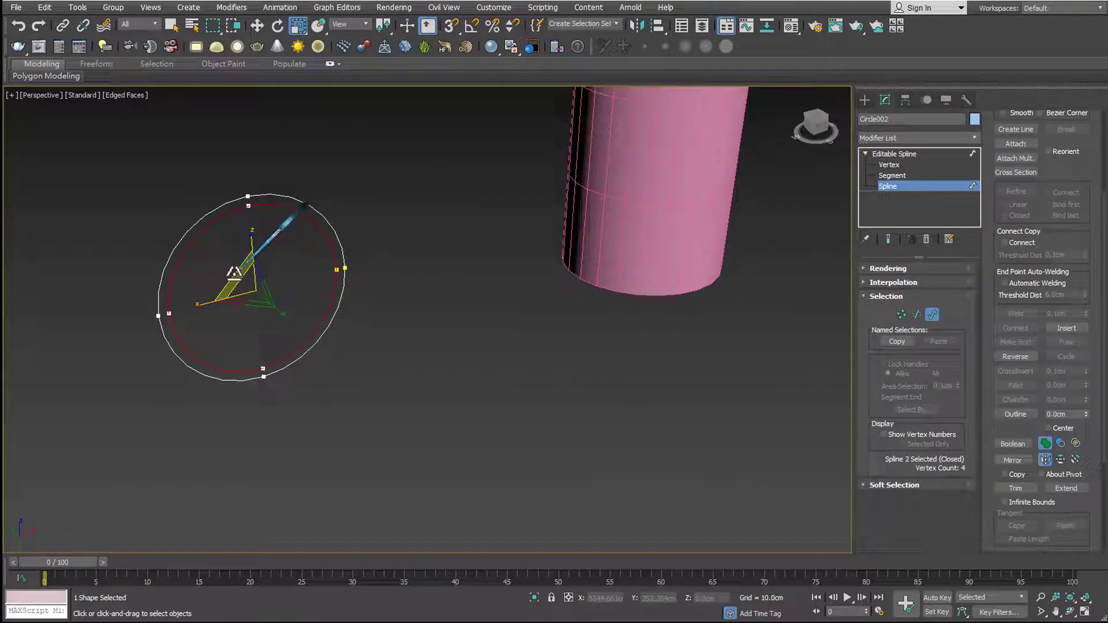
{"action": "mouse_move", "coordinate": [243, 285]}
{"action": "middle_mouse_down", "text": "alt"}
{"action": "mouse_move", "coordinate": [359, 323]}
{"action": "mouse_move", "coordinate": [373, 268]}
{"action": "mouse_move", "coordinate": [362, 255]}
{"action": "mouse_move", "coordinate": [353, 312]}
{"action": "mouse_move", "coordinate": [307, 347]}
{"action": "mouse_move", "coordinate": [358, 280]}
{"action": "mouse_move", "coordinate": [358, 248]}
{"action": "middle_mouse_up", "text": "alt"}
- Try shrinking the inner circle with uniform scale, then delete the inner spline
{"action": "left_click_drag", "start_coordinate": [239, 219], "coordinate": [243, 213]}
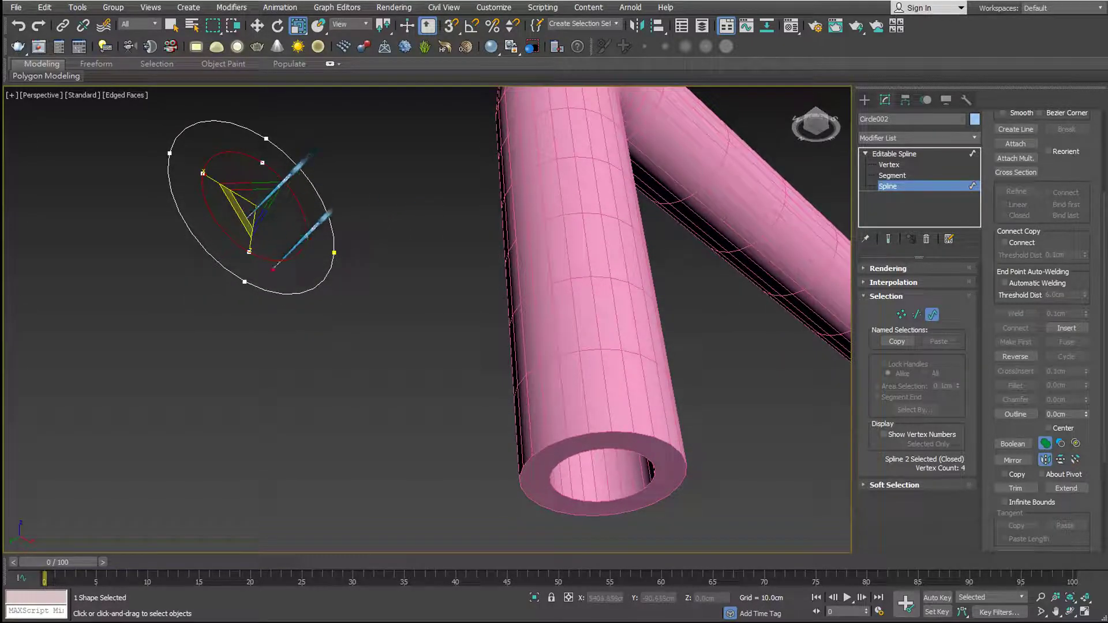
{"action": "left_click_drag", "start_coordinate": [280, 244], "coordinate": [313, 229]}
{"action": "left_click_drag", "start_coordinate": [571, 448], "coordinate": [600, 421]}
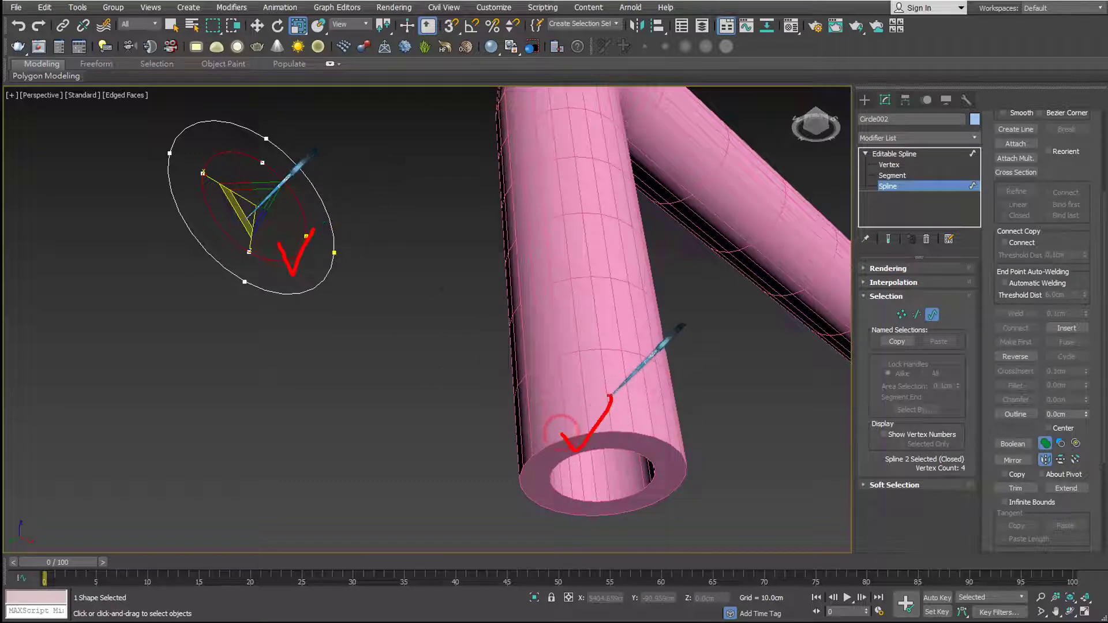
{"action": "key", "text": "Escape"}
{"action": "mouse_move", "coordinate": [235, 205]}
{"action": "left_mouse_down"}
{"action": "mouse_move", "coordinate": [247, 206]}
{"action": "mouse_move", "coordinate": [246, 229]}
{"action": "left_mouse_up"}
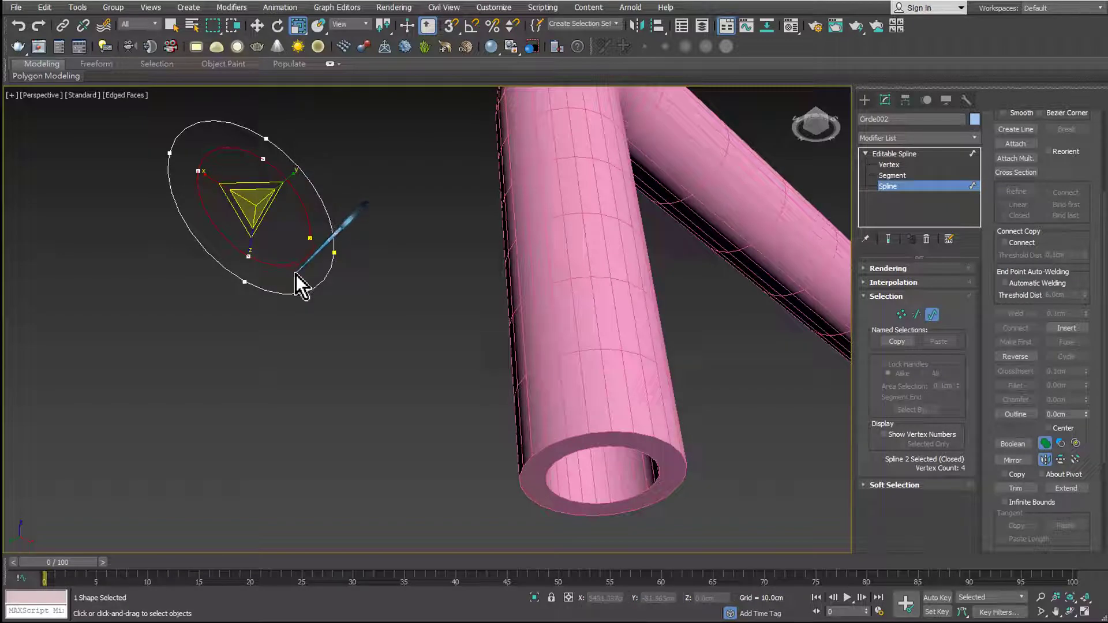
{"action": "key", "text": "Delete"}
{"action": "middle_click_drag", "start_coordinate": [369, 304], "coordinate": [352, 347]}
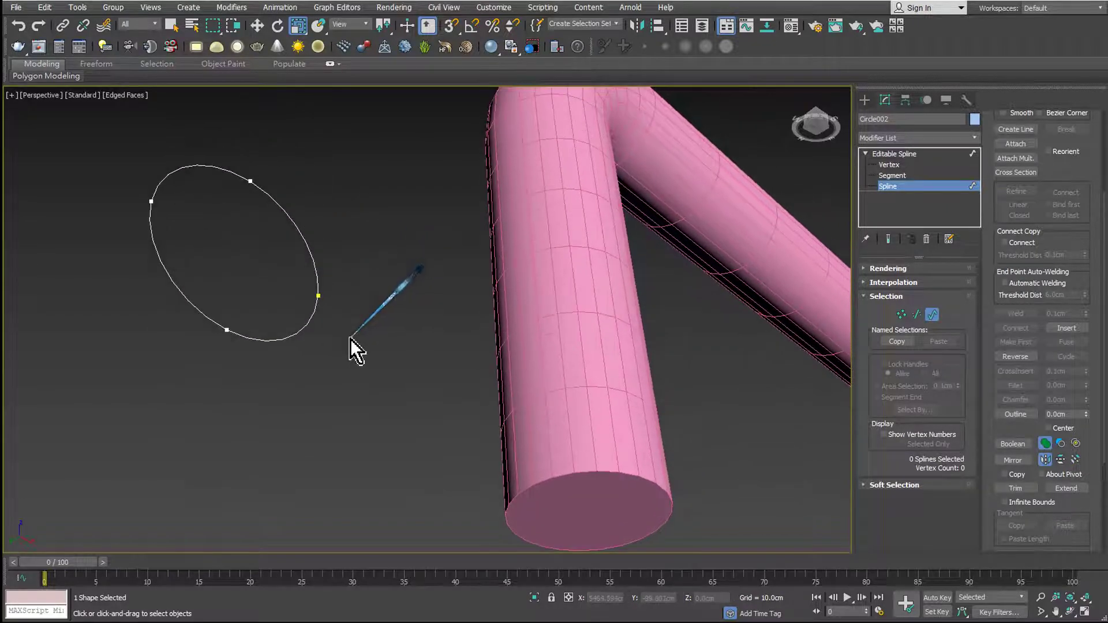
- Outline Circle002's spline by 2 cm into a double ring, then deselect it
{"action": "left_click", "coordinate": [308, 325]}
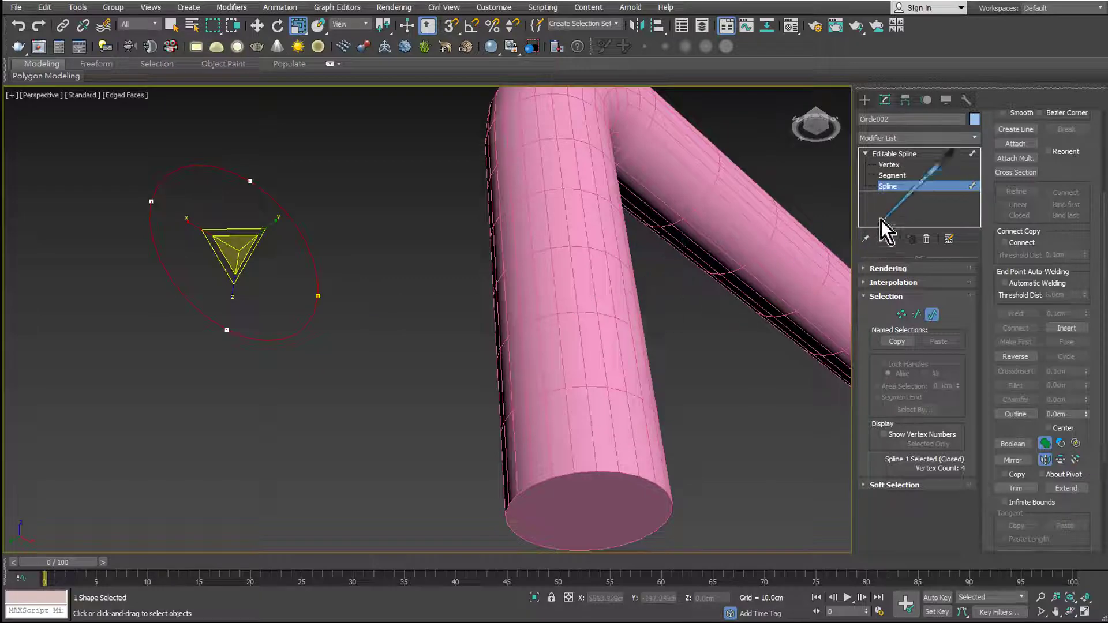
{"action": "double_click", "coordinate": [1066, 415]}
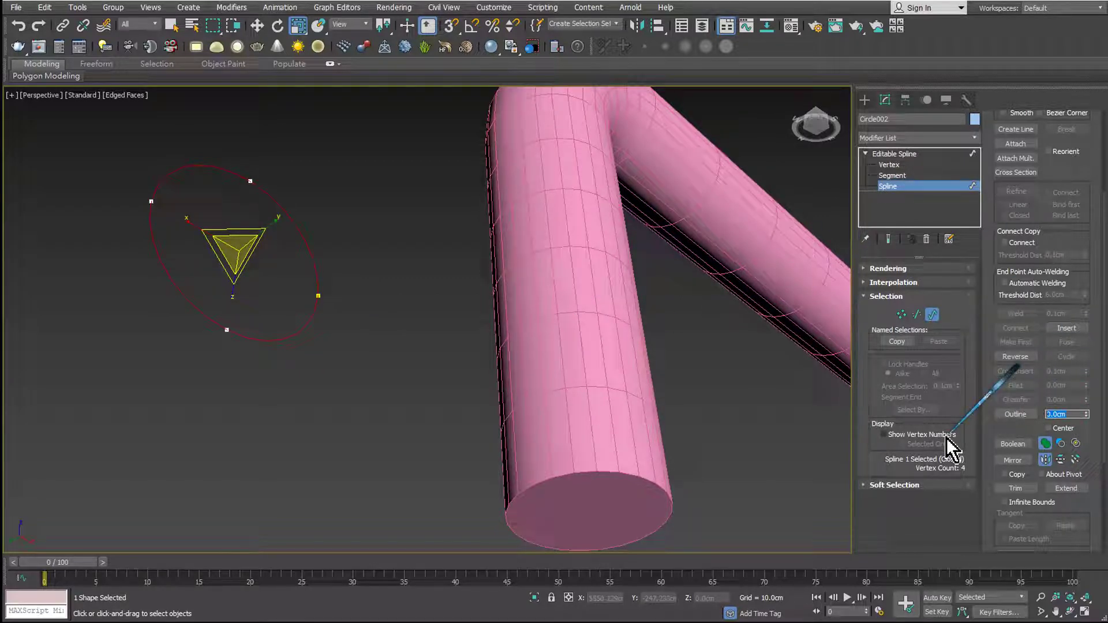
{"action": "type", "text": "10"}
{"action": "key", "text": "Return"}
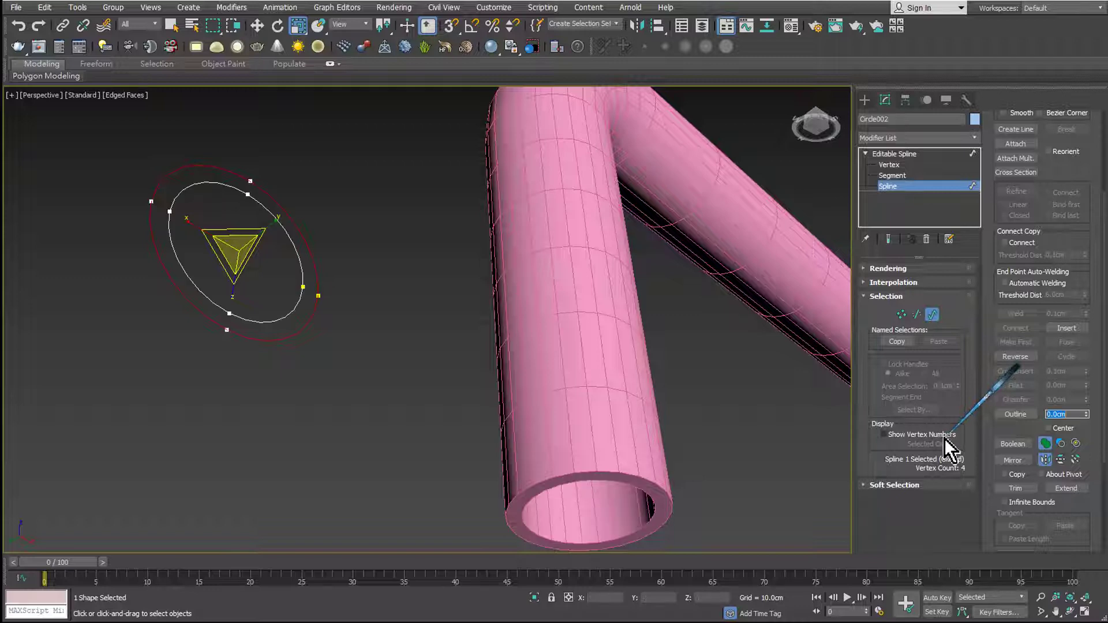
{"action": "mouse_move", "coordinate": [420, 349]}
{"action": "middle_mouse_down"}
{"action": "mouse_move", "coordinate": [383, 245]}
{"action": "mouse_move", "coordinate": [358, 349]}
{"action": "mouse_move", "coordinate": [277, 248]}
{"action": "mouse_move", "coordinate": [296, 278]}
{"action": "middle_mouse_up"}
{"action": "left_click", "coordinate": [356, 346]}
- Interactively outline the inner circle spline to add an extra inner ring, then inspect the pipe
{"action": "left_click", "coordinate": [287, 274]}
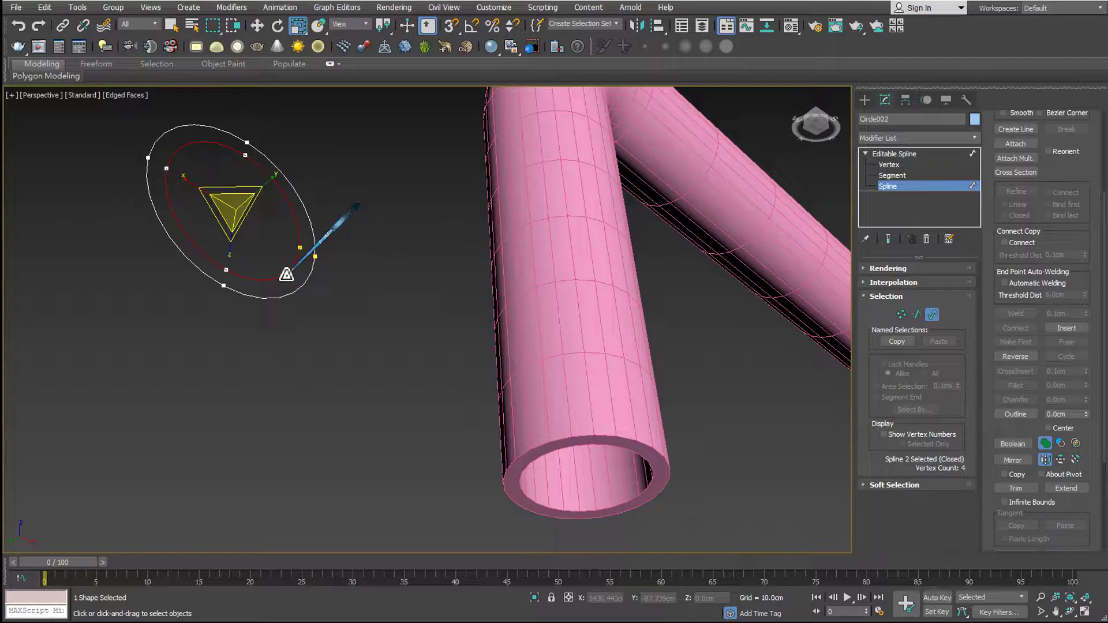
{"action": "left_click", "coordinate": [1018, 414]}
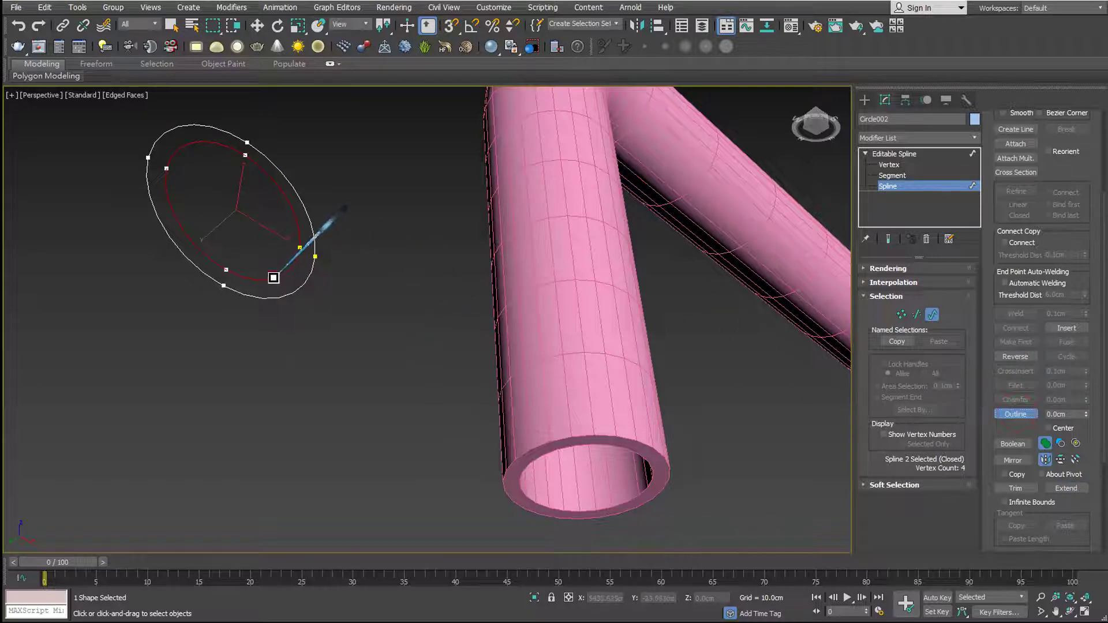
{"action": "left_click_drag", "start_coordinate": [272, 278], "coordinate": [268, 244]}
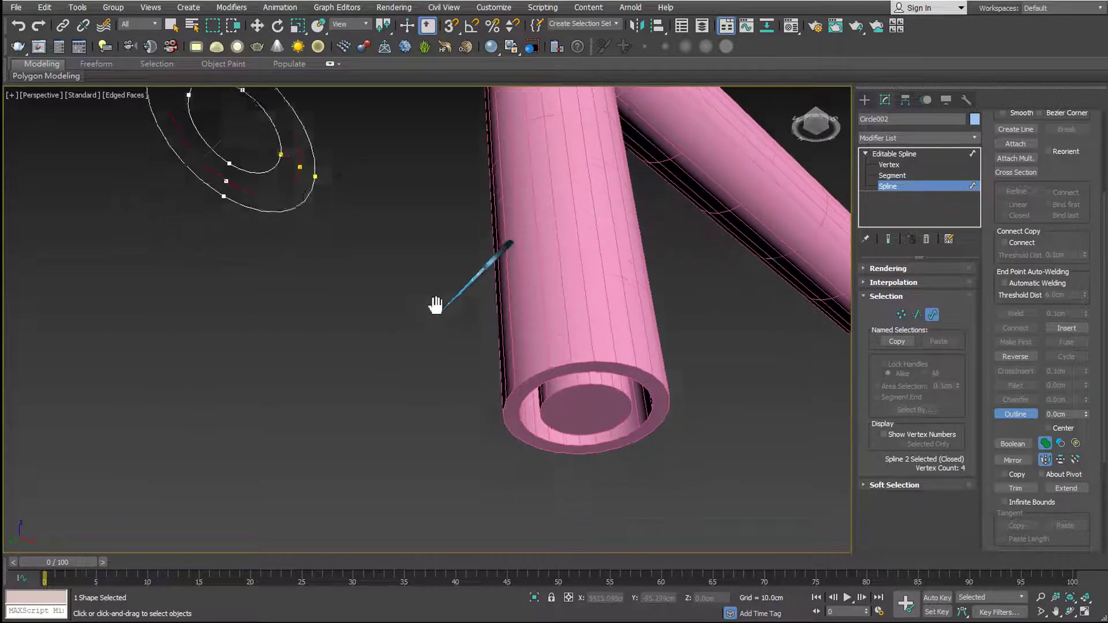
{"action": "middle_click_drag", "start_coordinate": [268, 244], "coordinate": [304, 216]}
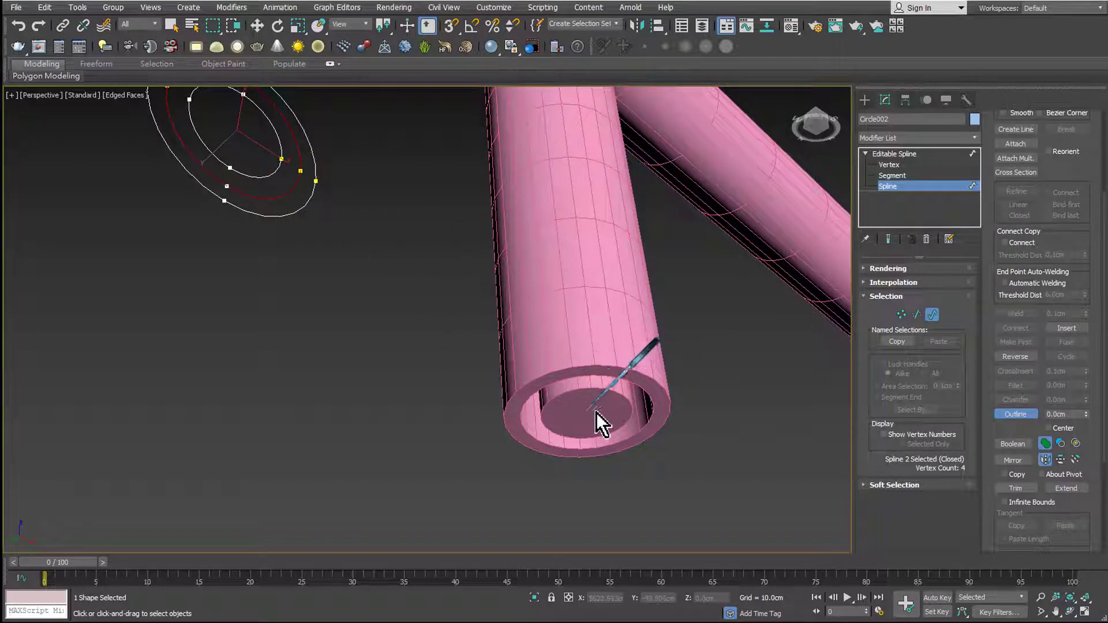
{"action": "mouse_move", "coordinate": [451, 364]}
{"action": "middle_mouse_down", "text": "alt"}
{"action": "mouse_move", "coordinate": [444, 306]}
{"action": "mouse_move", "coordinate": [444, 387]}
{"action": "mouse_move", "coordinate": [438, 372]}
{"action": "middle_mouse_up", "text": "alt"}
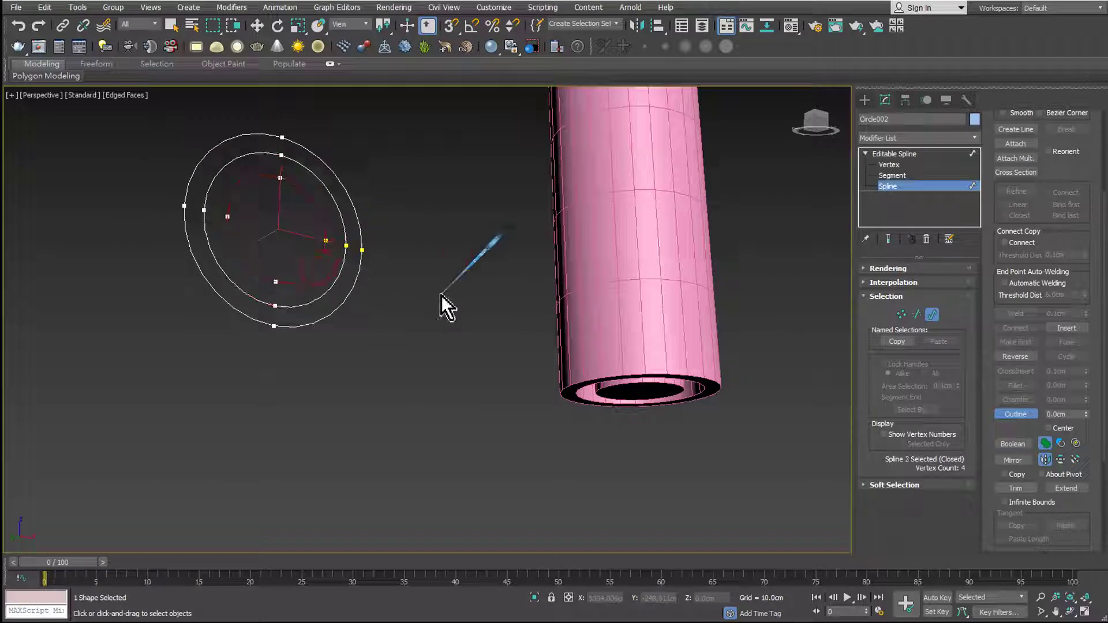
{"action": "left_click", "coordinate": [441, 295]}
{"action": "mouse_move", "coordinate": [464, 360]}
{"action": "middle_mouse_down", "text": "alt"}
{"action": "mouse_move", "coordinate": [426, 323]}
{"action": "mouse_move", "coordinate": [583, 410]}
{"action": "mouse_move", "coordinate": [640, 407]}
{"action": "mouse_move", "coordinate": [561, 314]}
{"action": "mouse_move", "coordinate": [527, 338]}
{"action": "middle_mouse_up", "text": "alt"}
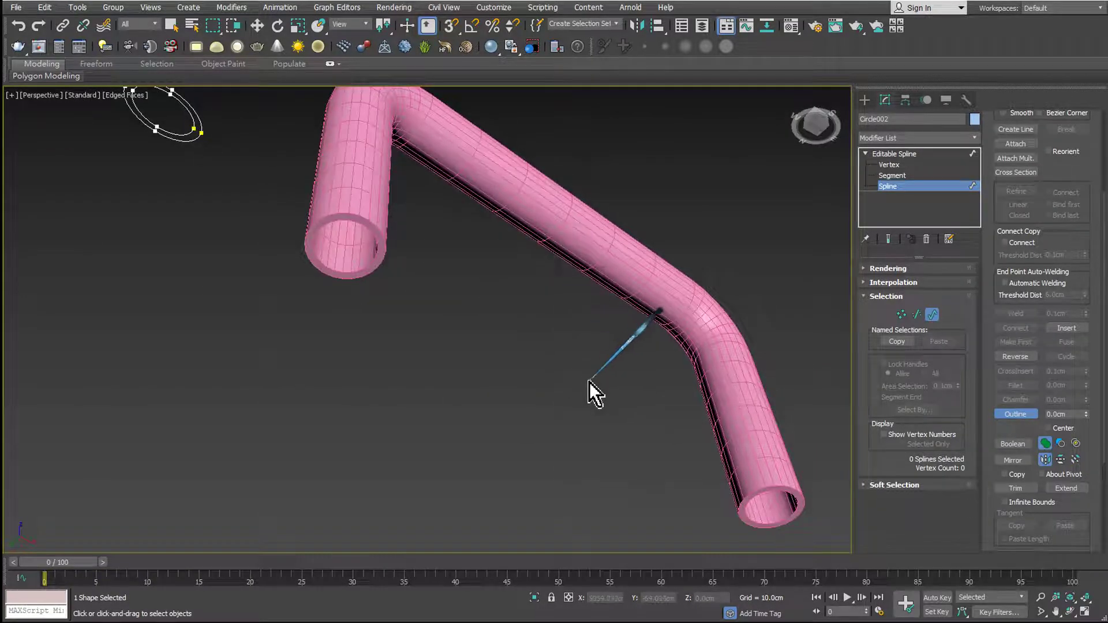
{"action": "mouse_move", "coordinate": [588, 381]}
{"action": "middle_mouse_down", "text": "alt"}
{"action": "mouse_move", "coordinate": [549, 363]}
{"action": "mouse_move", "coordinate": [544, 341]}
{"action": "mouse_move", "coordinate": [522, 357]}
{"action": "mouse_move", "coordinate": [539, 338]}
{"action": "mouse_move", "coordinate": [593, 385]}
{"action": "mouse_move", "coordinate": [449, 249]}
{"action": "middle_mouse_up", "text": "alt"}
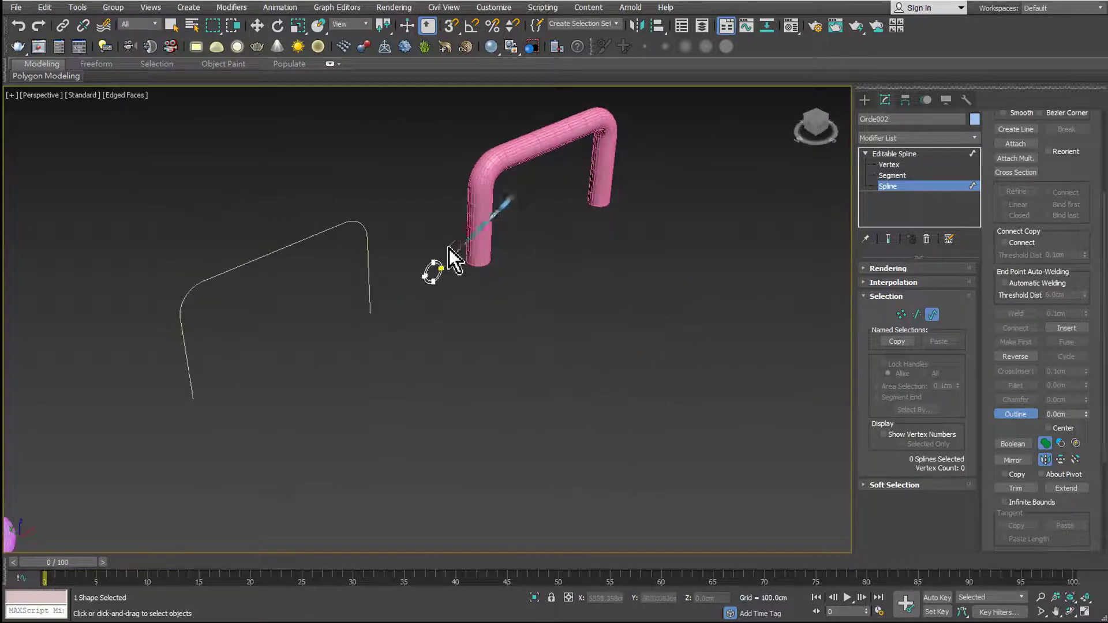
- Return Circle002 to object level and orbit to a lower, frontal view, leaving nothing selected
{"action": "scroll", "coordinate": [460, 252], "scroll_direction": "up", "scroll_amount": 3}
{"action": "scroll", "coordinate": [590, 350], "scroll_direction": "up", "scroll_amount": 3}
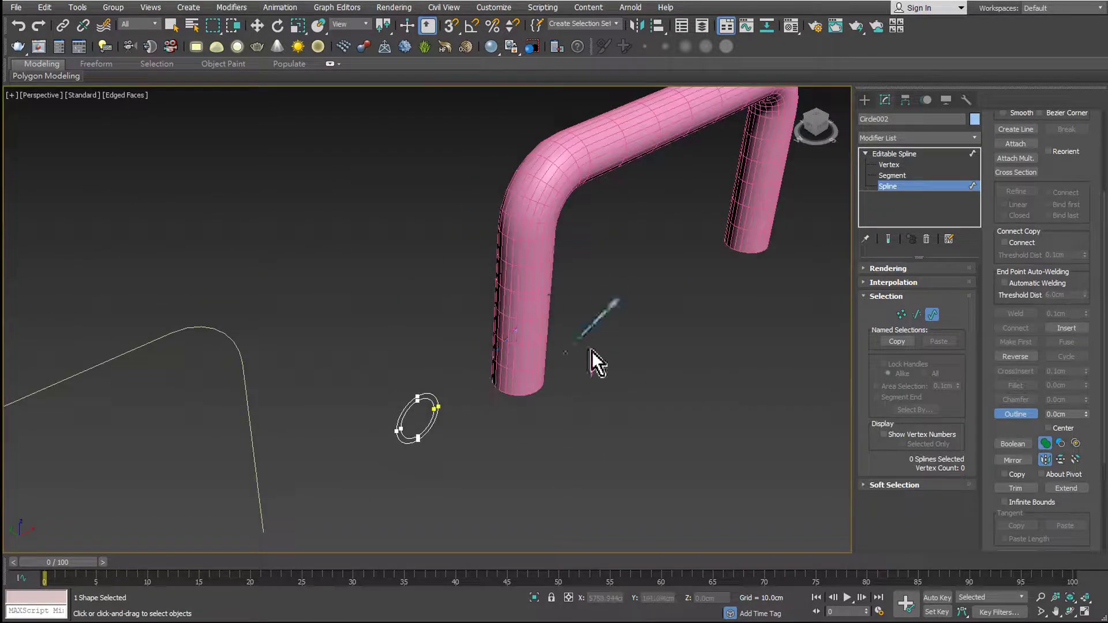
{"action": "left_click", "coordinate": [893, 154]}
{"action": "left_click", "coordinate": [692, 360]}
{"action": "scroll", "coordinate": [594, 347], "scroll_direction": "down", "scroll_amount": 2}
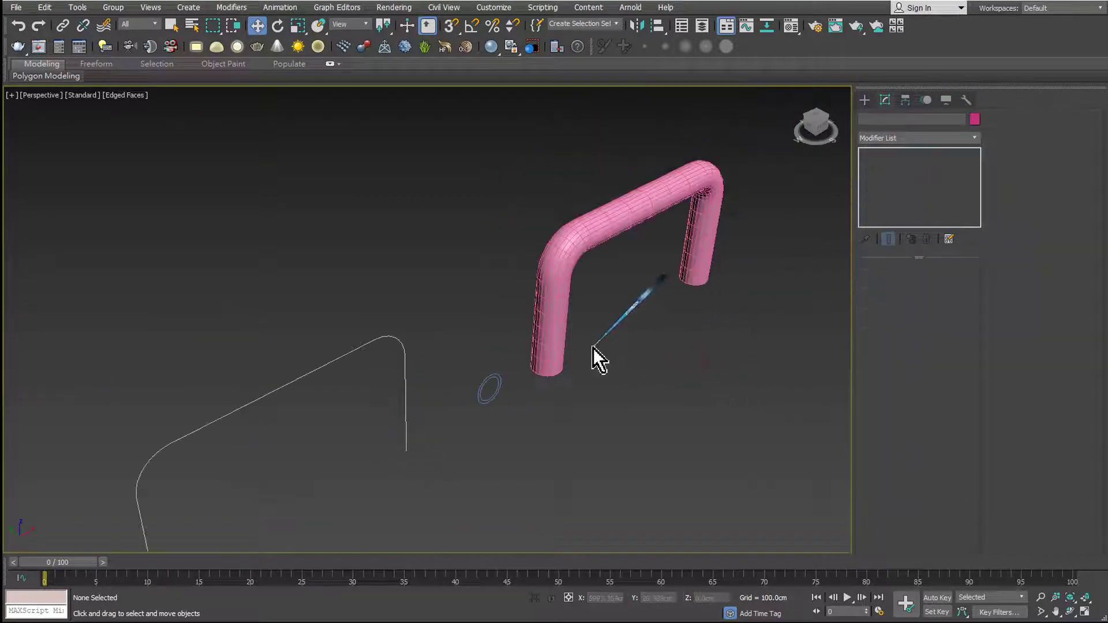
{"action": "scroll", "coordinate": [594, 348], "scroll_direction": "up", "scroll_amount": 2}
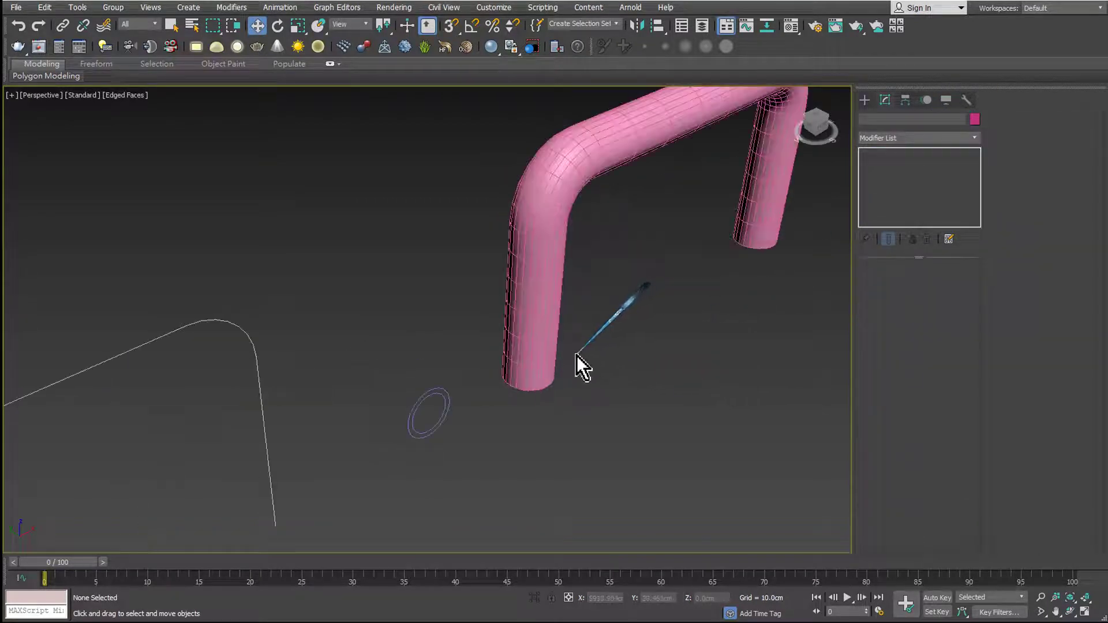
{"action": "left_click", "coordinate": [438, 421]}
{"action": "middle_click_drag", "start_coordinate": [532, 416], "coordinate": [502, 474], "text": "alt"}
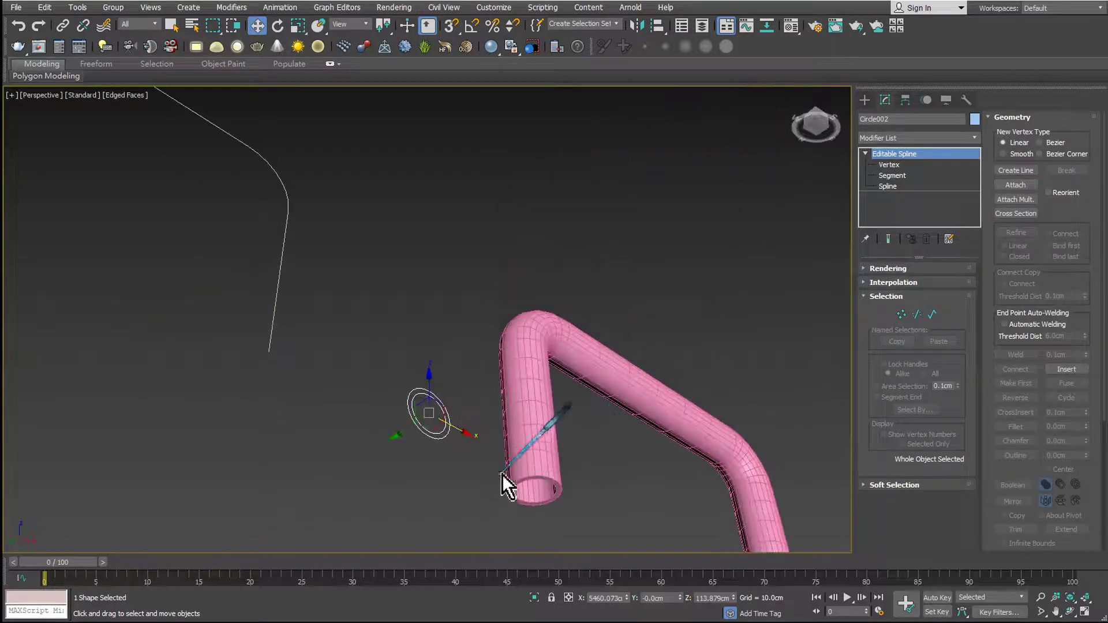
{"action": "middle_click_drag", "start_coordinate": [540, 407], "coordinate": [536, 485], "text": "alt"}
{"action": "left_click", "coordinate": [528, 469]}
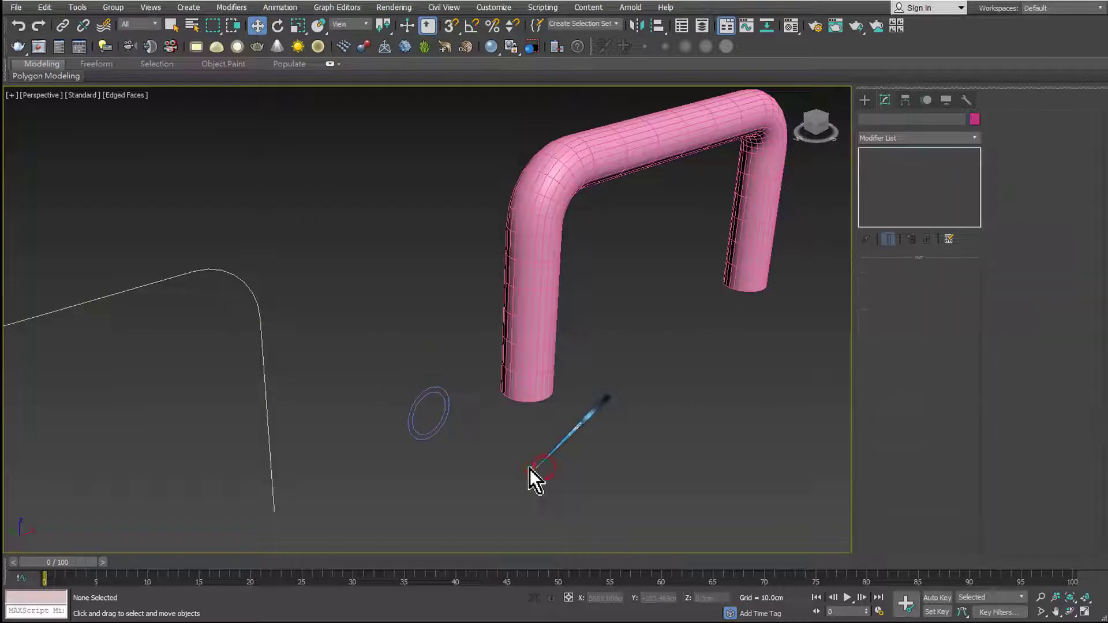
- Uniformly scale Circle002 up to about 208.6%, roughly double its size
{"action": "left_click", "coordinate": [442, 422]}
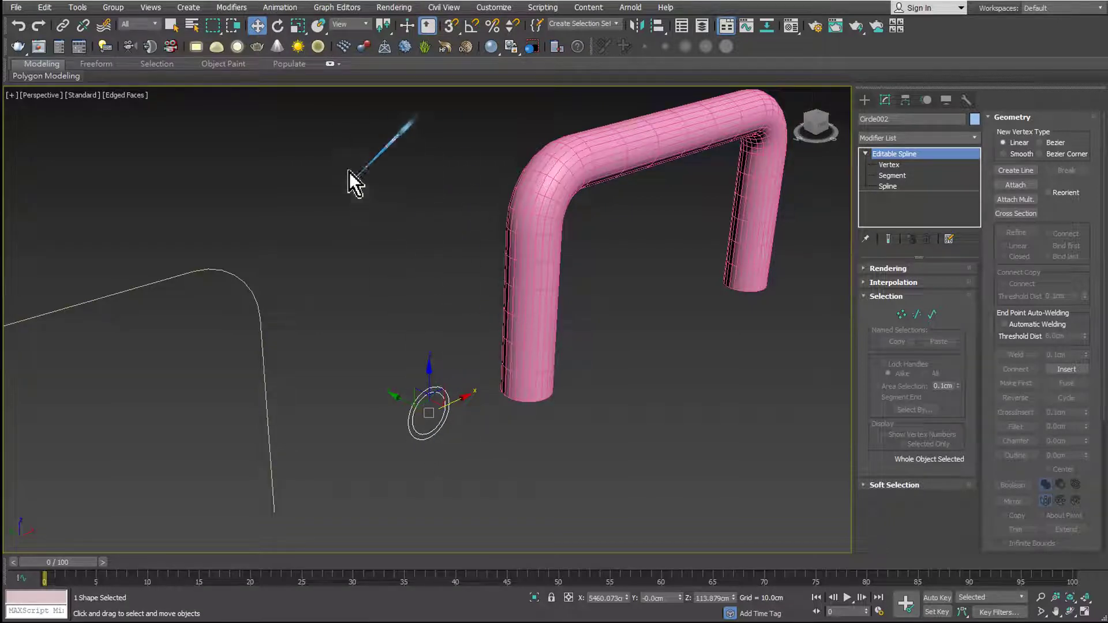
{"action": "left_click", "coordinate": [293, 30]}
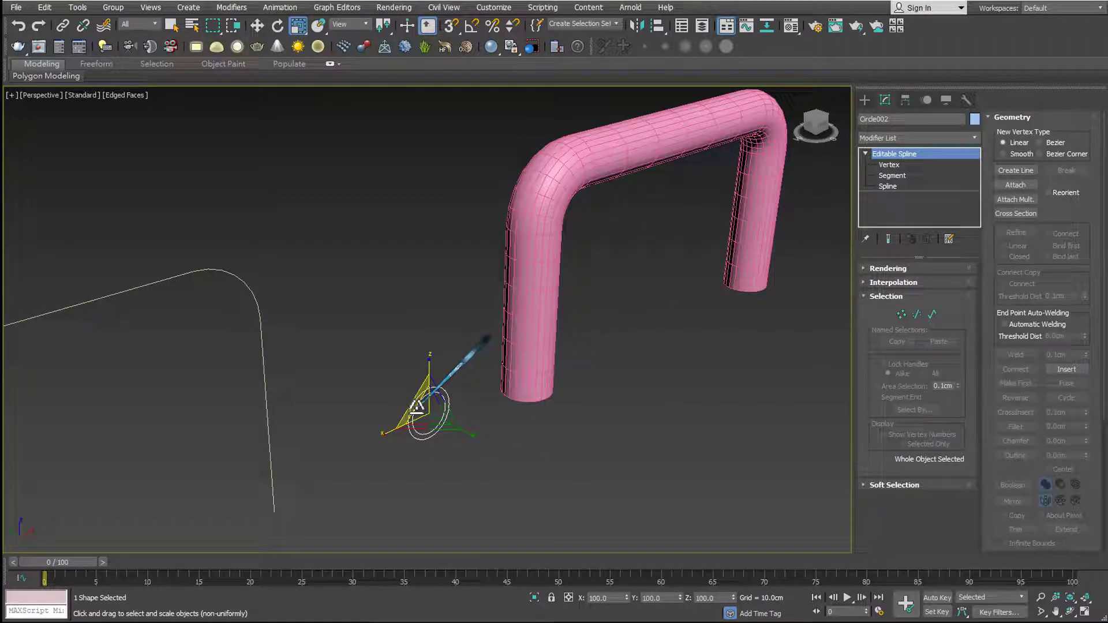
{"action": "mouse_move", "coordinate": [430, 430]}
{"action": "left_mouse_down"}
{"action": "mouse_move", "coordinate": [433, 326]}
{"action": "mouse_move", "coordinate": [454, 337]}
{"action": "mouse_move", "coordinate": [367, 443]}
{"action": "left_mouse_up"}
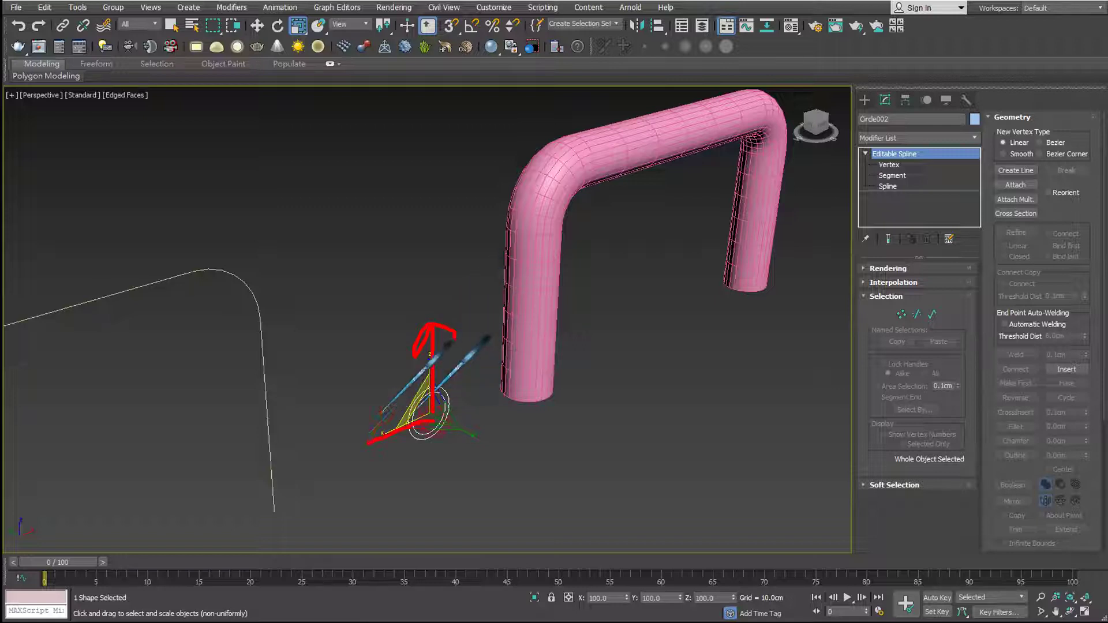
{"action": "mouse_move", "coordinate": [473, 404]}
{"action": "left_mouse_down"}
{"action": "mouse_move", "coordinate": [384, 412]}
{"action": "mouse_move", "coordinate": [416, 461]}
{"action": "left_mouse_up"}
{"action": "left_click_drag", "start_coordinate": [386, 349], "coordinate": [490, 358]}
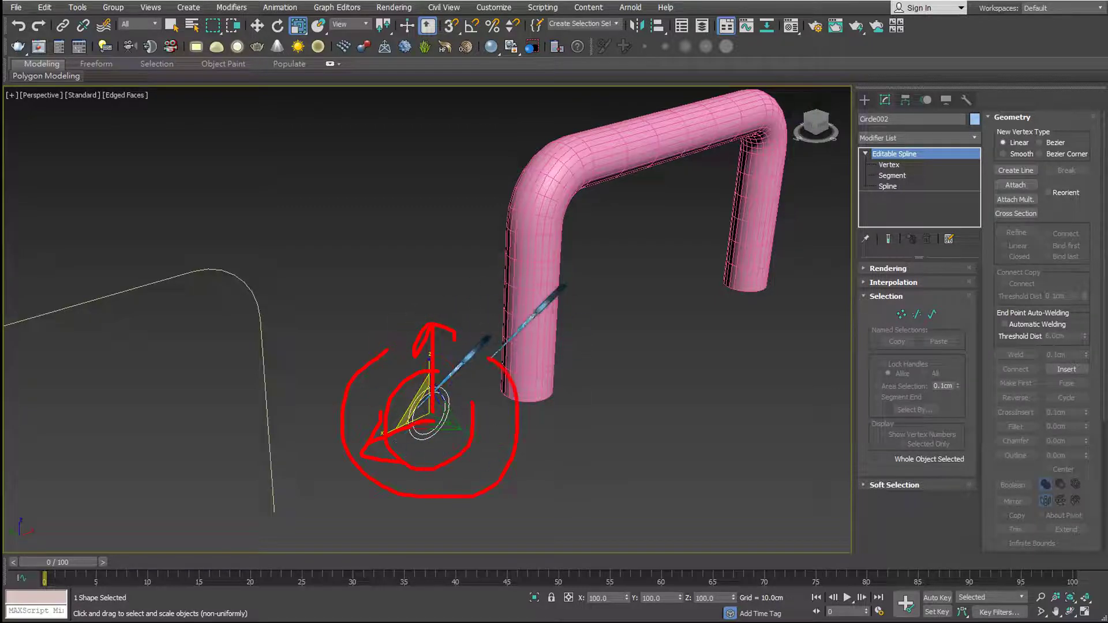
{"action": "key", "text": "Escape"}
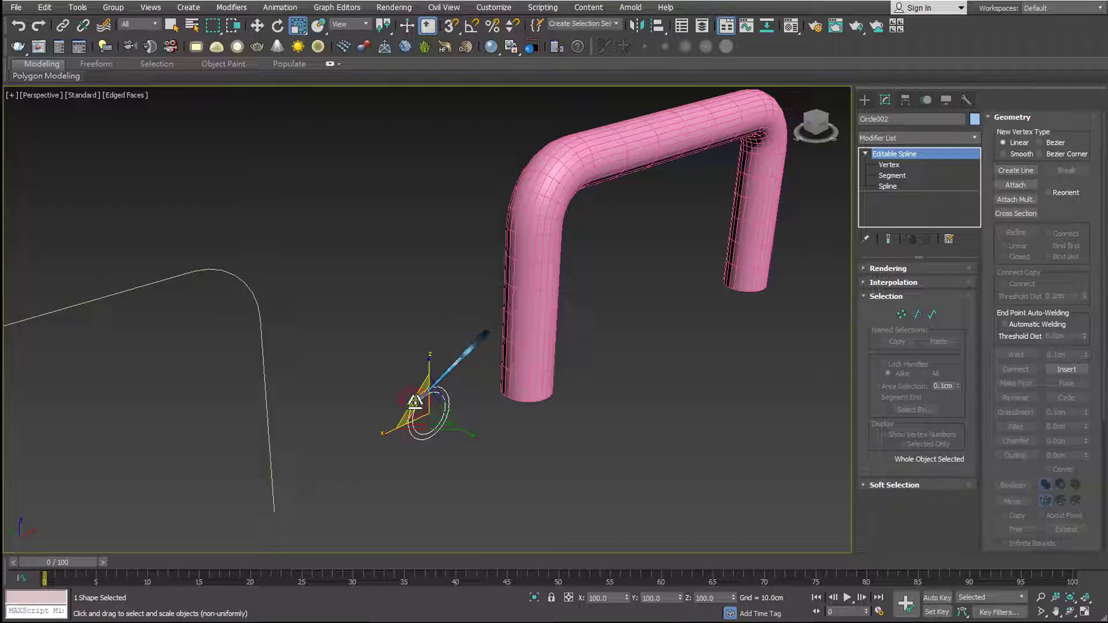
{"action": "mouse_move", "coordinate": [415, 400]}
{"action": "left_mouse_down"}
{"action": "mouse_move", "coordinate": [407, 336]}
{"action": "mouse_move", "coordinate": [411, 400]}
{"action": "mouse_move", "coordinate": [414, 390]}
{"action": "left_mouse_up"}
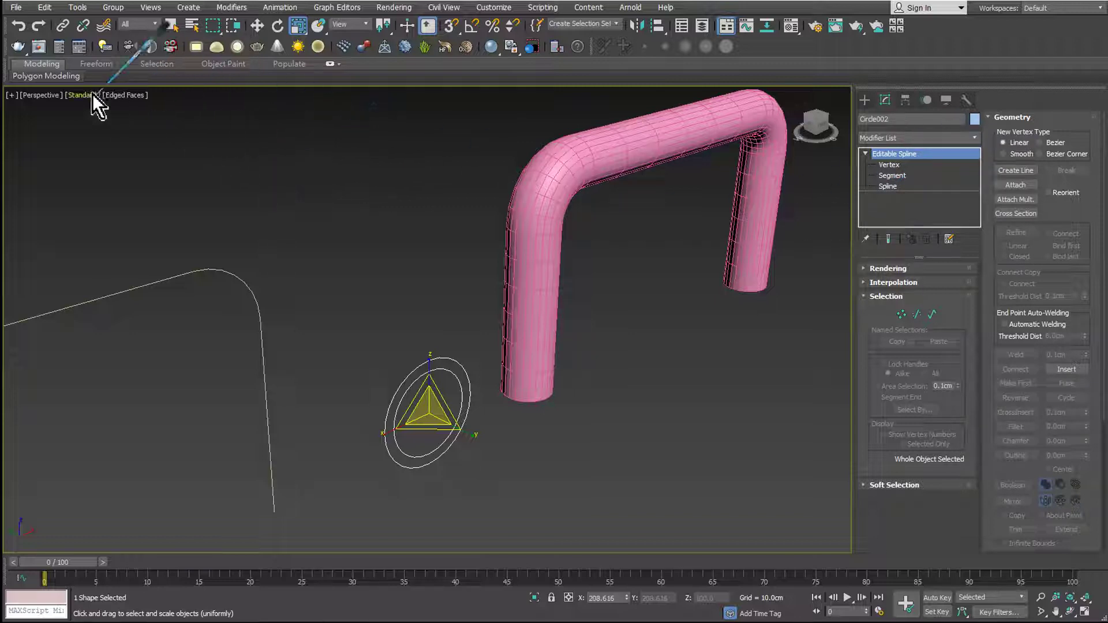
- Undo the circle's enlargement and select both circle splines at Spline level, framing them
{"action": "left_click", "coordinate": [19, 26]}
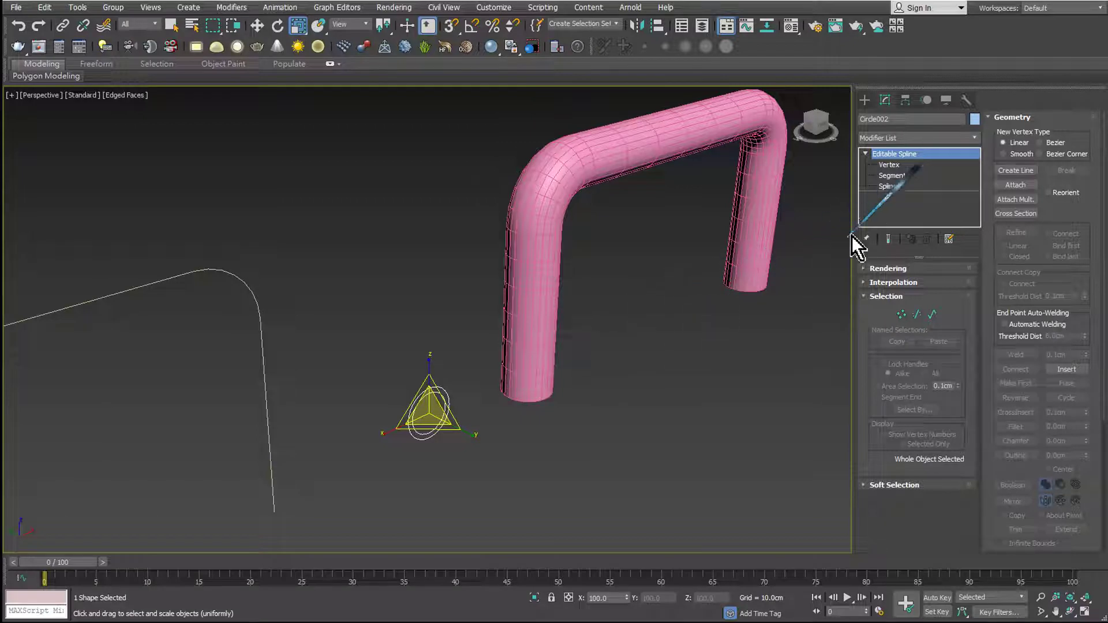
{"action": "left_click", "coordinate": [888, 185]}
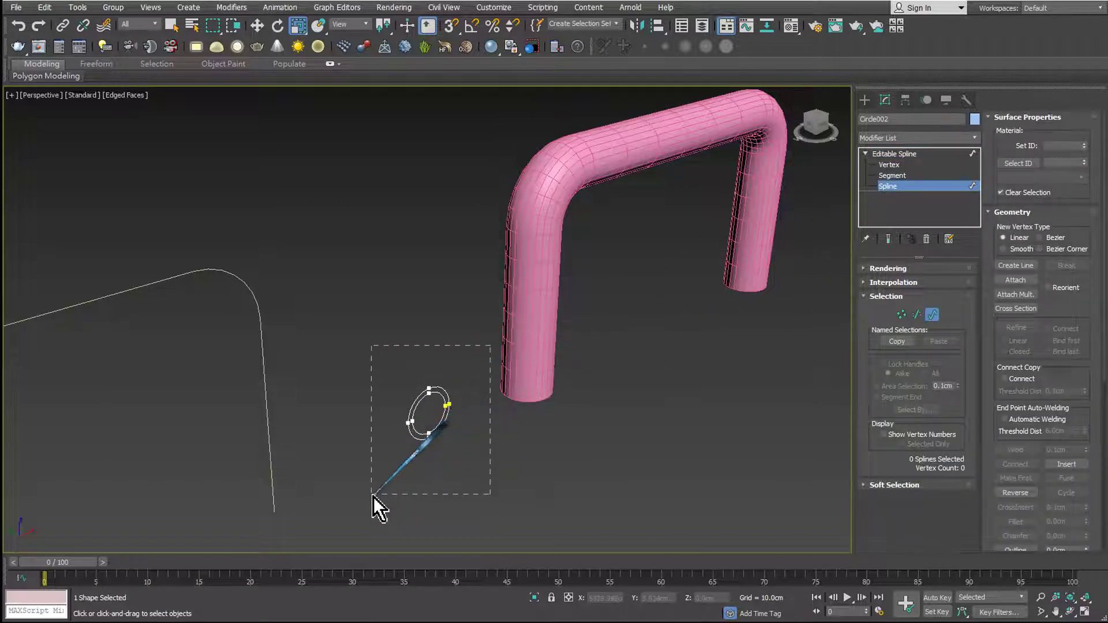
{"action": "left_click_drag", "start_coordinate": [373, 496], "coordinate": [374, 495]}
{"action": "key", "text": "z"}
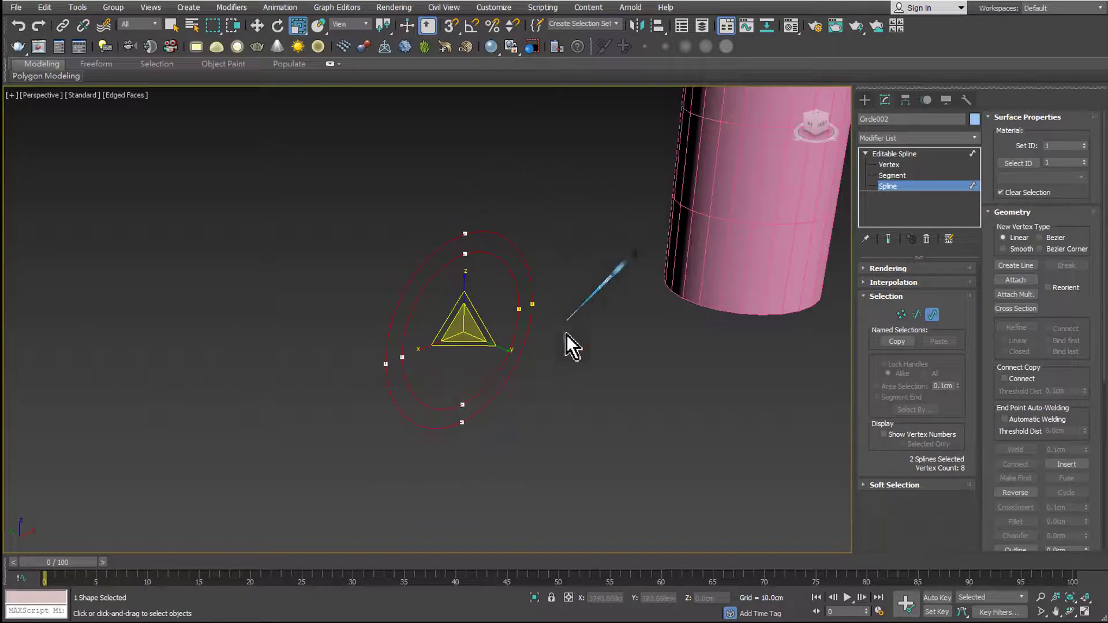
{"action": "middle_click_drag", "start_coordinate": [390, 314], "coordinate": [438, 352], "text": "alt"}
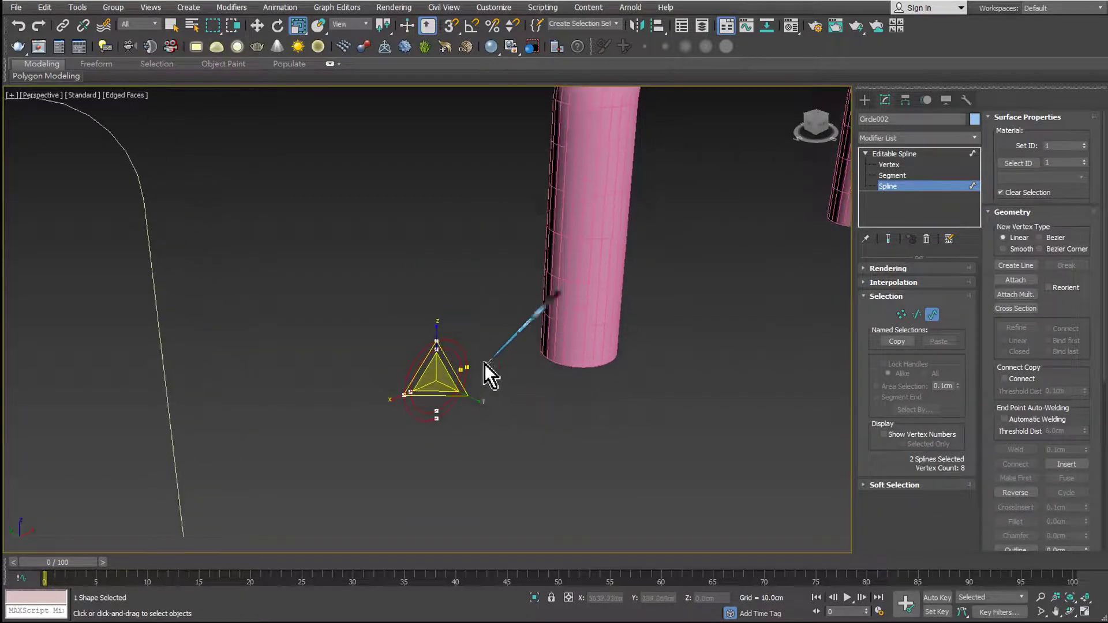
- Scale both circle splines down together, slimming the hollow pink pipe
{"action": "left_click_drag", "start_coordinate": [433, 359], "coordinate": [424, 361]}
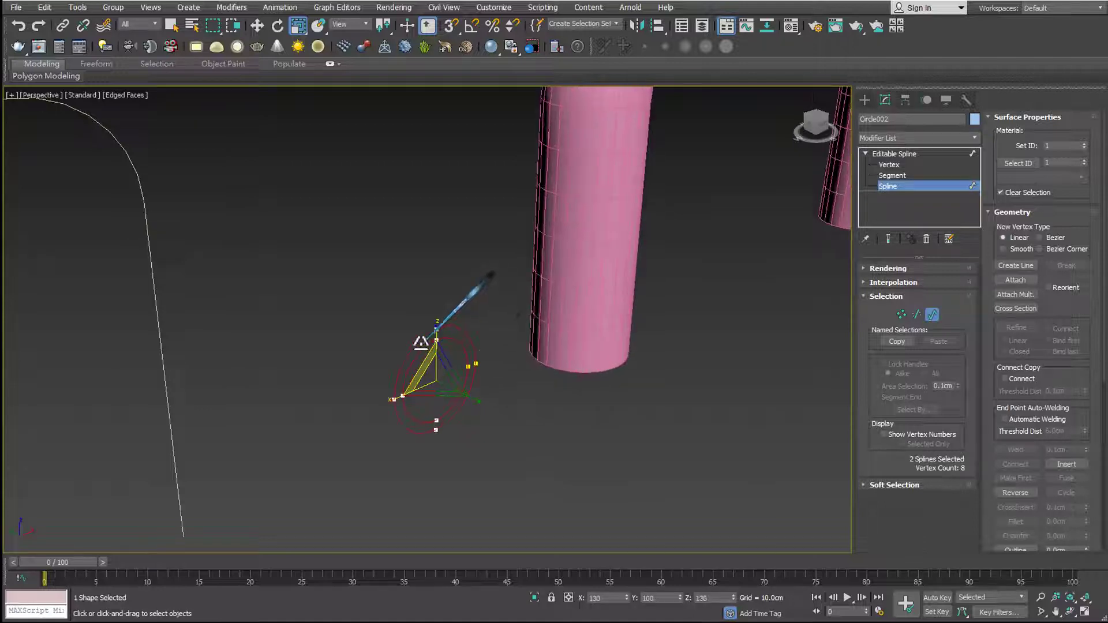
{"action": "middle_click_drag", "start_coordinate": [424, 362], "coordinate": [466, 402], "text": "alt"}
{"action": "mouse_move", "coordinate": [465, 400]}
{"action": "left_mouse_down"}
{"action": "mouse_move", "coordinate": [415, 410]}
{"action": "mouse_move", "coordinate": [406, 366]}
{"action": "left_mouse_up"}
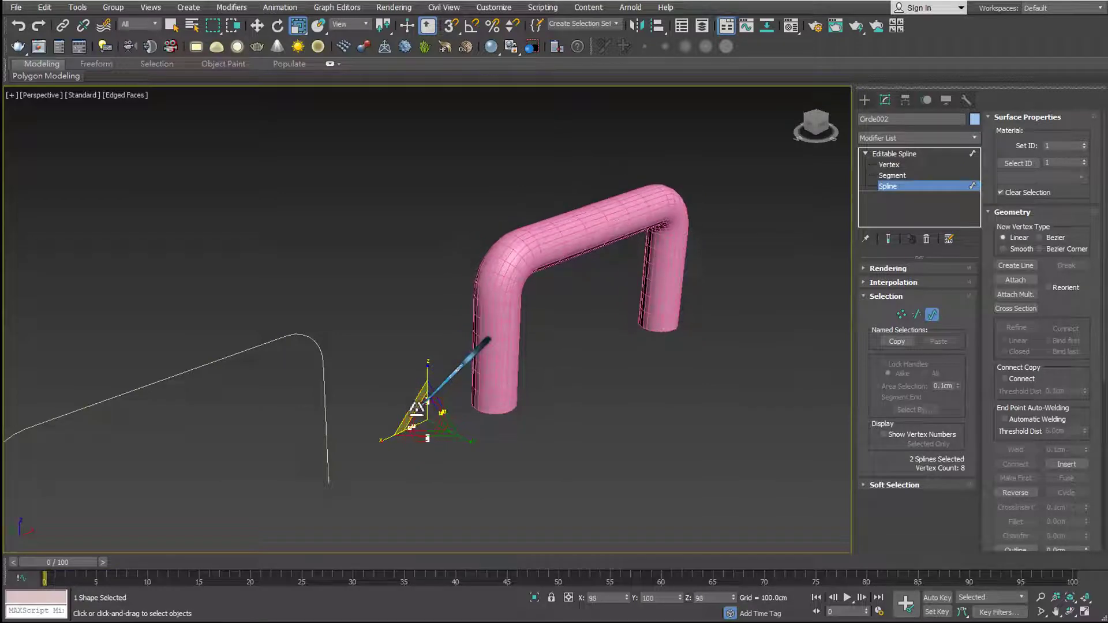
{"action": "middle_click_drag", "start_coordinate": [406, 366], "coordinate": [663, 362], "text": "alt"}
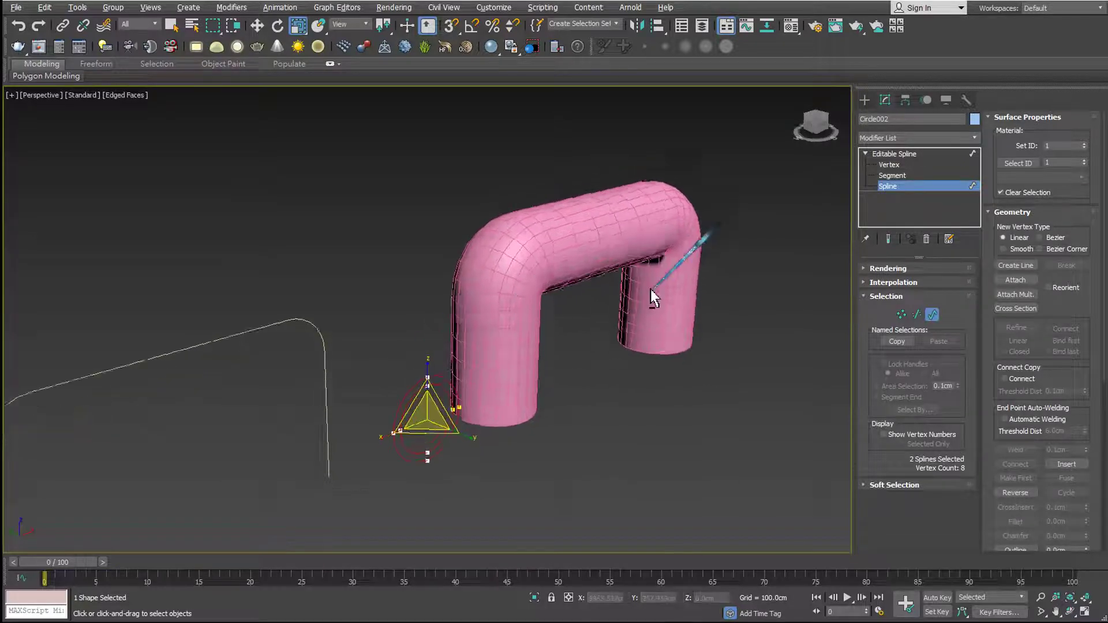
{"action": "scroll", "coordinate": [663, 362], "scroll_direction": "up", "scroll_amount": 5}
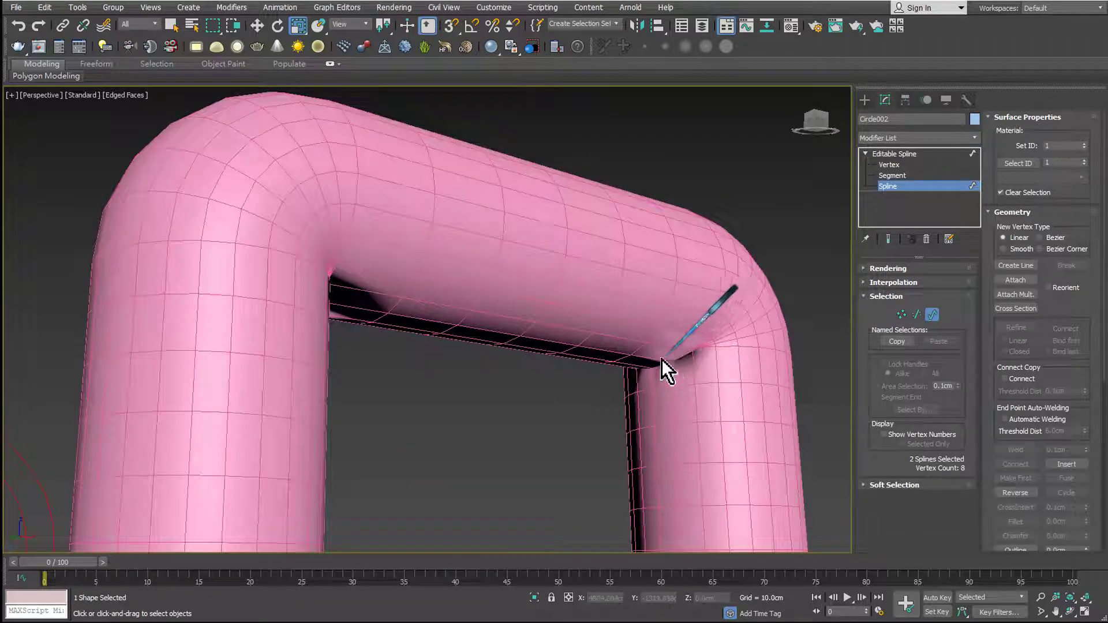
{"action": "scroll", "coordinate": [661, 358], "scroll_direction": "down", "scroll_amount": 5}
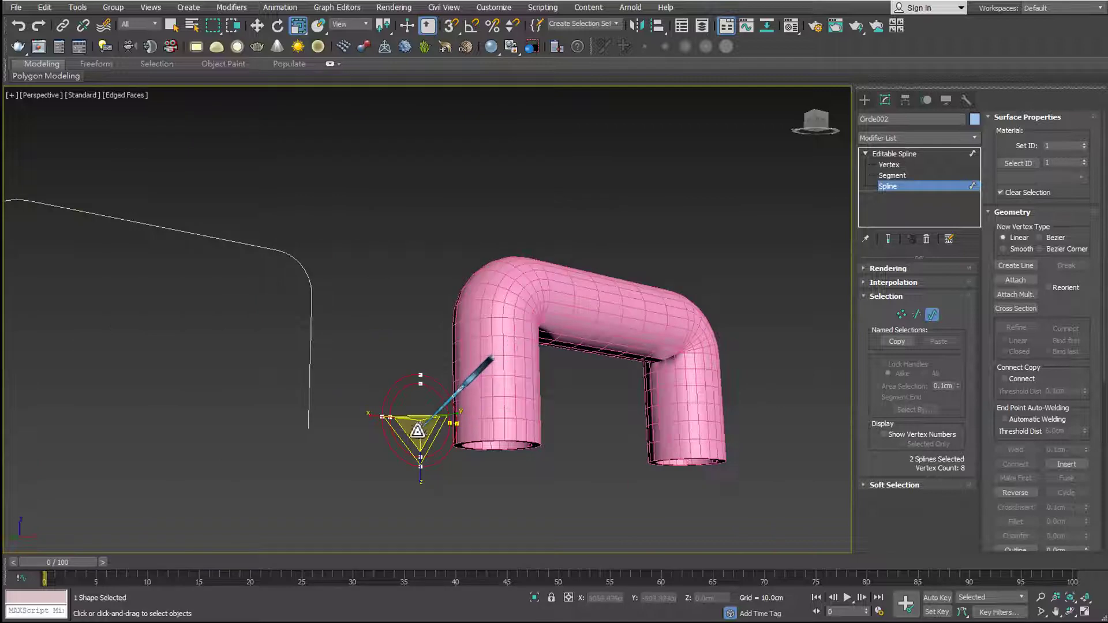
{"action": "mouse_move", "coordinate": [404, 440]}
{"action": "left_mouse_down"}
{"action": "mouse_move", "coordinate": [401, 449]}
{"action": "mouse_move", "coordinate": [425, 375]}
{"action": "left_mouse_up"}
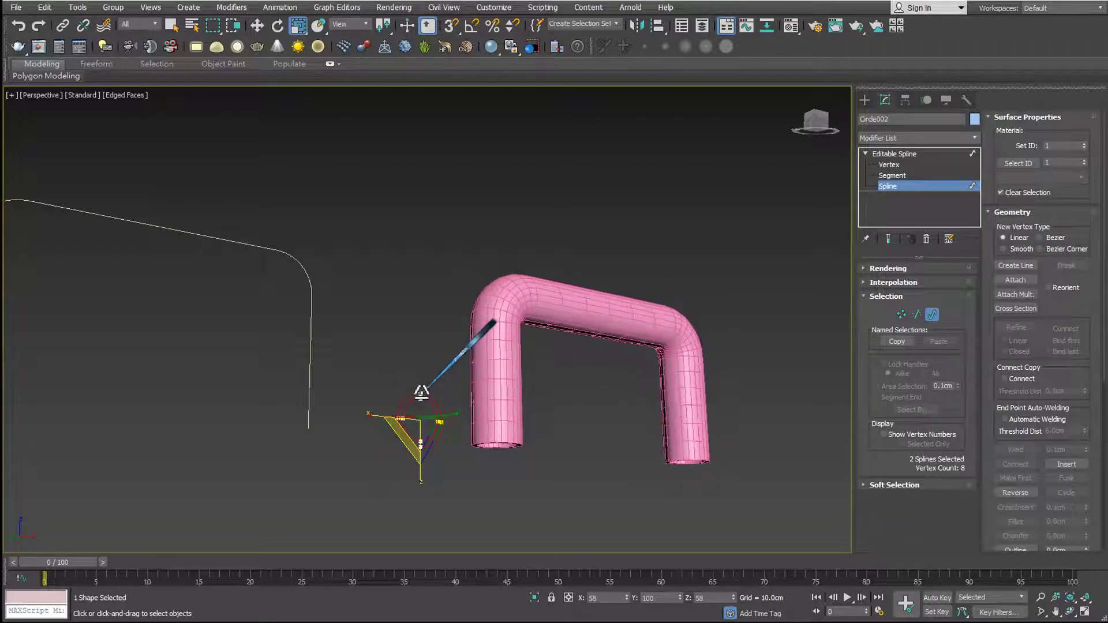
{"action": "mouse_move", "coordinate": [537, 382]}
{"action": "middle_mouse_down", "text": "alt"}
{"action": "mouse_move", "coordinate": [564, 386]}
{"action": "mouse_move", "coordinate": [563, 418]}
{"action": "middle_mouse_up", "text": "alt"}
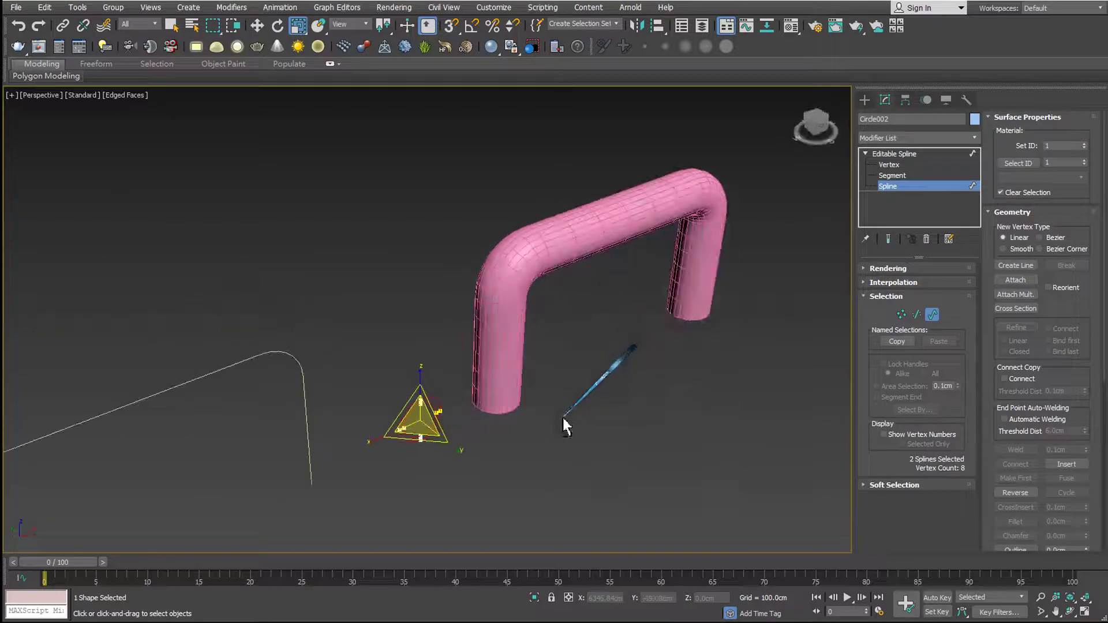
{"action": "middle_click_drag", "start_coordinate": [617, 348], "coordinate": [636, 348], "text": "alt"}
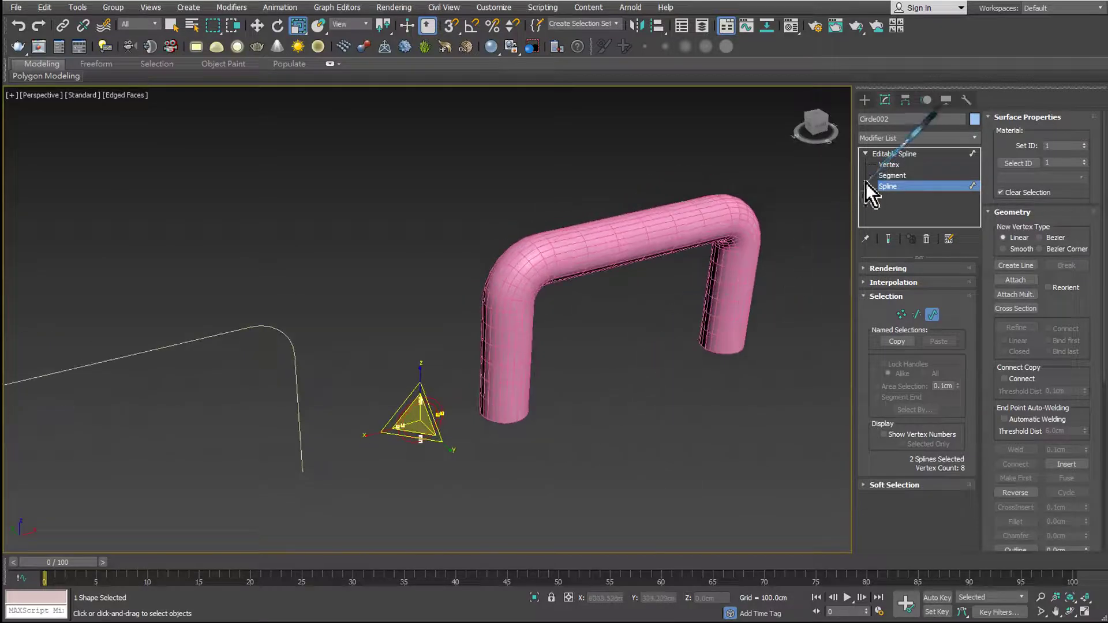
- Exit Circle002's spline editing and select Loft001, viewing its hollow end up close
{"action": "left_click", "coordinate": [642, 396]}
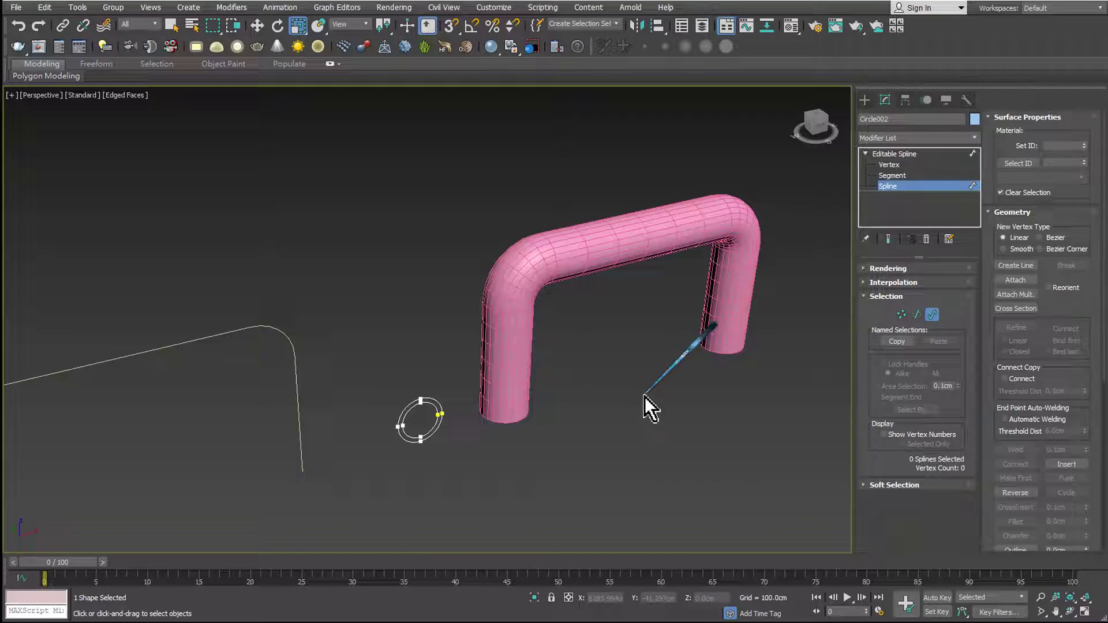
{"action": "left_click", "coordinate": [896, 155]}
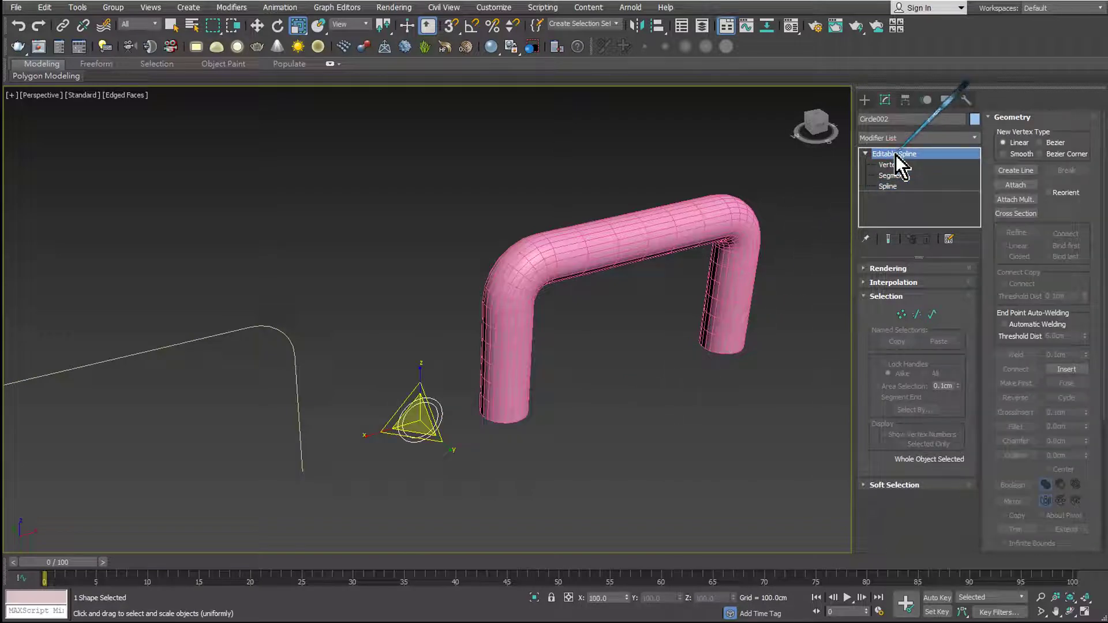
{"action": "left_click", "coordinate": [646, 385]}
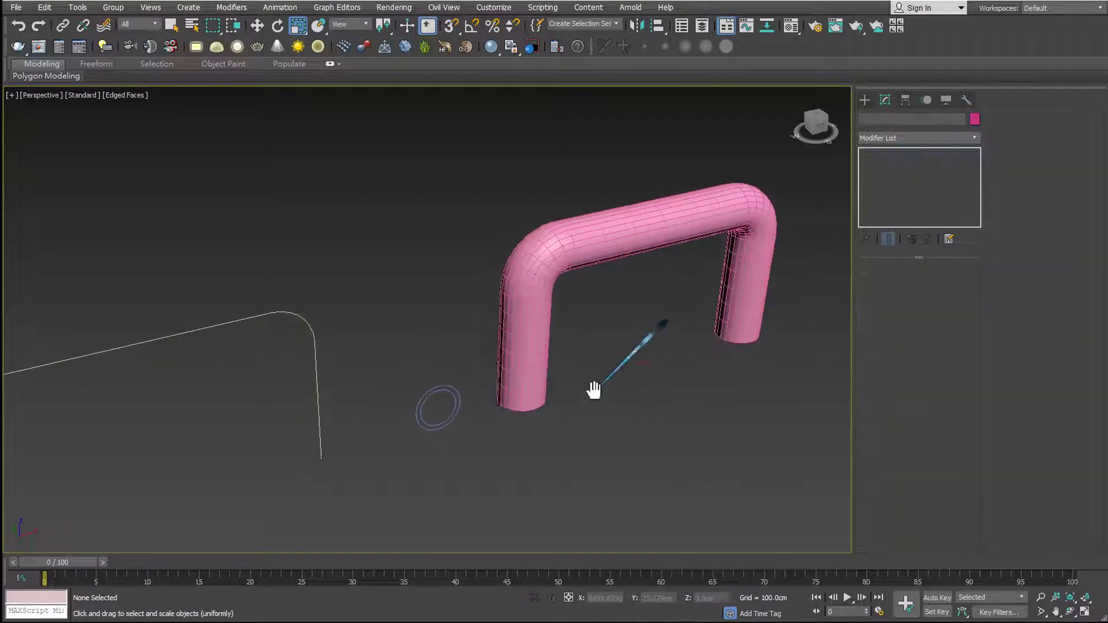
{"action": "middle_click_drag", "start_coordinate": [593, 388], "coordinate": [563, 329]}
{"action": "scroll", "coordinate": [563, 329], "scroll_direction": "up", "scroll_amount": 3}
{"action": "middle_click_drag", "start_coordinate": [573, 375], "coordinate": [584, 339], "text": "alt"}
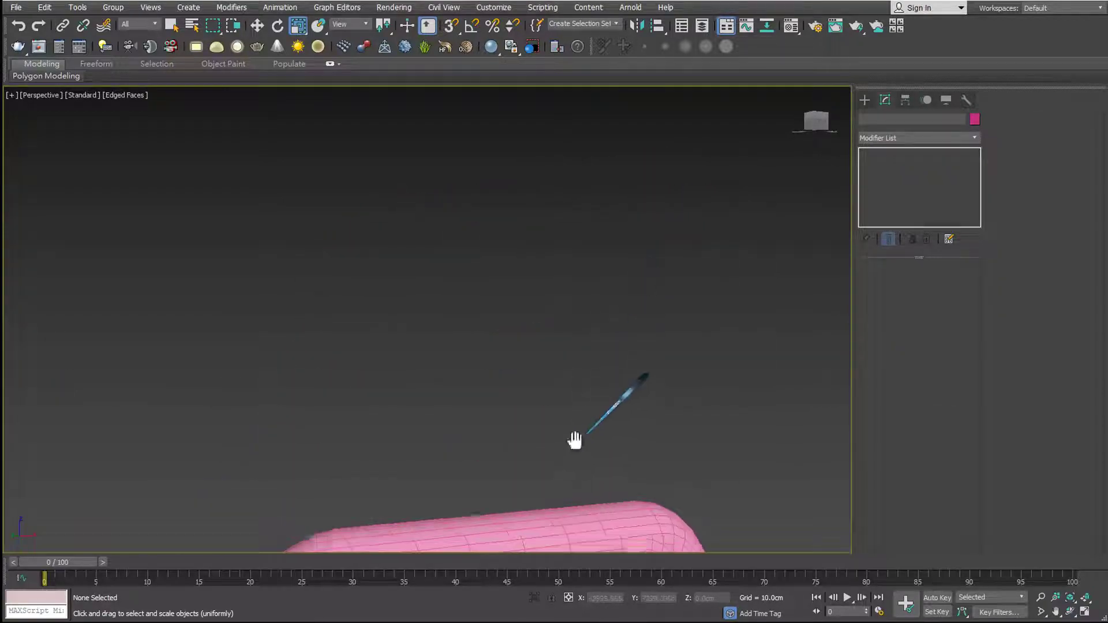
{"action": "middle_click_drag", "start_coordinate": [573, 440], "coordinate": [566, 385]}
{"action": "left_click", "coordinate": [566, 386]}
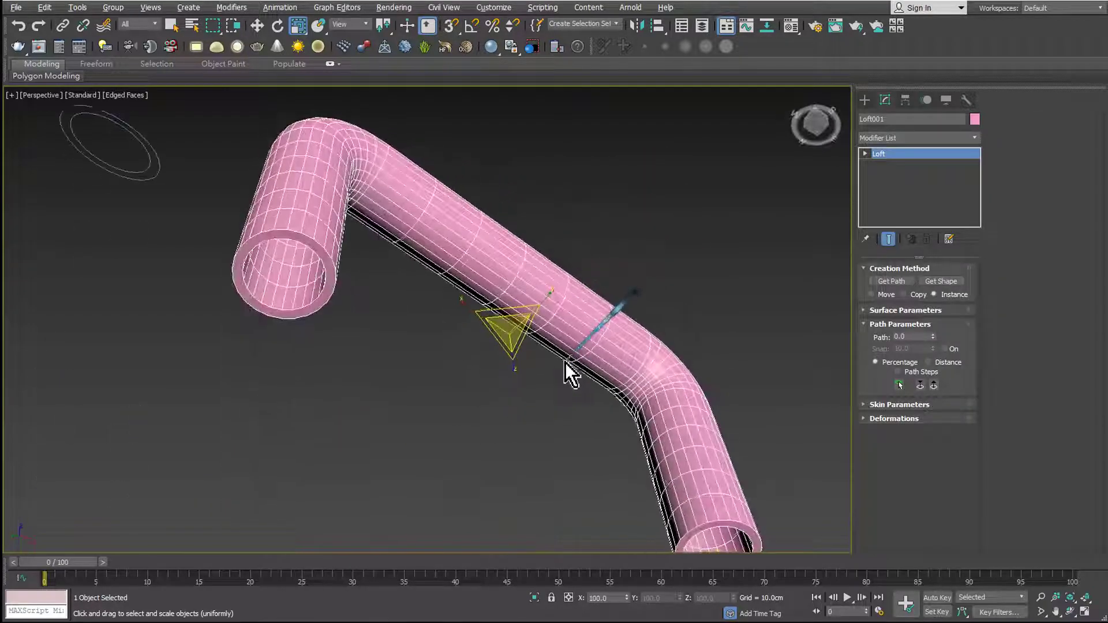